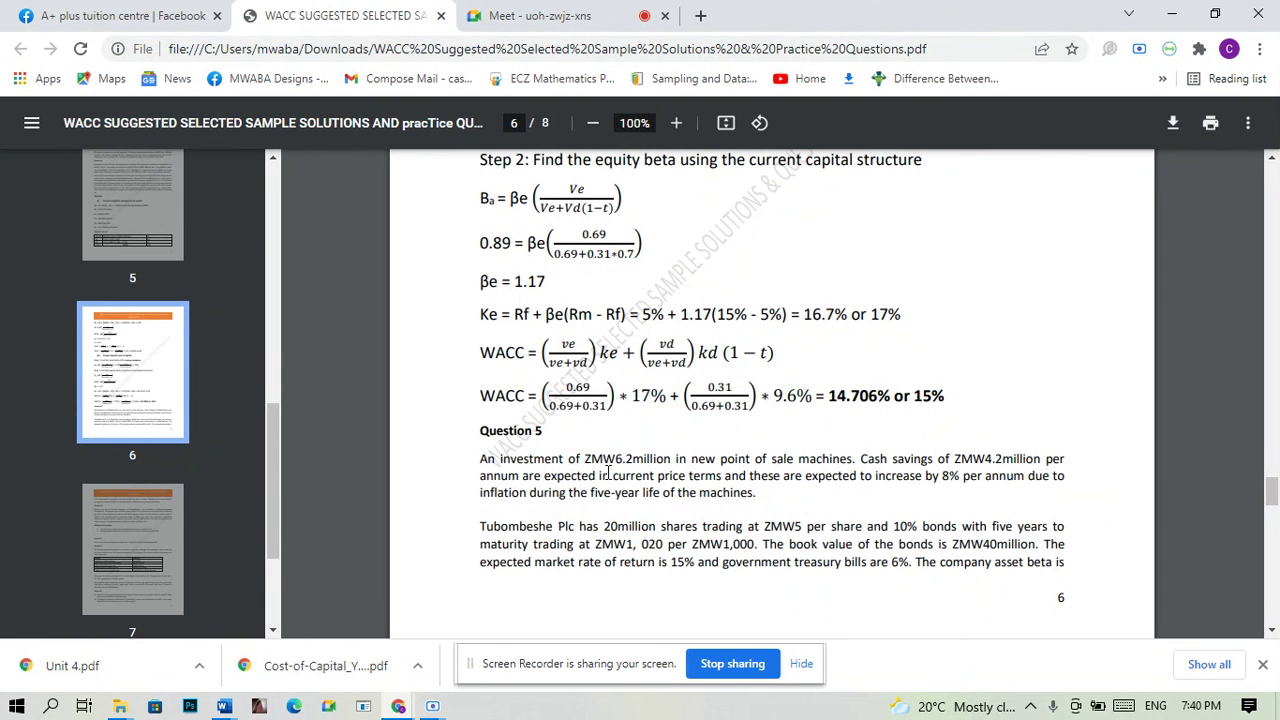
# Step: Highlight the investment amount and cash savings wording in Question 5 of the PDF, and switch to WACC QUESTION 5.docx in Word
pyautogui.moveTo(502, 460); pyautogui.dragTo(735, 462)
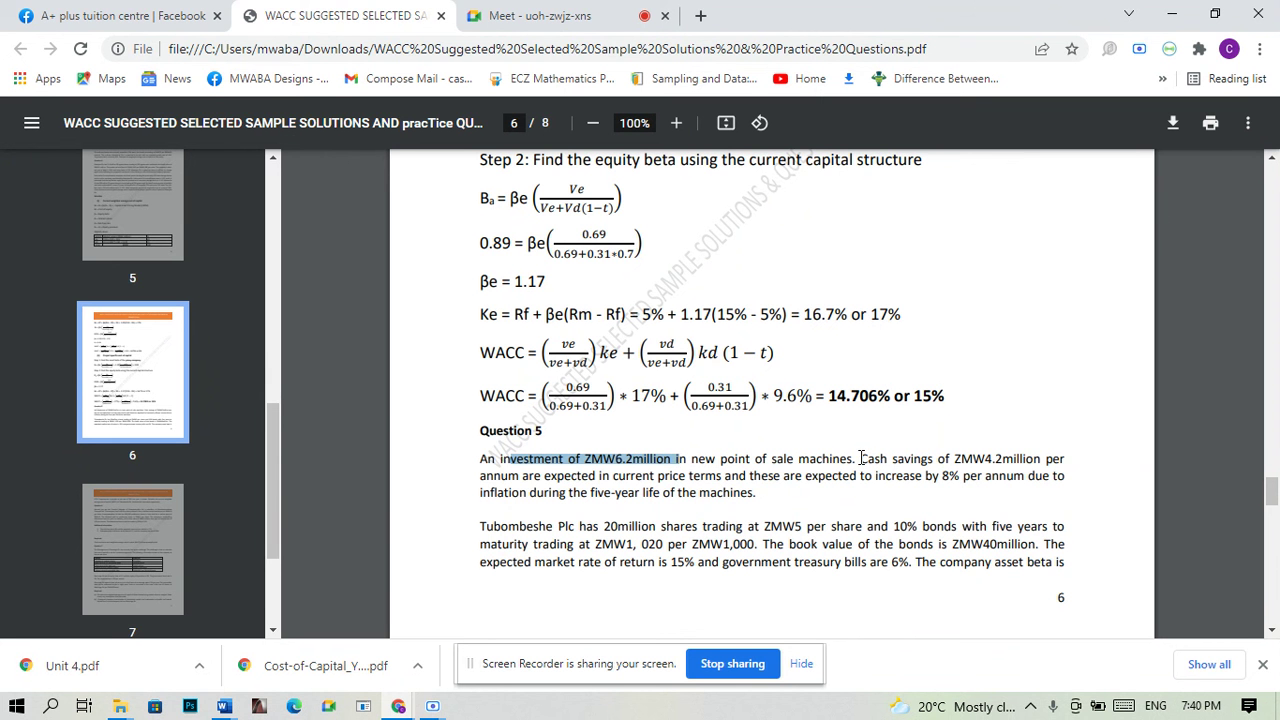
pyautogui.moveTo(862, 460); pyautogui.dragTo(955, 459)
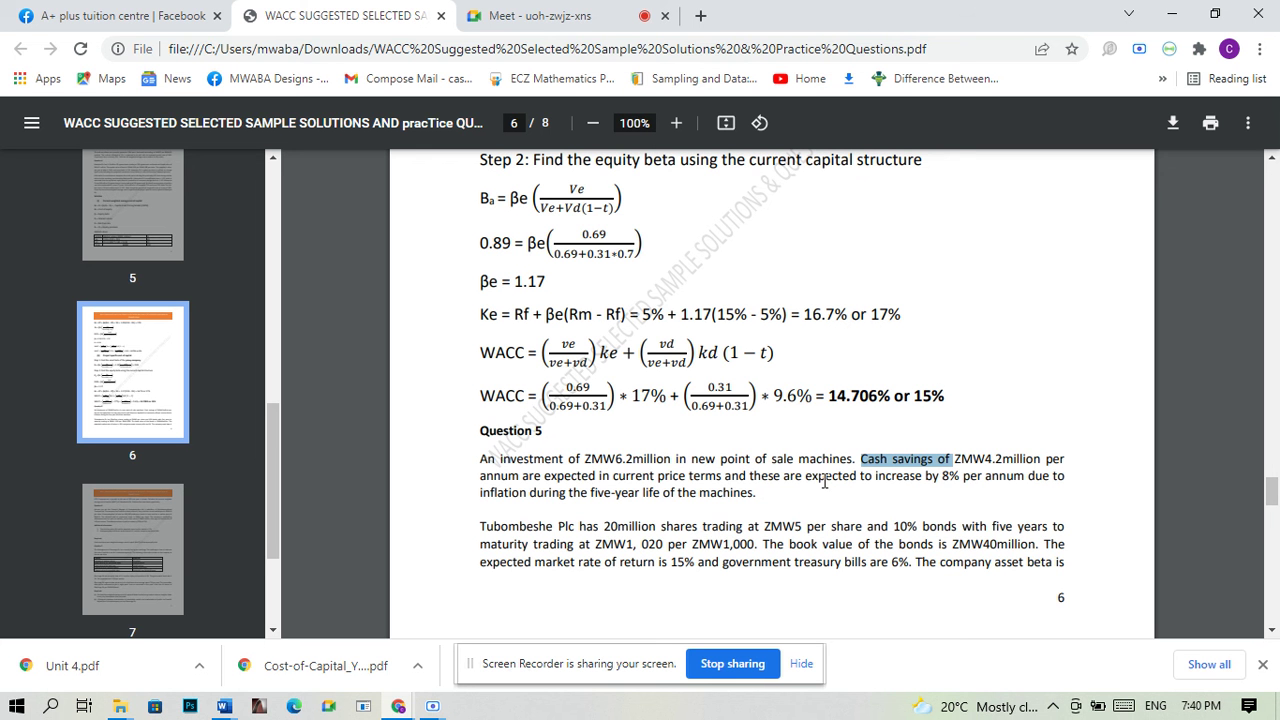
pyautogui.click(223, 706)
pyautogui.click(160, 647)
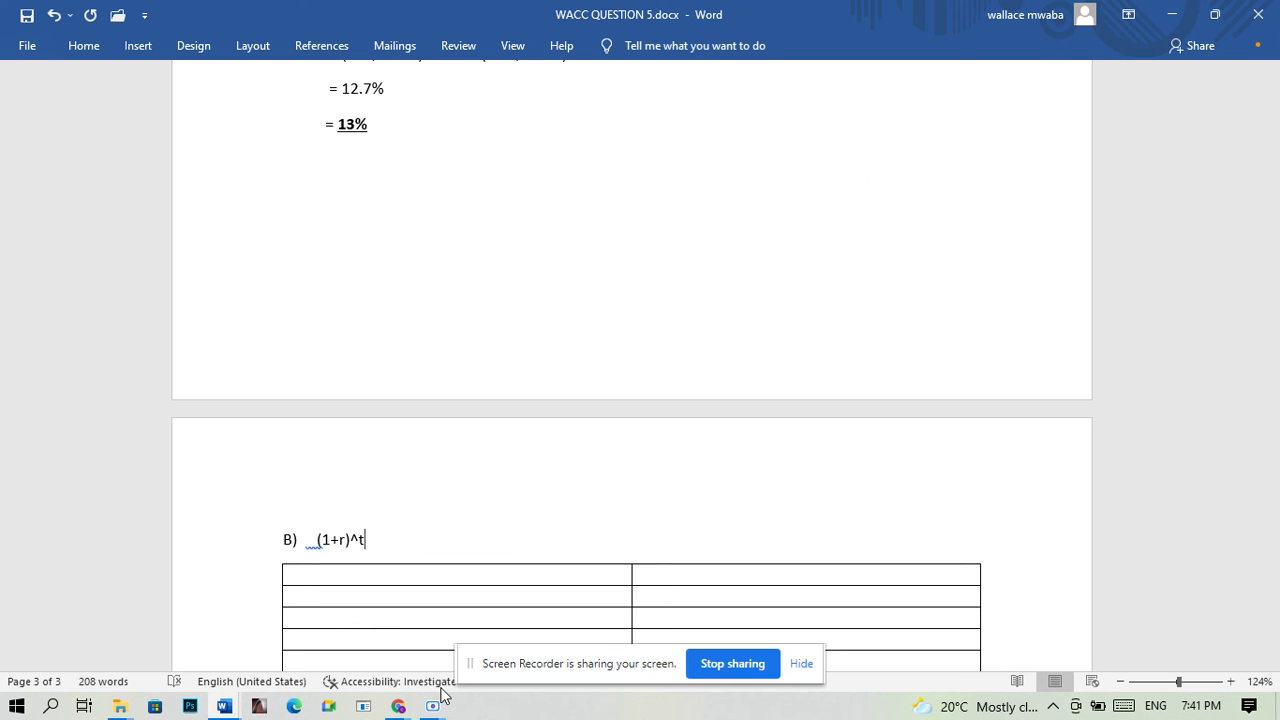
# Step: Enter the headings CURRENT PRICE and ADJUSTED PRICE in the first row of the table under part B
pyautogui.click(404, 580)
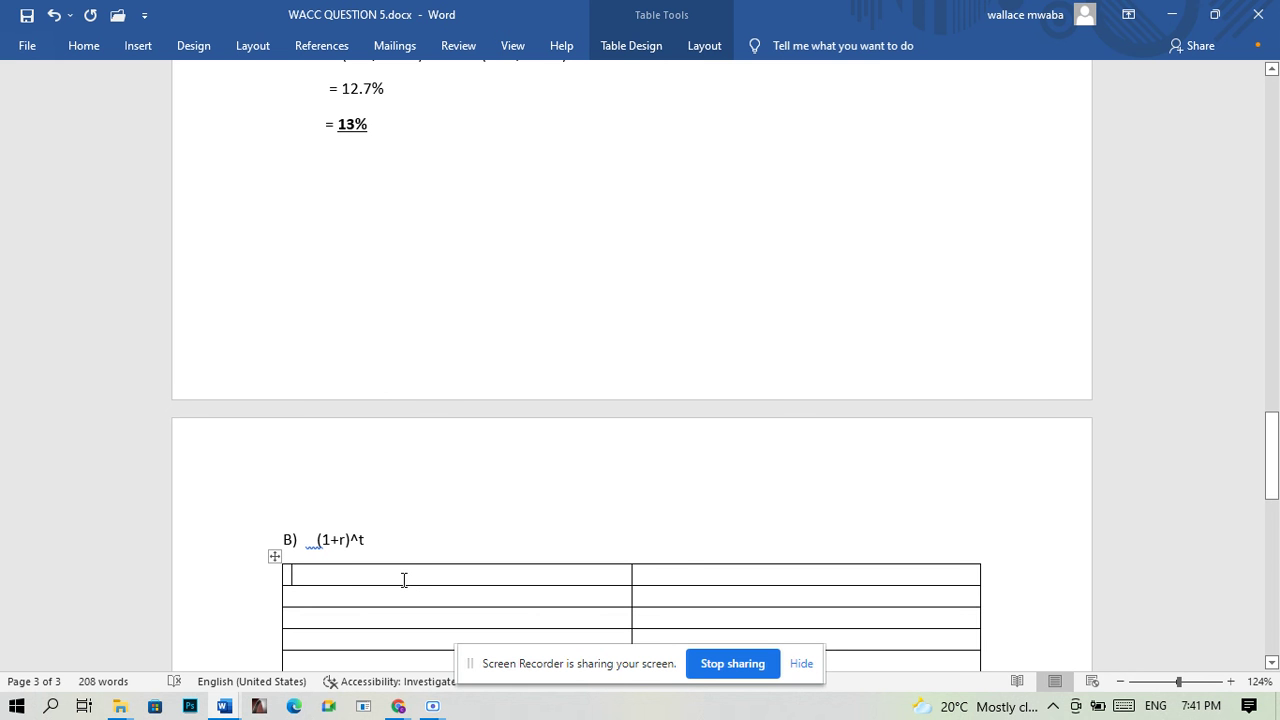
pyautogui.write('c')
pyautogui.press('BackSpace')
pyautogui.write('CURREN')
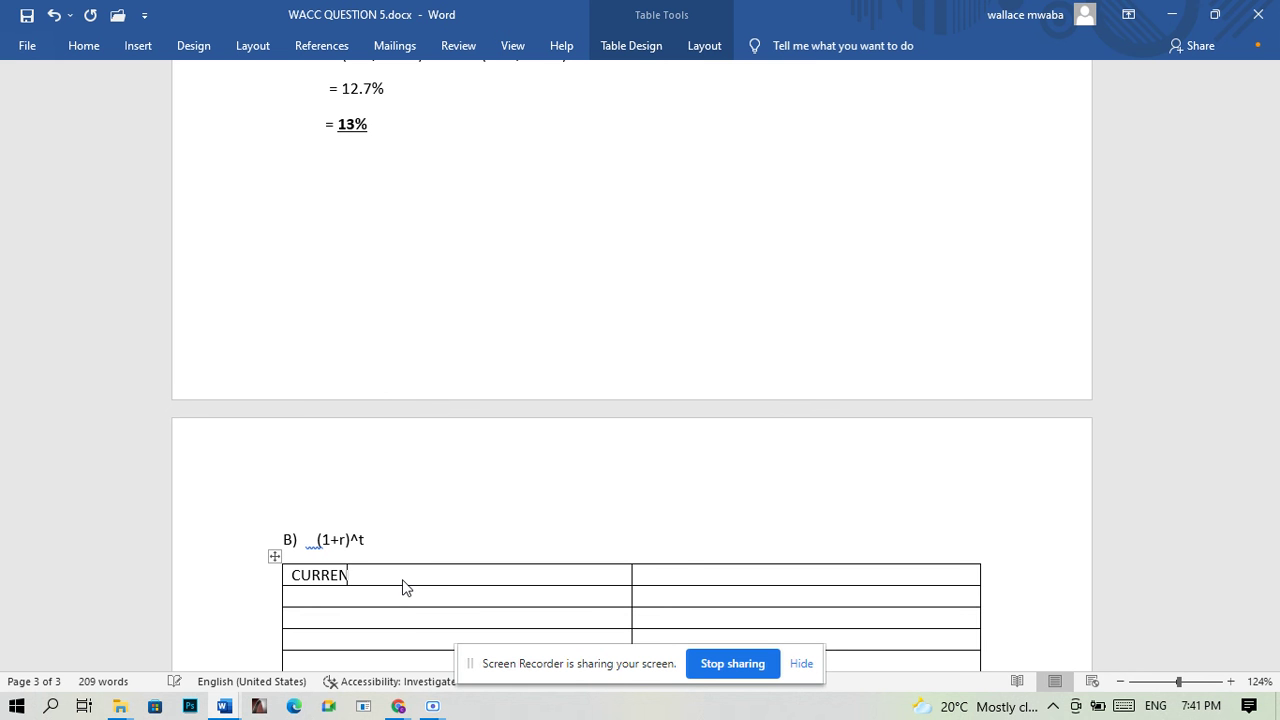
pyautogui.write('T PRICE')
pyautogui.click(742, 578)
pyautogui.write('A')
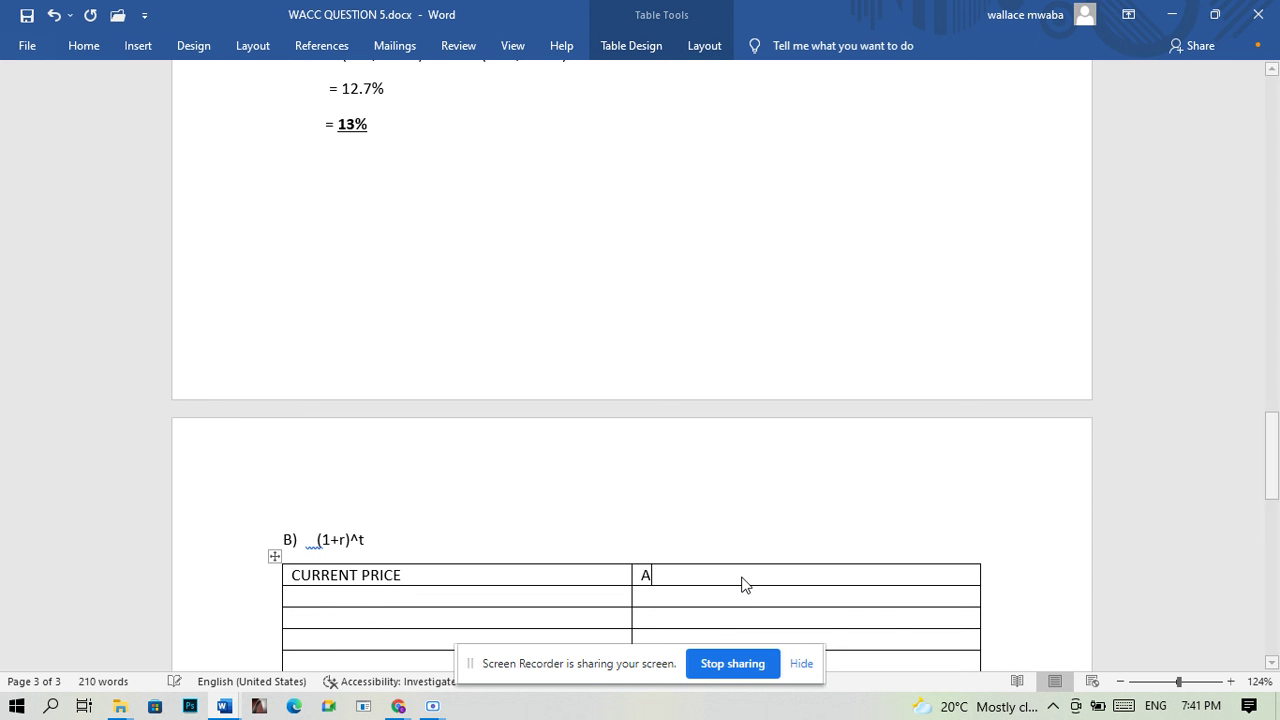
pyautogui.write('DJUST')
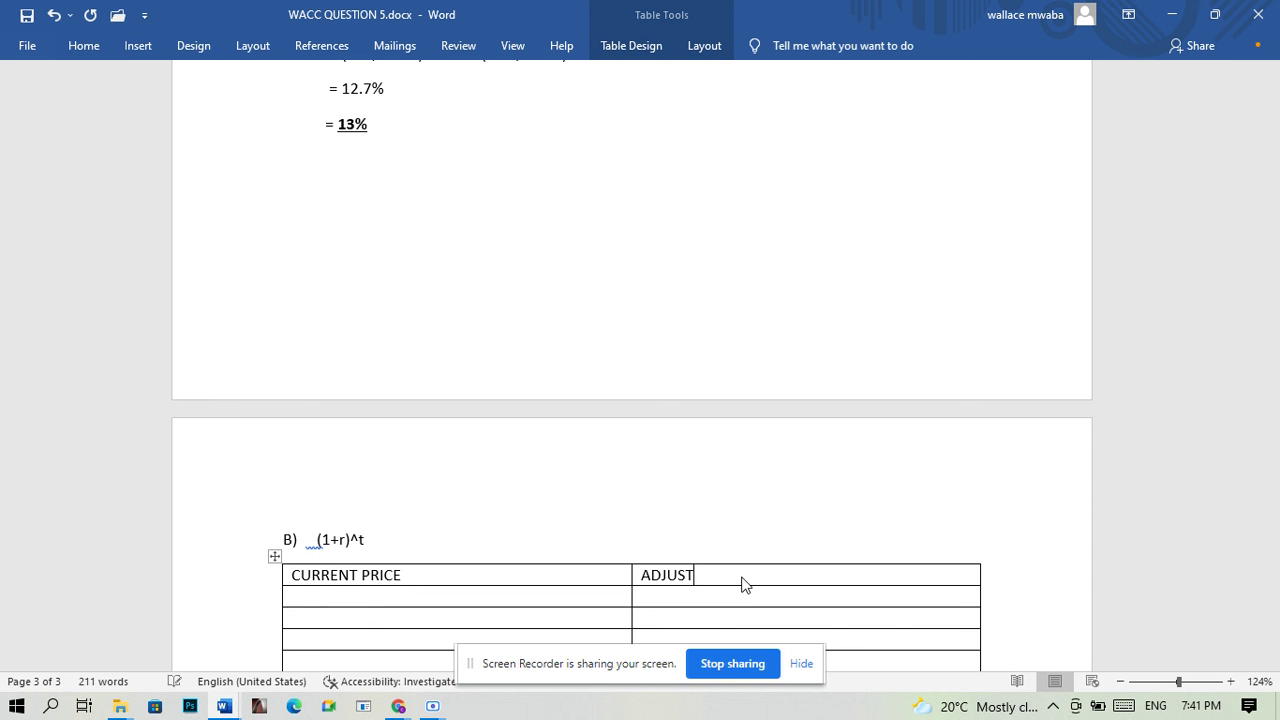
pyautogui.write('ED PRICE')
# Step: Insert a middle column headed FV between the two price columns, and retype ADJUSTED PRICE as the last column's heading
pyautogui.click(633, 555)
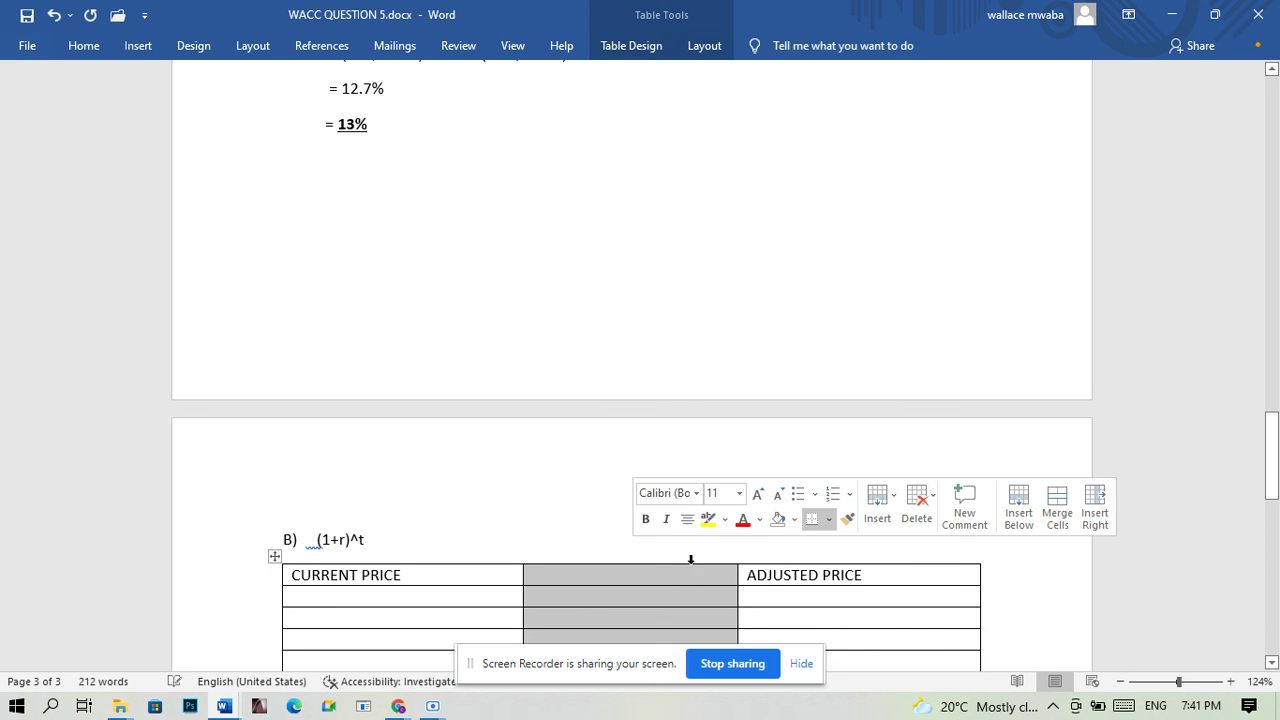
pyautogui.click(668, 571)
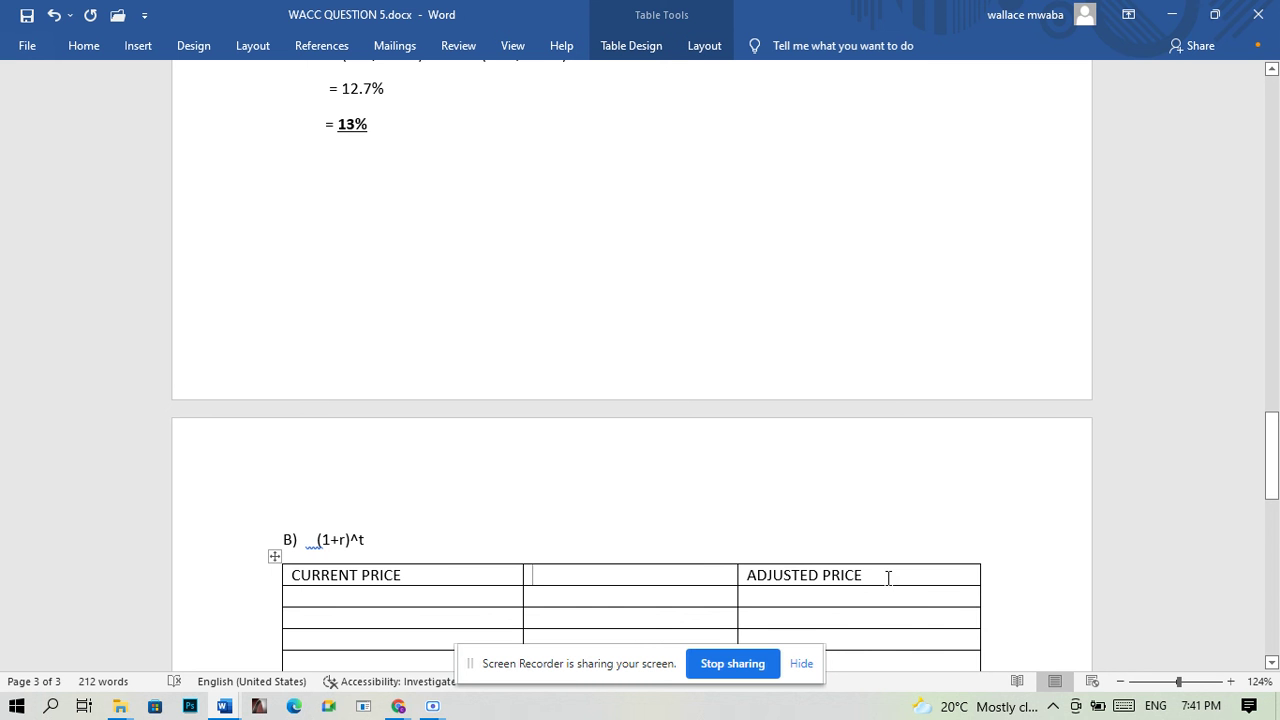
pyautogui.press('BackSpace')
pyautogui.press('BackSpace')
pyautogui.press('BackSpace')
pyautogui.press('BackSpace')
pyautogui.press('BackSpace')
pyautogui.press('BackSpace')
pyautogui.press('BackSpace')
pyautogui.press('BackSpace')
pyautogui.press('BackSpace')
pyautogui.press('BackSpace')
pyautogui.press('BackSpace')
pyautogui.press('BackSpace')
pyautogui.press('BackSpace')
pyautogui.press('BackSpace')
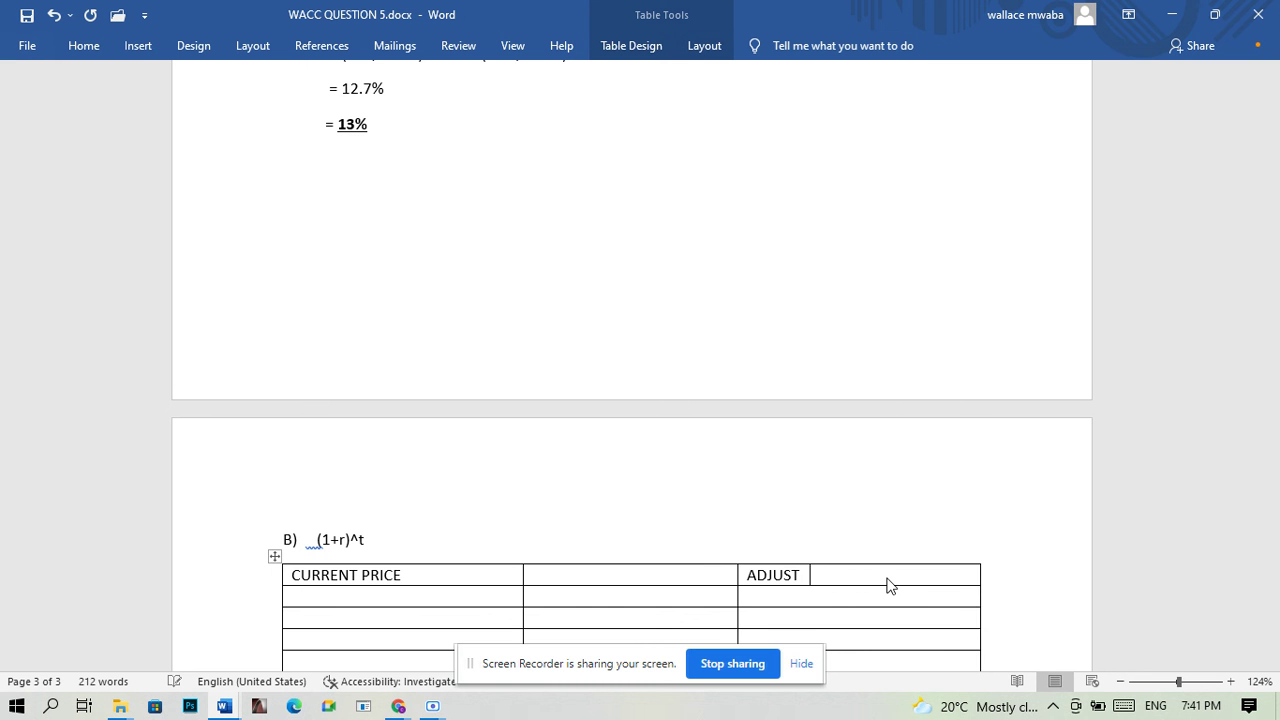
pyautogui.click(662, 575)
pyautogui.write('FV')
pyautogui.write('ADJUST')
pyautogui.write('ED')
pyautogui.press('BackSpace')
pyautogui.press('BackSpace')
pyautogui.write('ED PRICE')
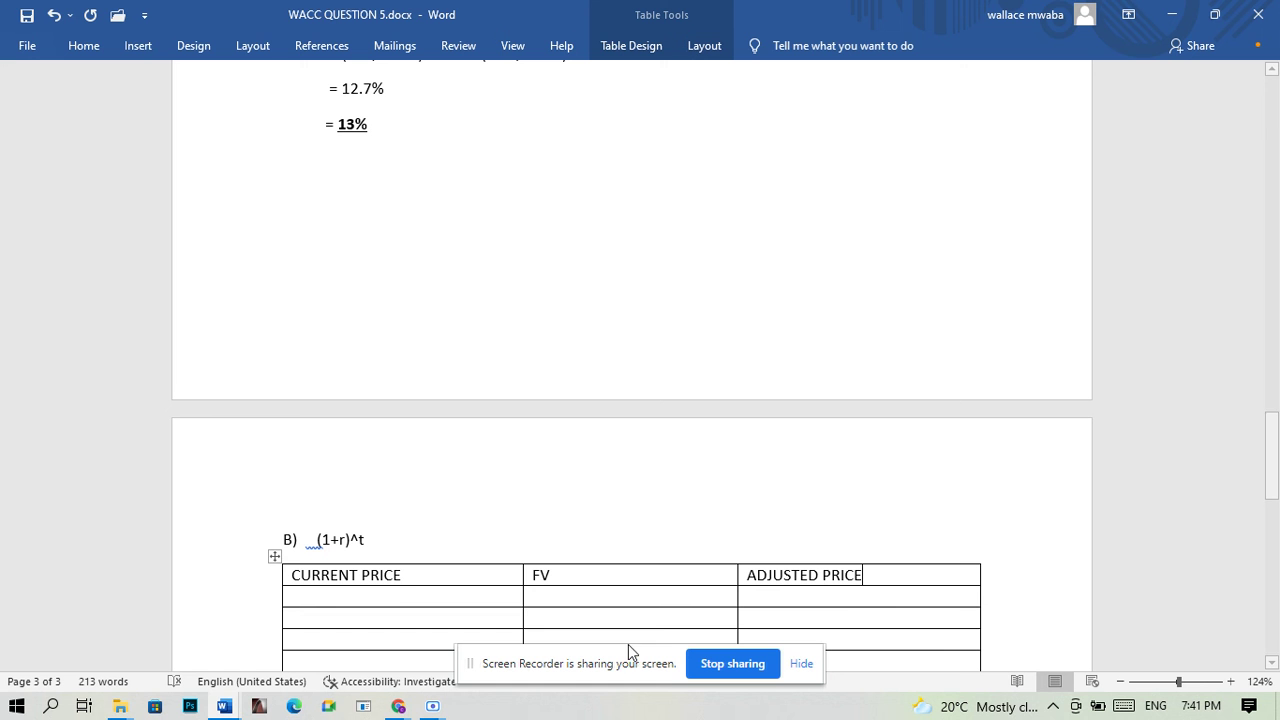
# Step: Enter 1 in the first column's first cell below the heading, and insert a blank column after that column
pyautogui.click(402, 597)
pyautogui.write('1')
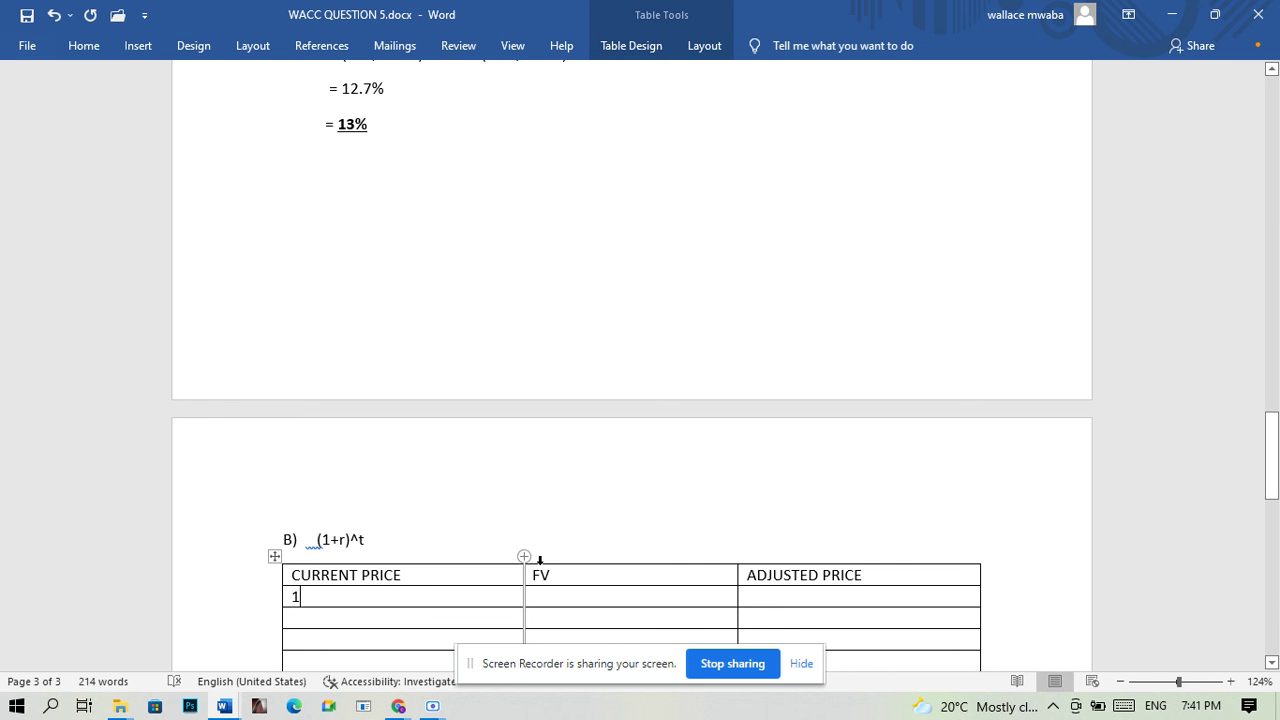
pyautogui.click(523, 555)
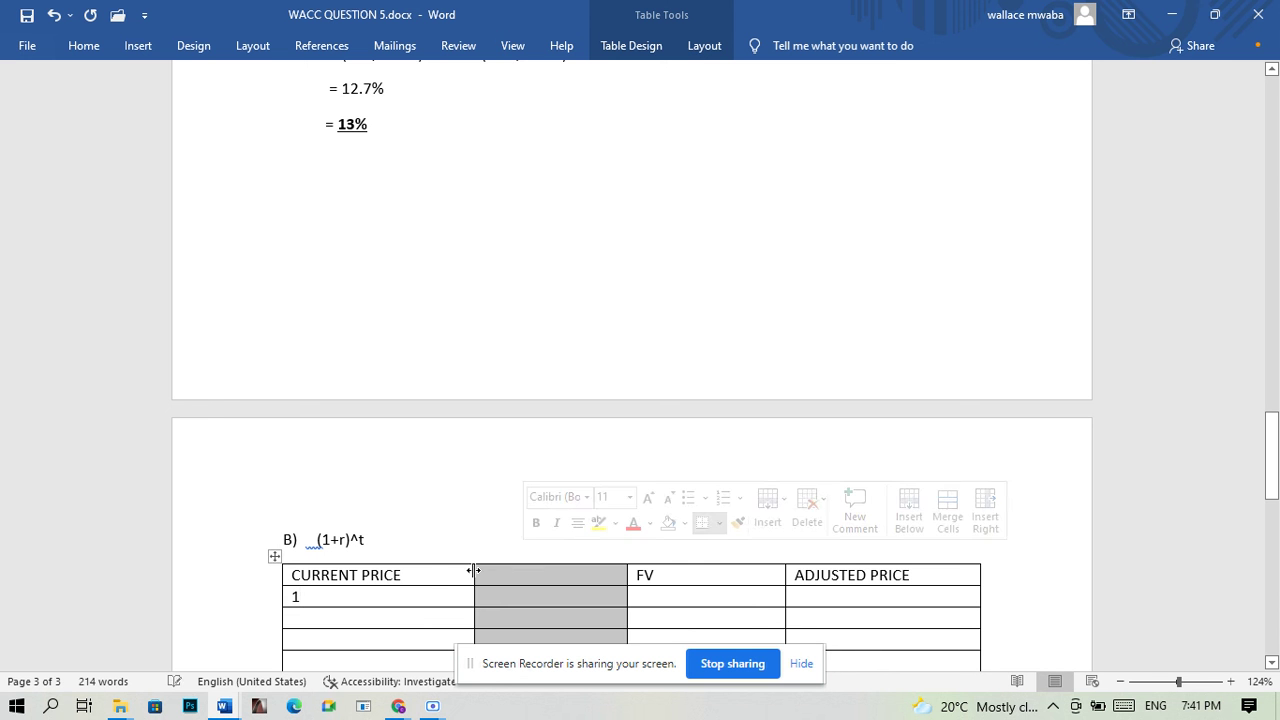
# Step: Change the first column's heading to YEAR and enter CURRENT PRICE as the heading of the blank second column
pyautogui.click(426, 577)
pyautogui.press('BackSpace')
pyautogui.press('BackSpace')
pyautogui.press('BackSpace')
pyautogui.press('BackSpace')
pyautogui.press('BackSpace')
pyautogui.press('BackSpace')
pyautogui.press('BackSpace')
pyautogui.press('BackSpace')
pyautogui.press('BackSpace')
pyautogui.press('BackSpace')
pyautogui.press('BackSpace')
pyautogui.press('BackSpace')
pyautogui.press('BackSpace')
pyautogui.write('YEAR')
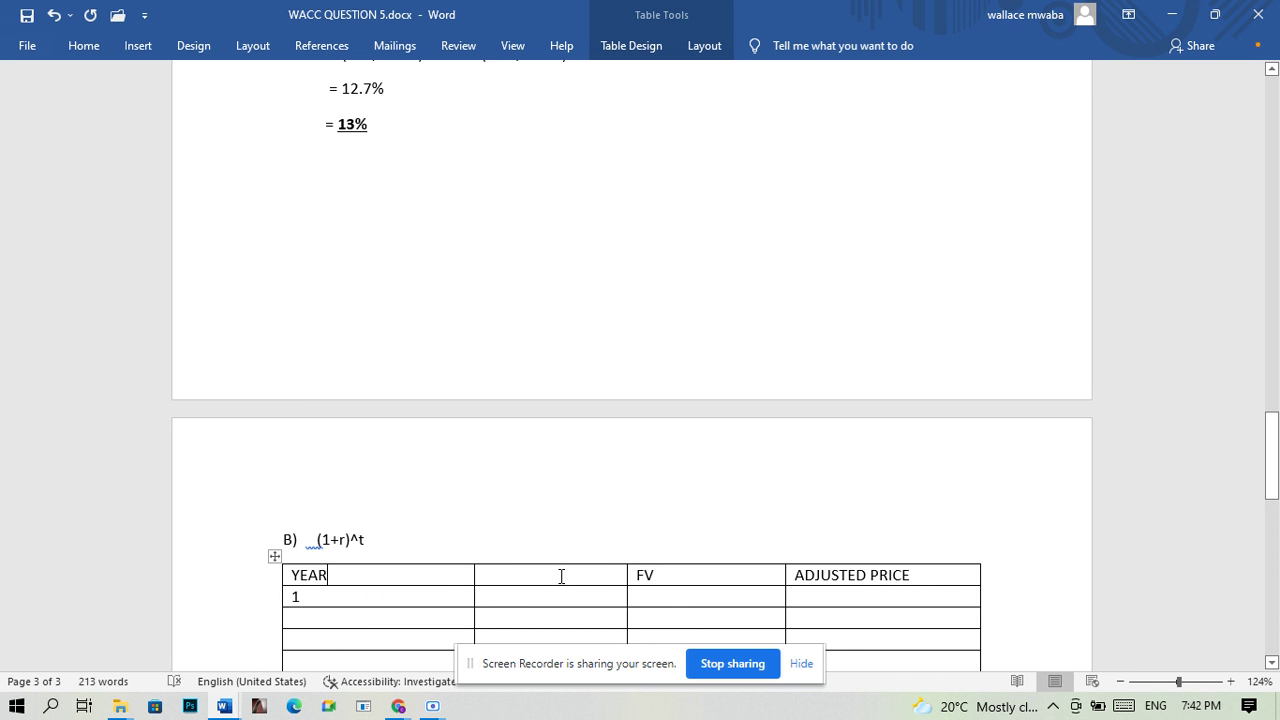
pyautogui.click(561, 577)
pyautogui.write('CUR')
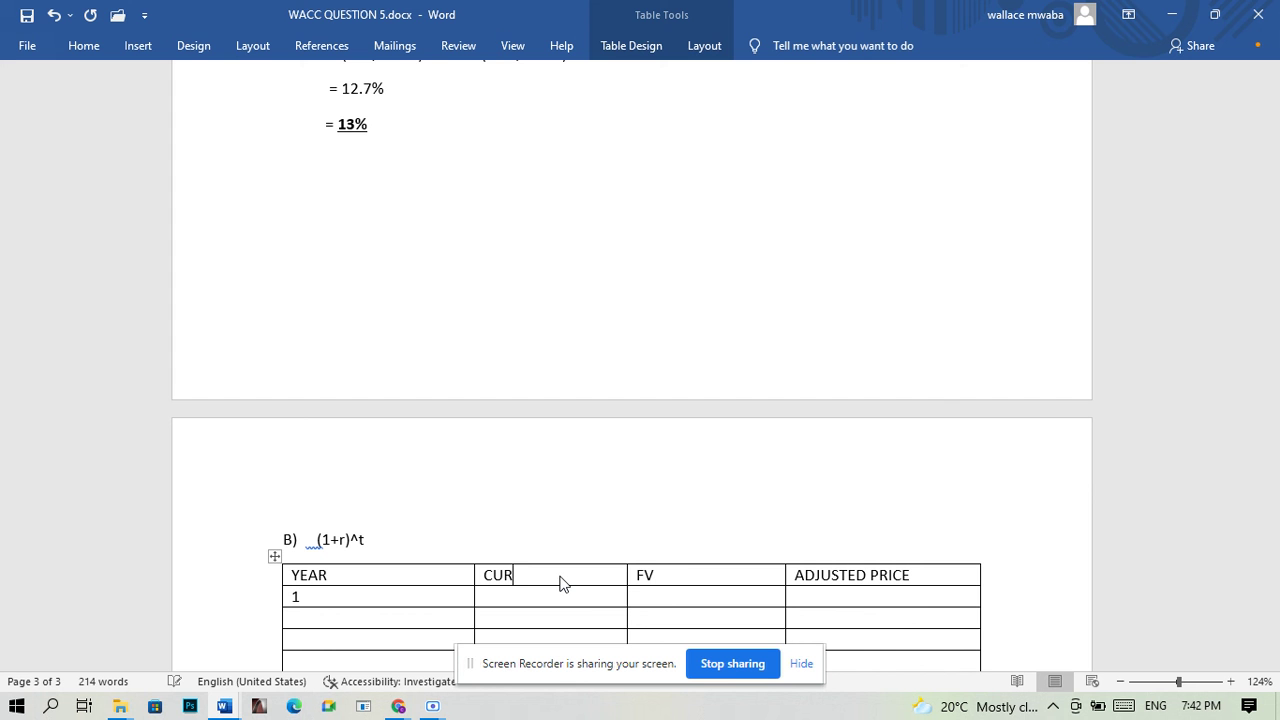
pyautogui.write('RENT PRICE')
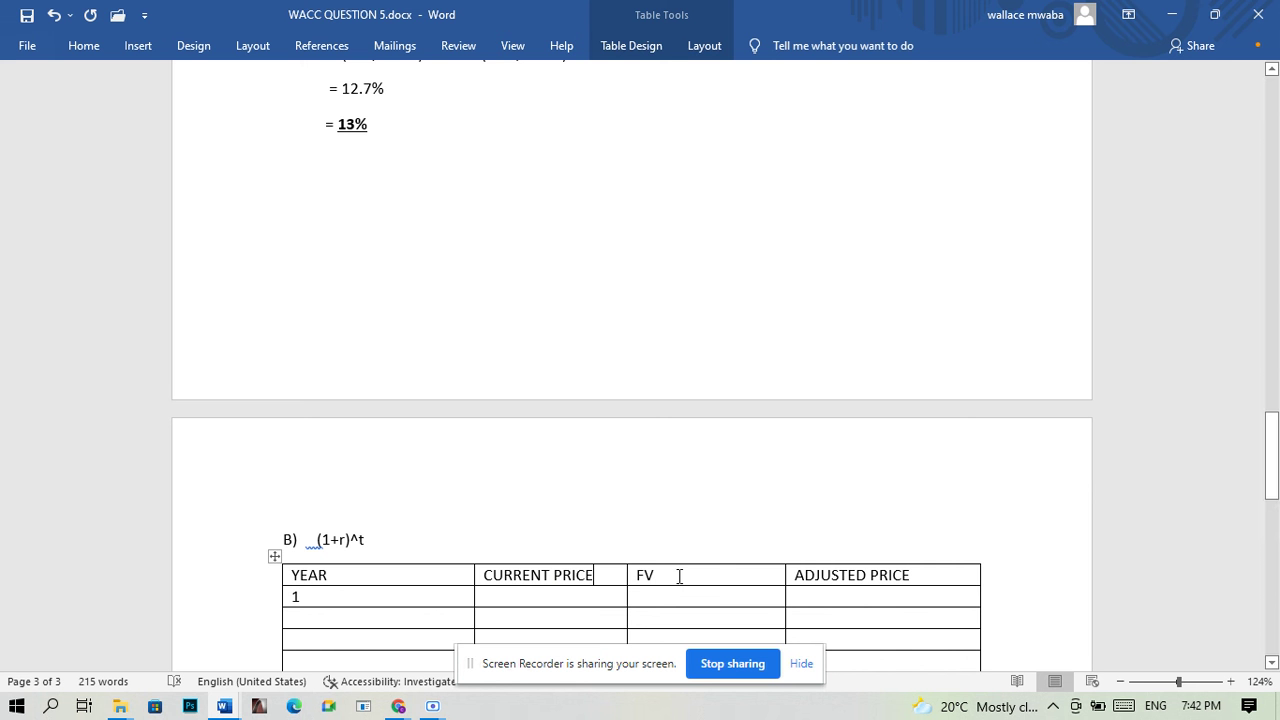
# Step: Change the third column's heading to CURRENT PRICE and the second column's heading to FV
pyautogui.press('BackSpace')
pyautogui.press('BackSpace')
pyautogui.write('CURRENT PRICE')
pyautogui.click(597, 573)
pyautogui.press('BackSpace')
pyautogui.press('BackSpace')
pyautogui.press('BackSpace')
pyautogui.press('BackSpace')
pyautogui.press('BackSpace')
pyautogui.press('BackSpace')
pyautogui.press('BackSpace')
pyautogui.press('BackSpace')
pyautogui.press('BackSpace')
pyautogui.press('BackSpace')
pyautogui.press('BackSpace')
pyautogui.press('BackSpace')
pyautogui.press('BackSpace')
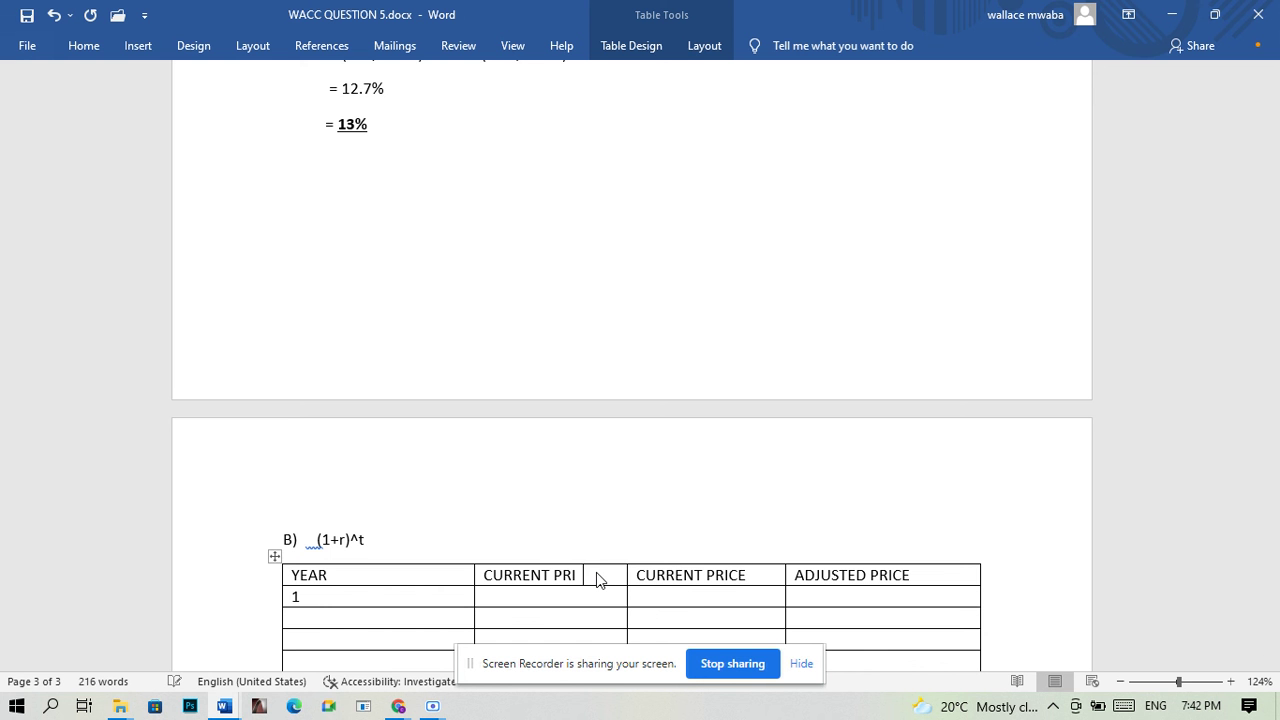
pyautogui.write('FV')
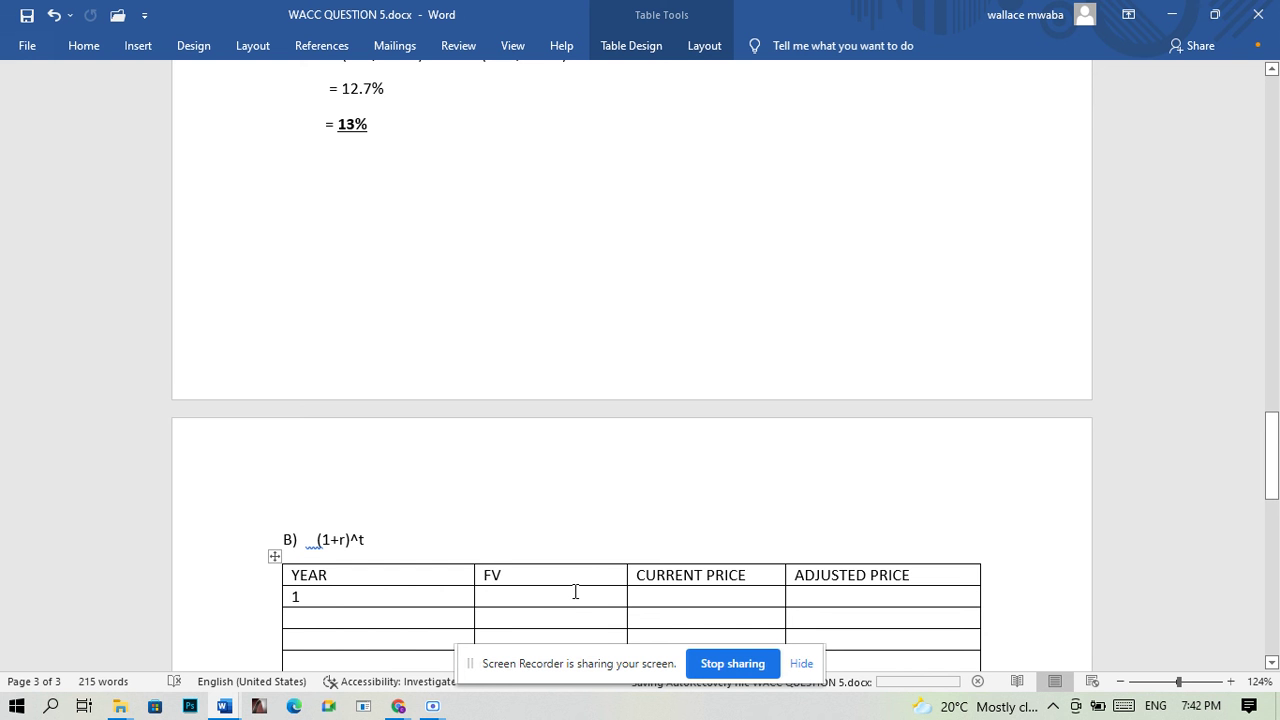
# Step: Add (1.08) on a new line below the formula (1+r)^t, and enter (1.08)^1 as the FV for year 1
pyautogui.write('(')
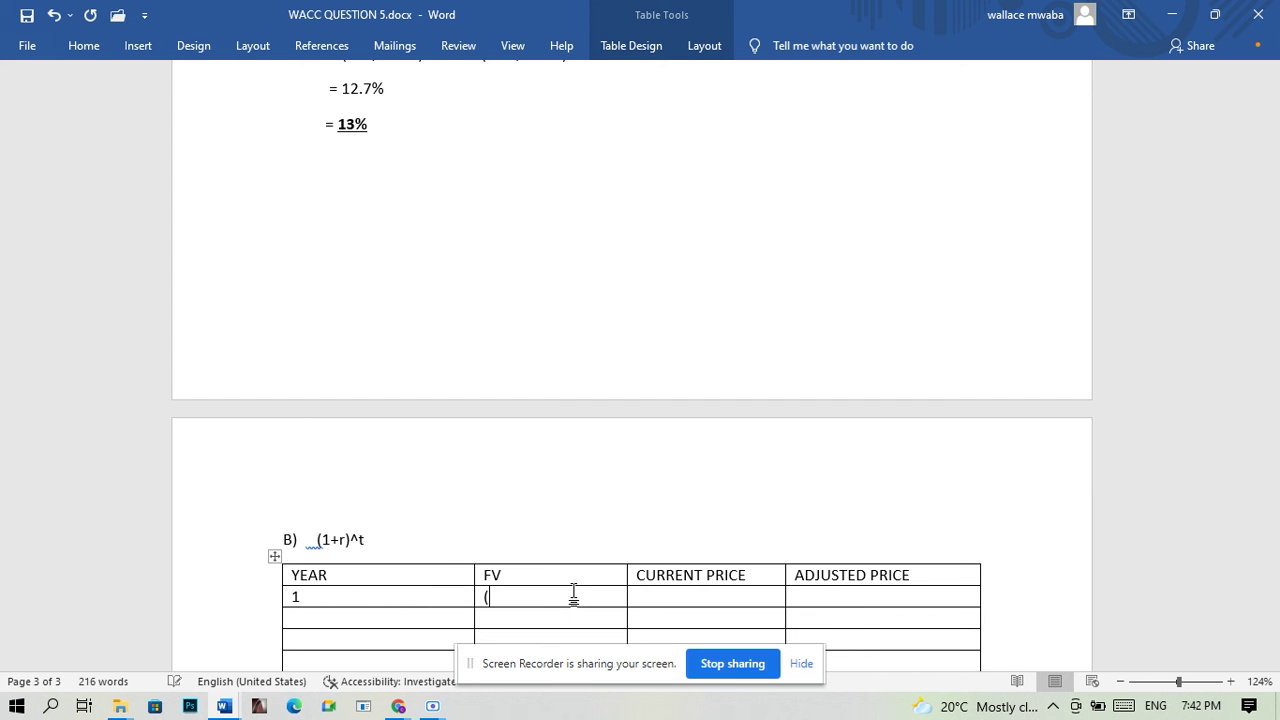
pyautogui.click(381, 541)
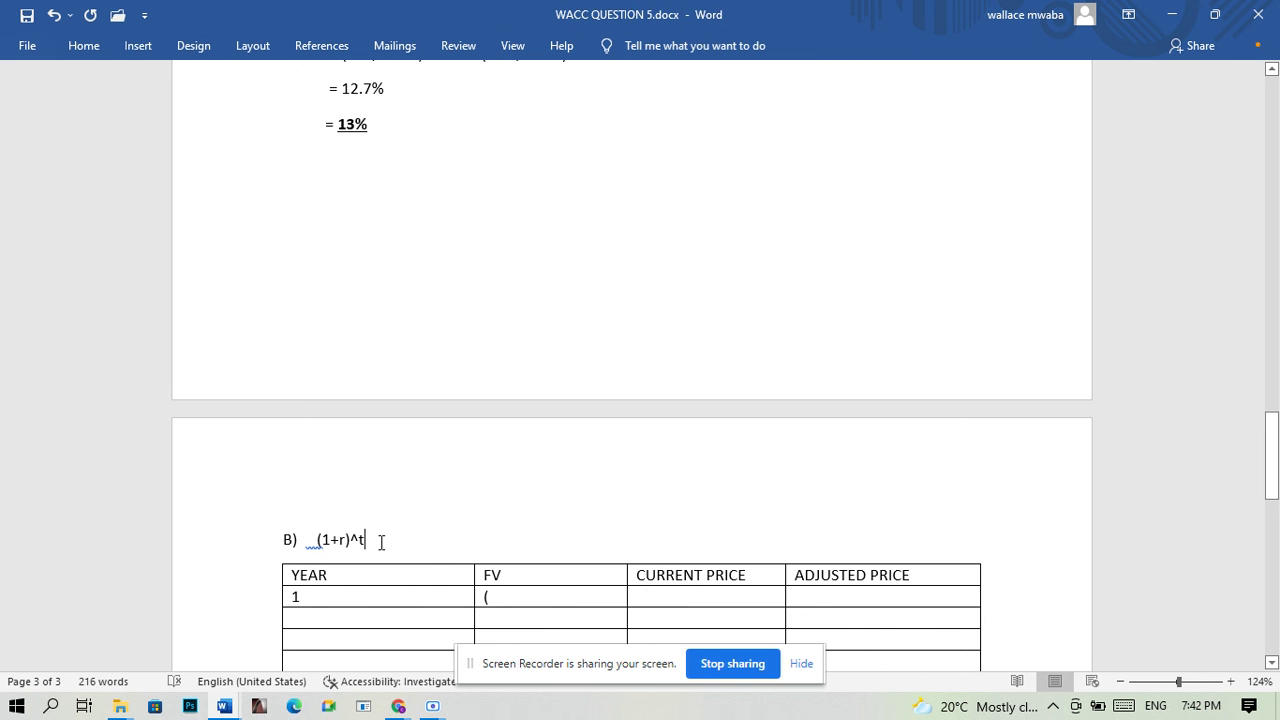
pyautogui.press('Return')
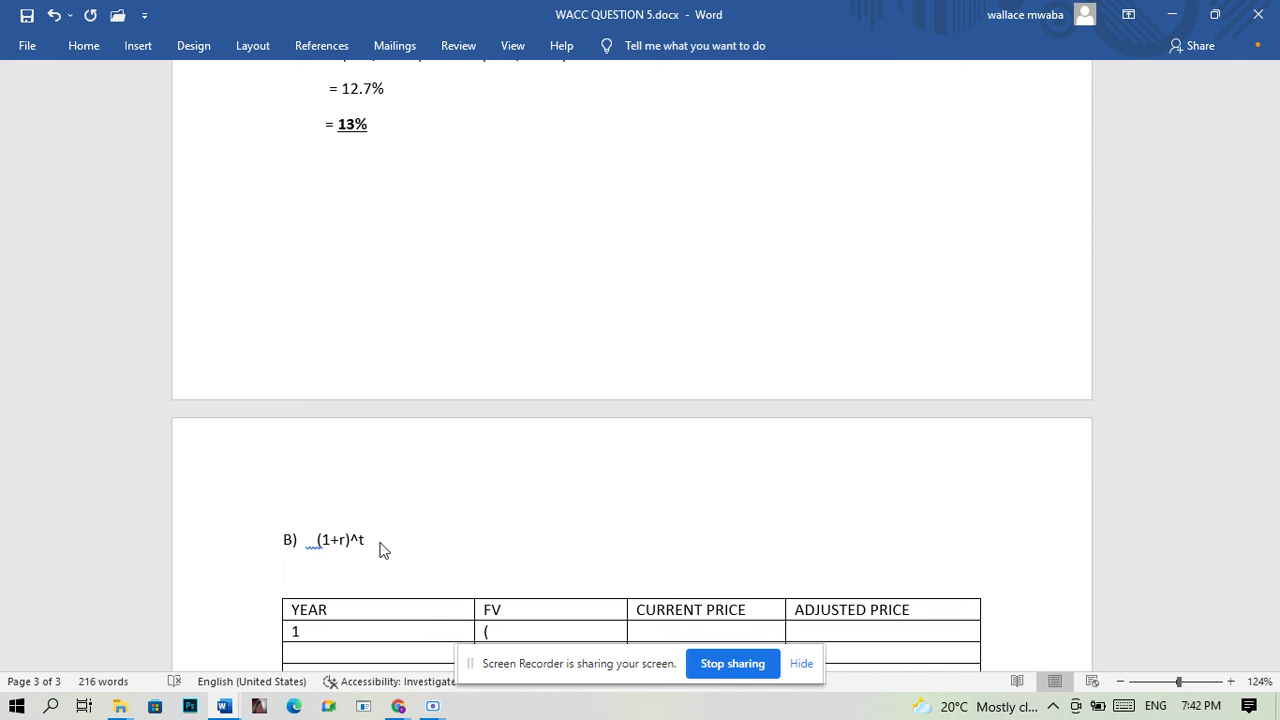
pyautogui.write('(10')
pyautogui.press('BackSpace')
pyautogui.write('.08)')
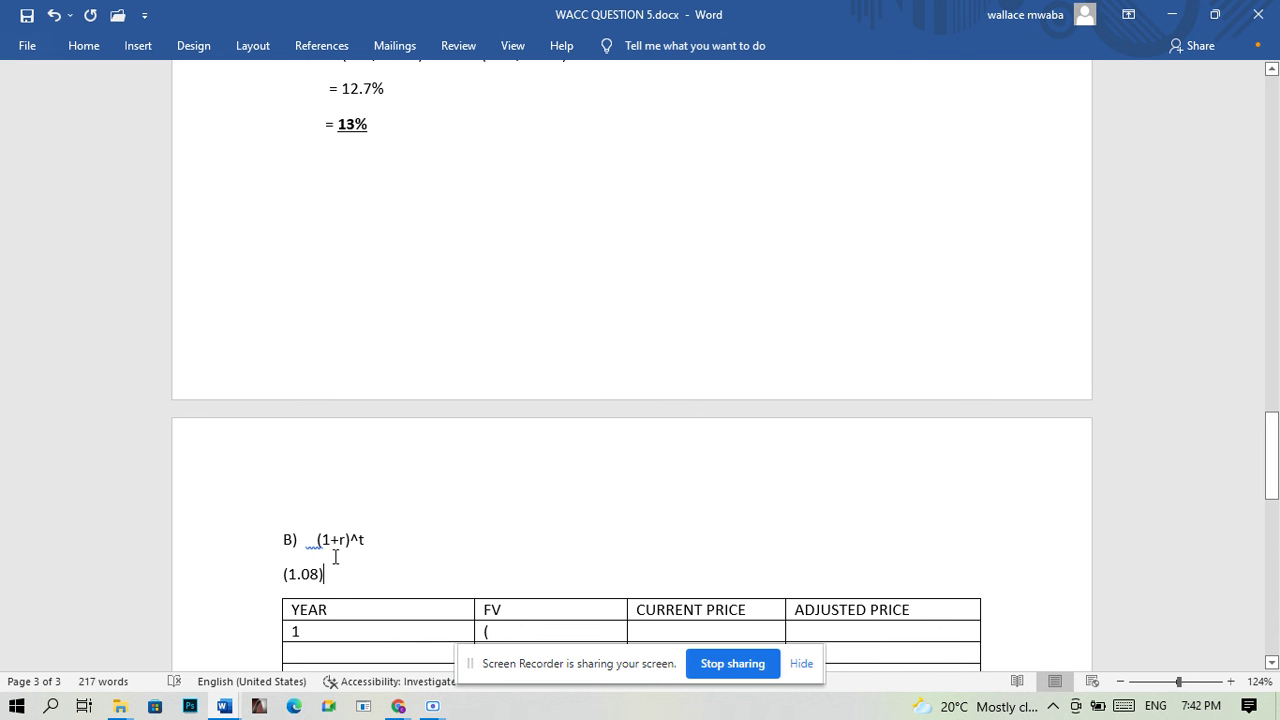
pyautogui.click(505, 633)
pyautogui.write('1')
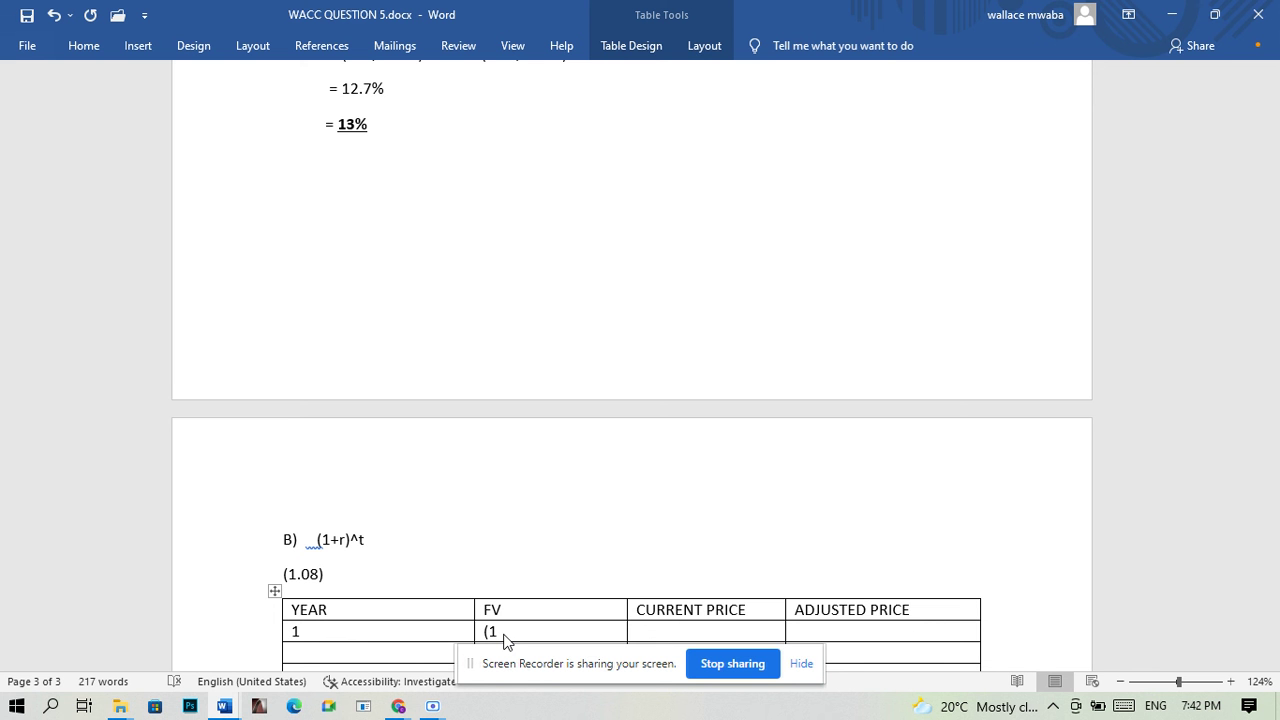
pyautogui.write('.08)^1')
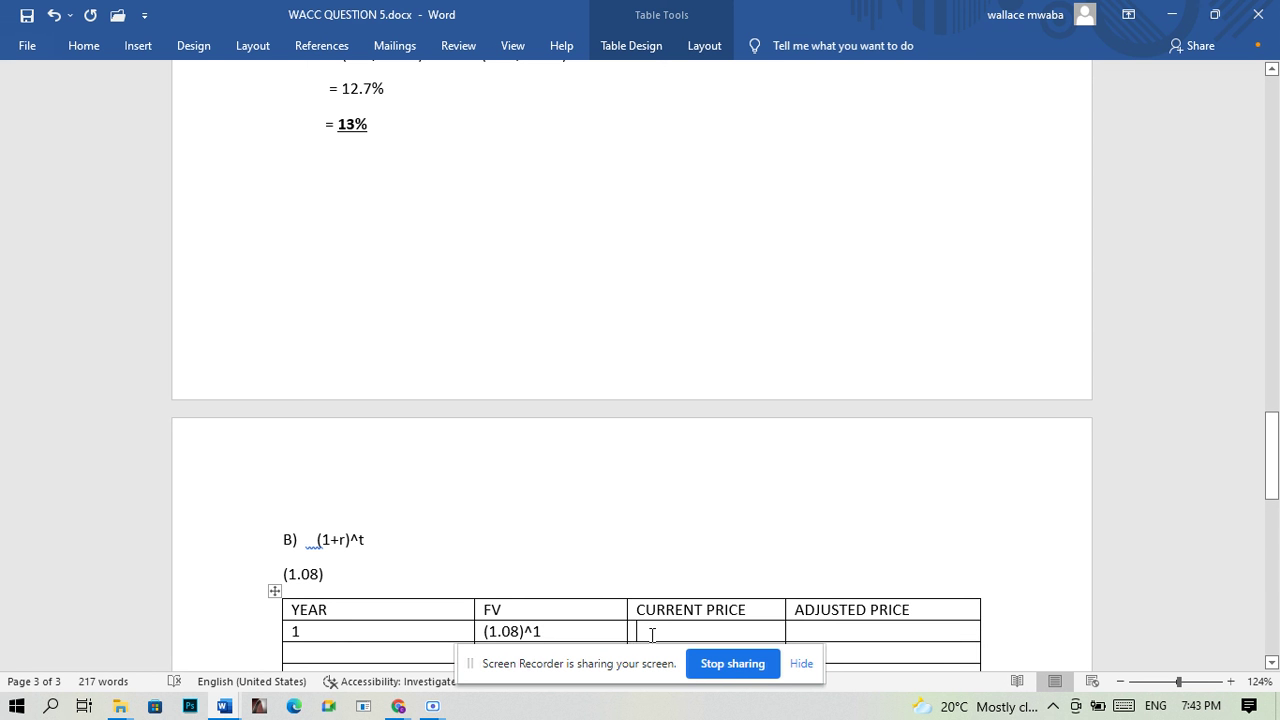
# Step: Enter 4.2 as the current price for year 1
pyautogui.write('4')
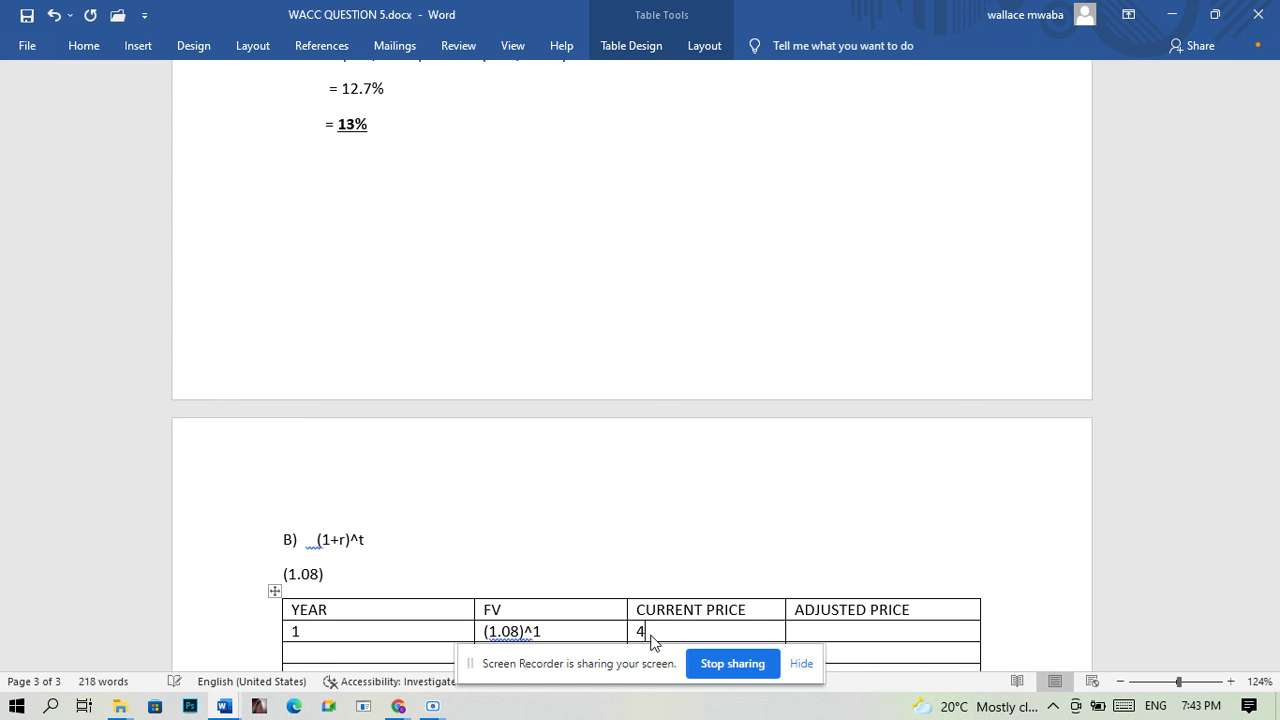
pyautogui.write('2')
pyautogui.press('BackSpace')
pyautogui.write('.2')
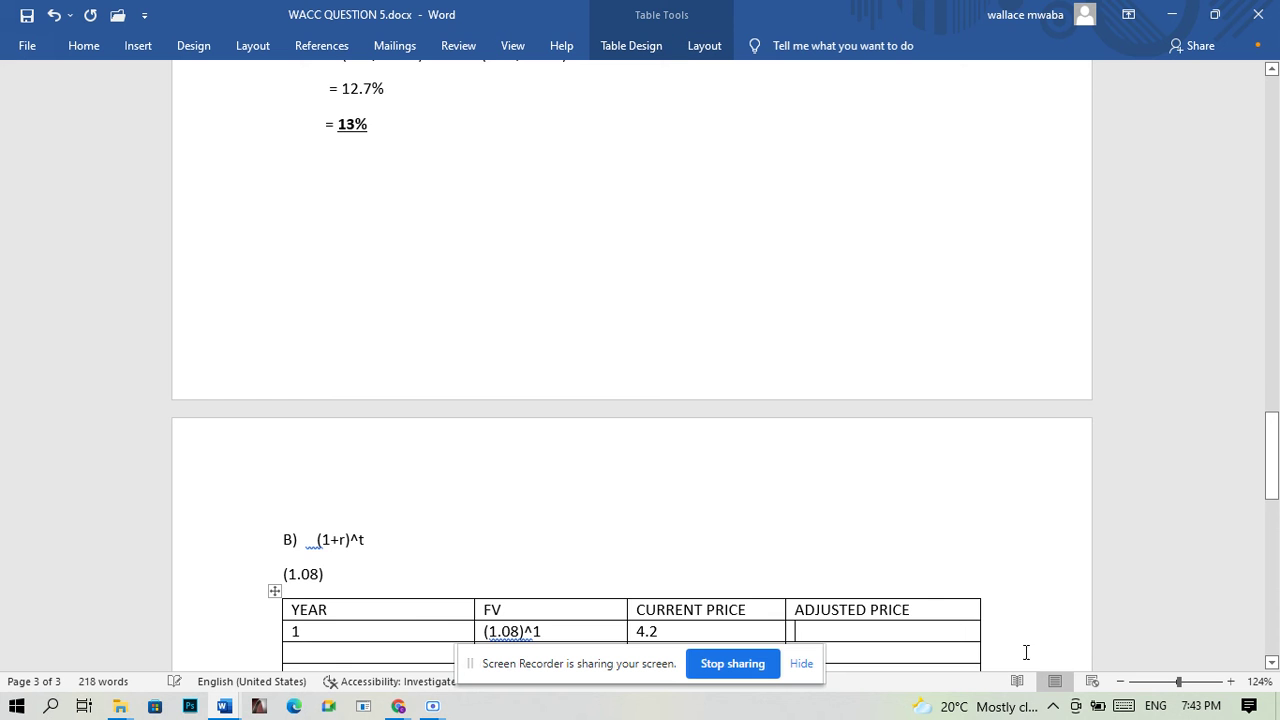
# Step: Fill the next three cells of the YEAR column with 2, 3 and 4
pyautogui.click(1272, 663)
pyautogui.click(1272, 663)
pyautogui.press('Tab')
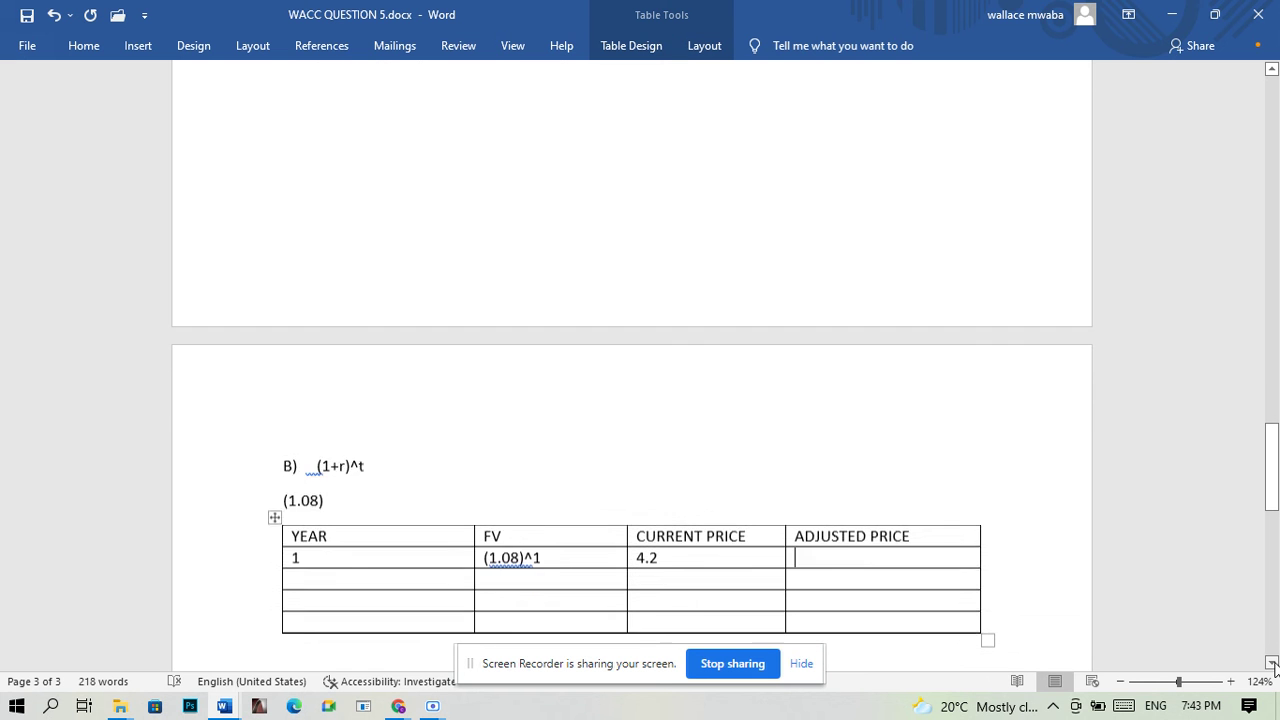
pyautogui.click(391, 561)
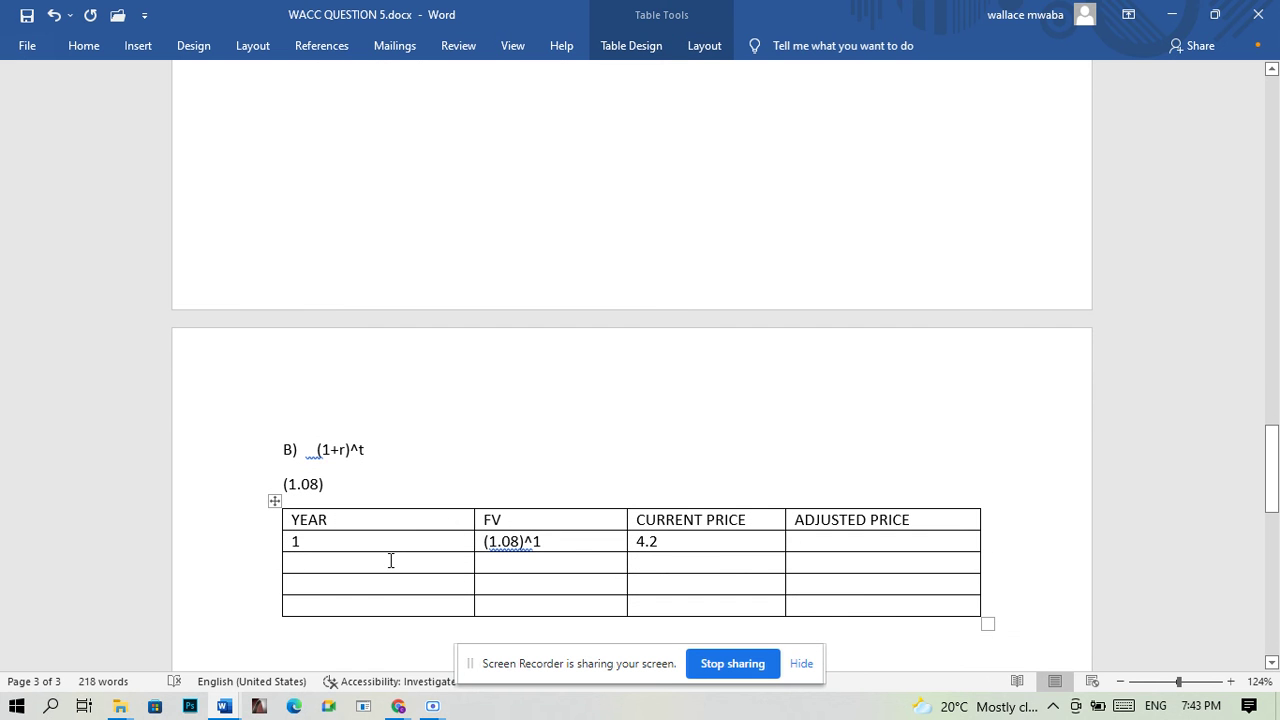
pyautogui.write('2')
pyautogui.click(318, 581)
pyautogui.write('3')
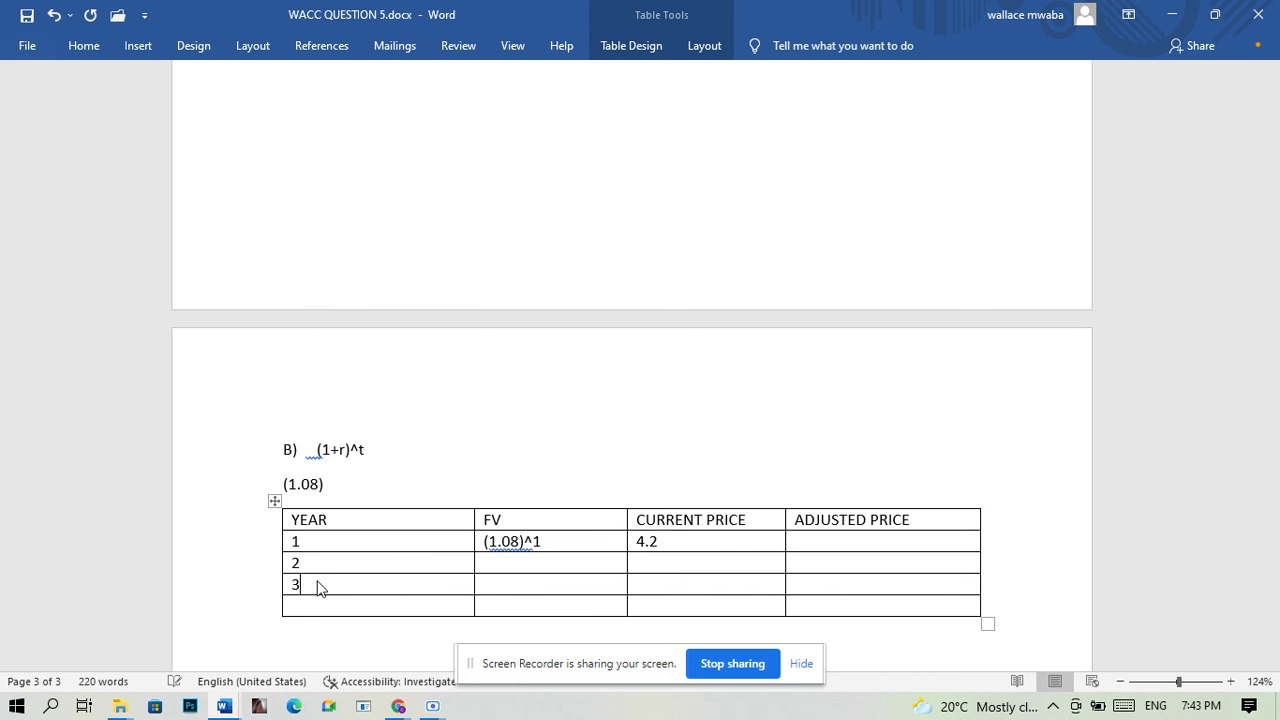
pyautogui.click(301, 601)
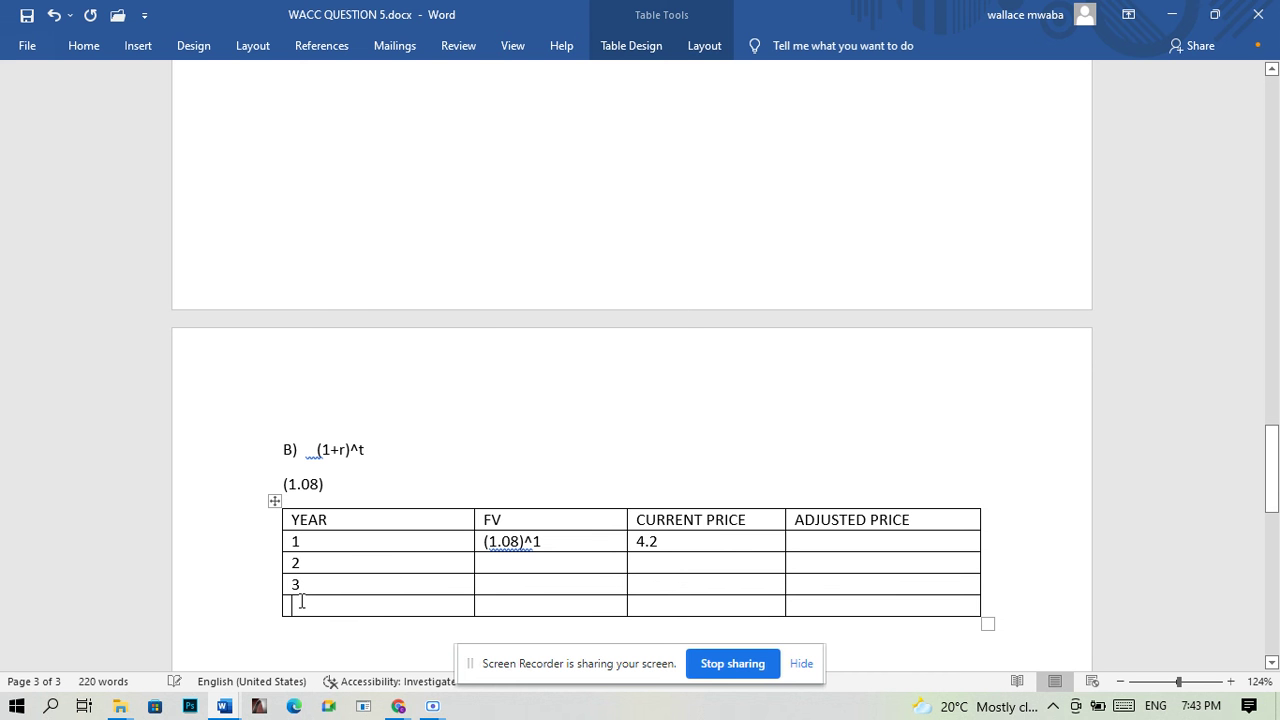
pyautogui.write('4')
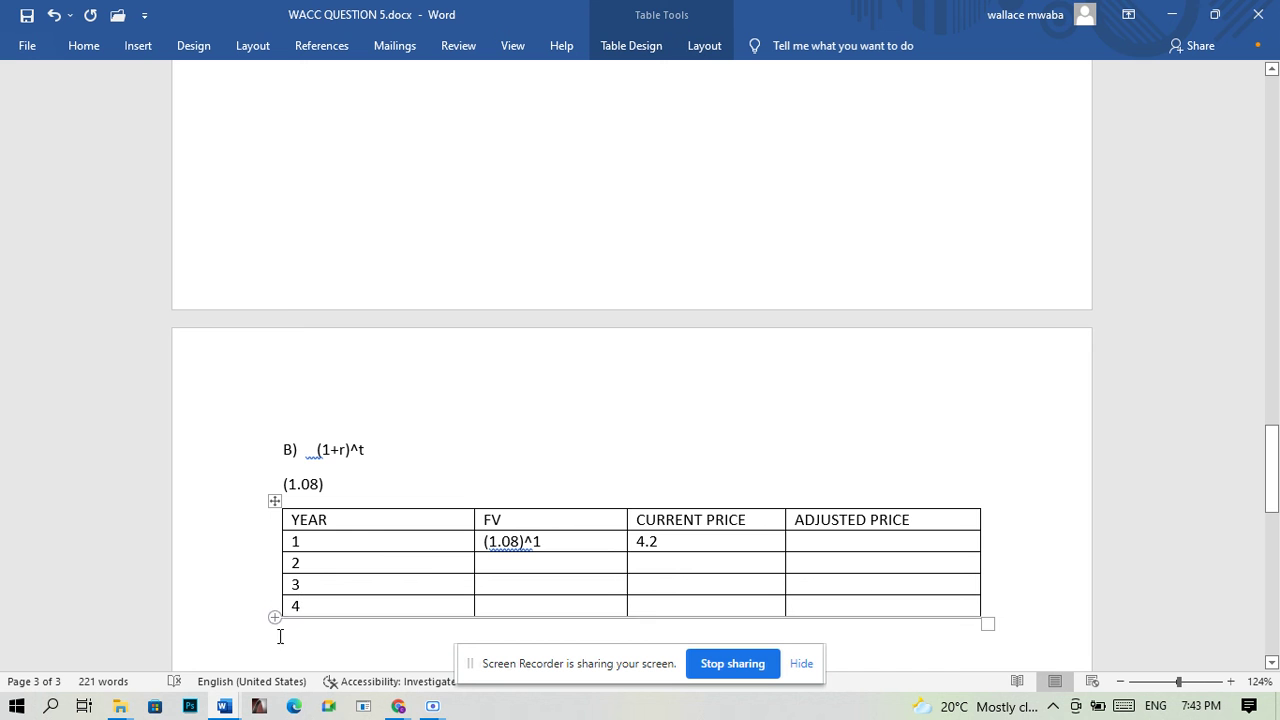
# Step: Add a row at the end of the table and enter 5 in its YEAR cell
pyautogui.click(276, 618)
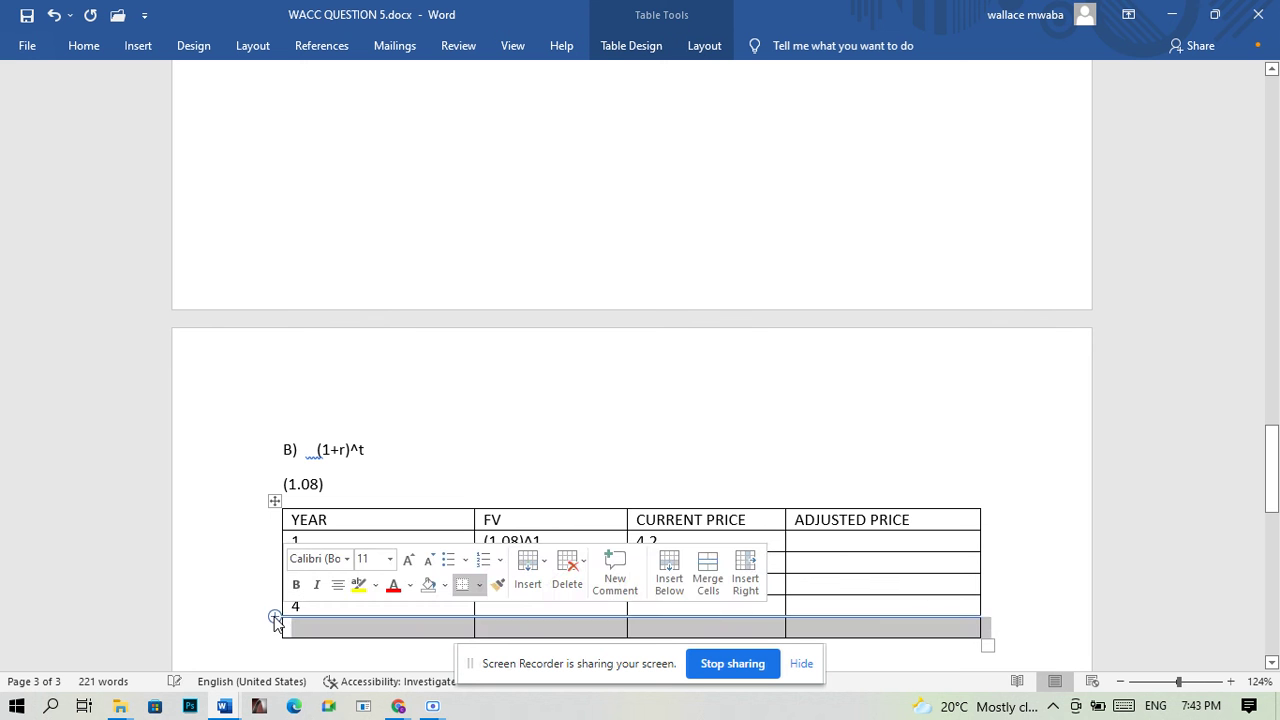
pyautogui.click(307, 630)
pyautogui.click(306, 632)
pyautogui.write('5')
# Step: Enter (1.08)^2 as the FV for year 2
pyautogui.click(487, 564)
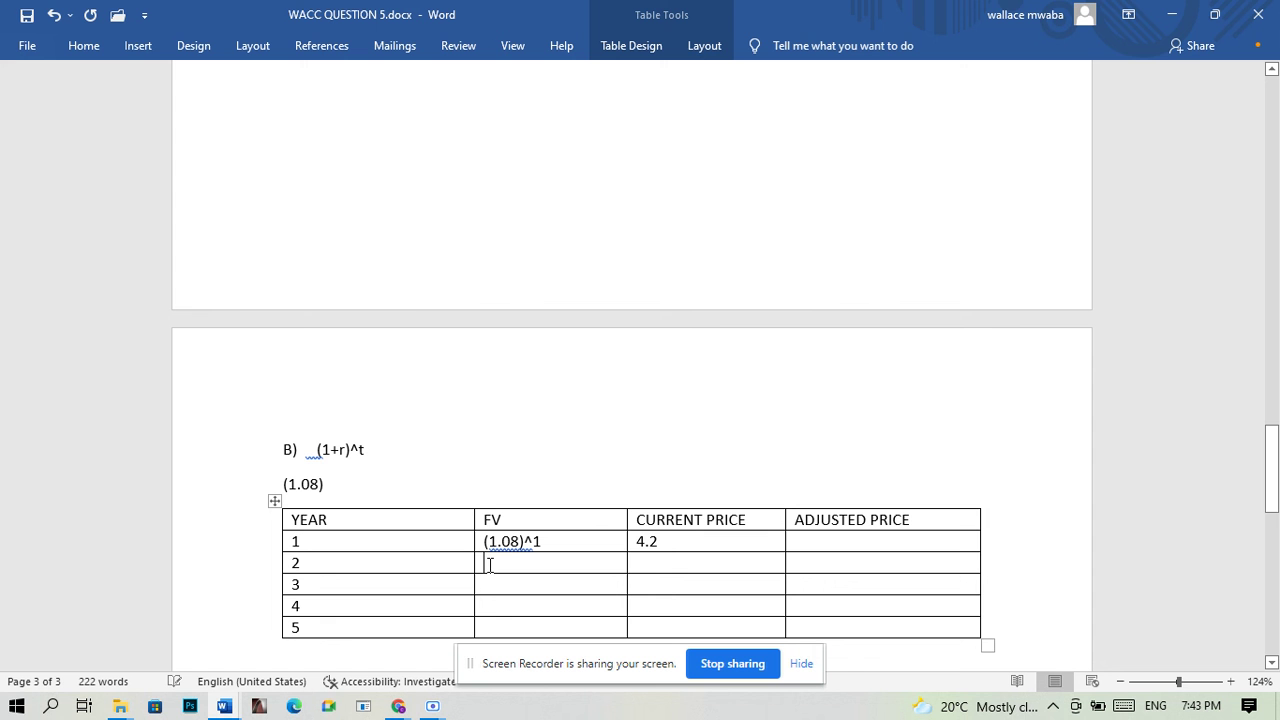
pyautogui.write('(1')
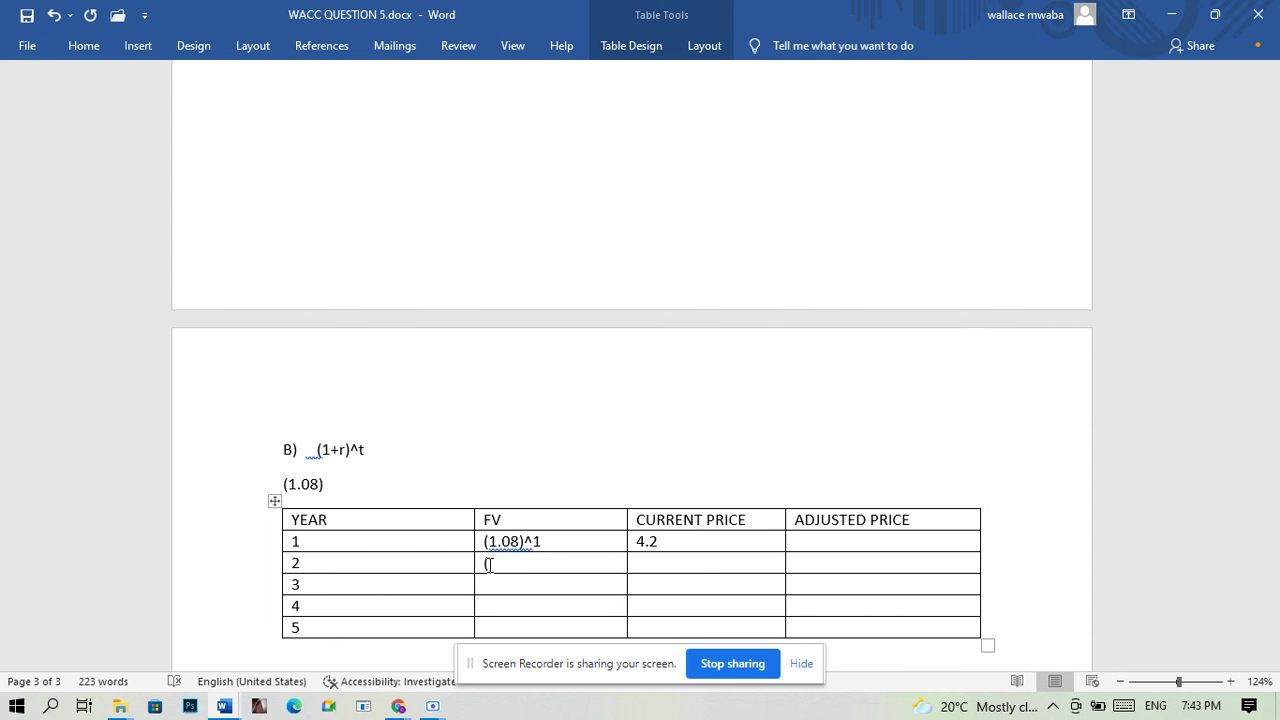
pyautogui.write('.08)6')
pyautogui.press('BackSpace')
pyautogui.write('^^')
pyautogui.press('BackSpace')
pyautogui.write('2')
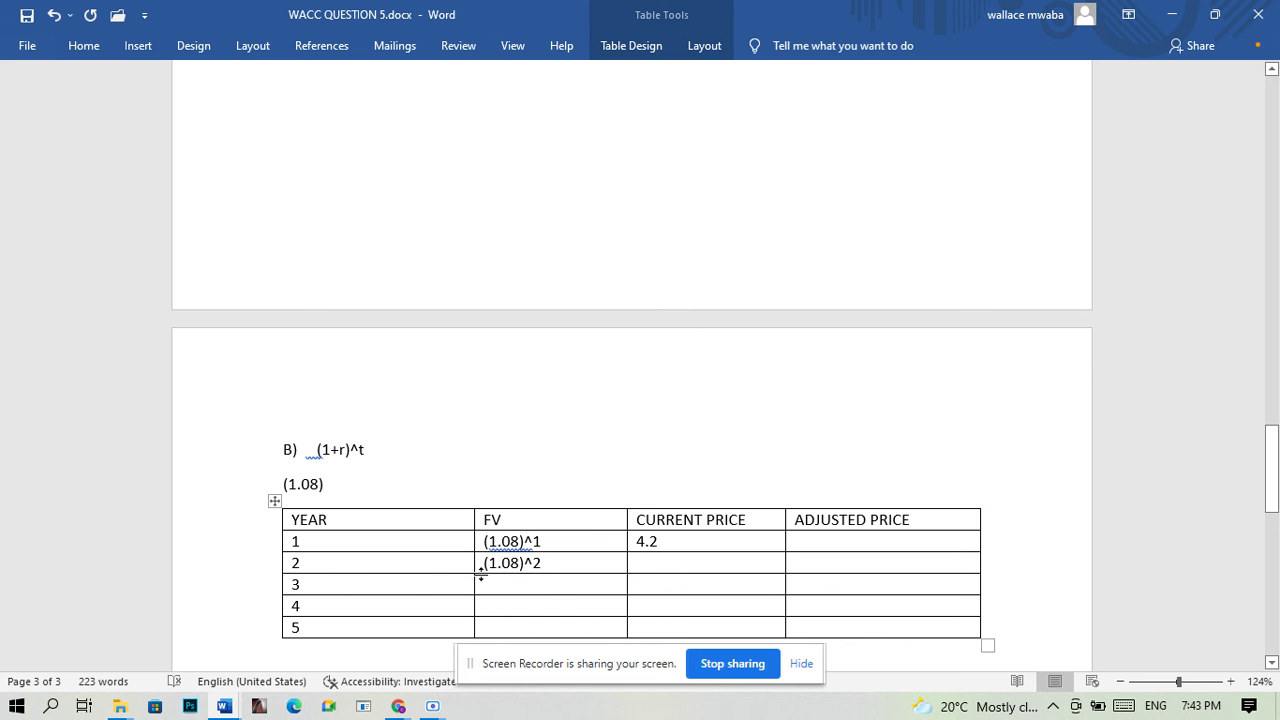
# Step: Enter (1.08)^3 as the FV for year 3
pyautogui.click(500, 582)
pyautogui.write('(')
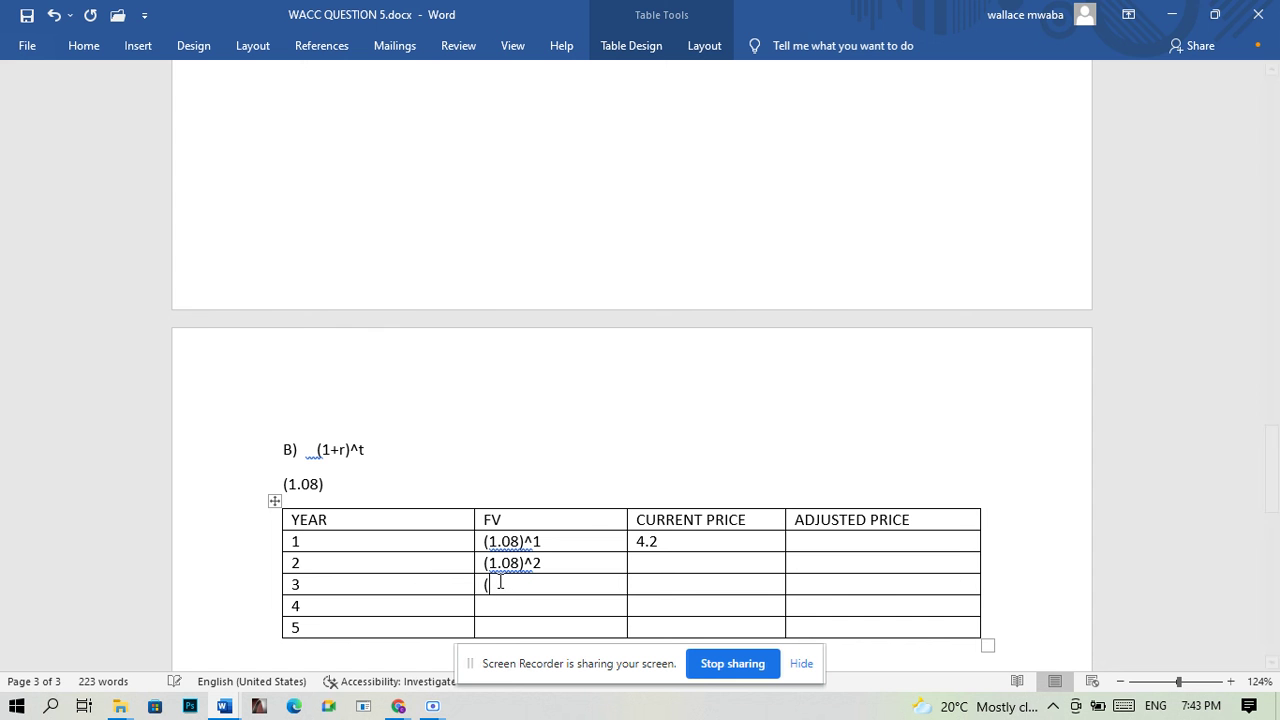
pyautogui.write('1.08)^3')
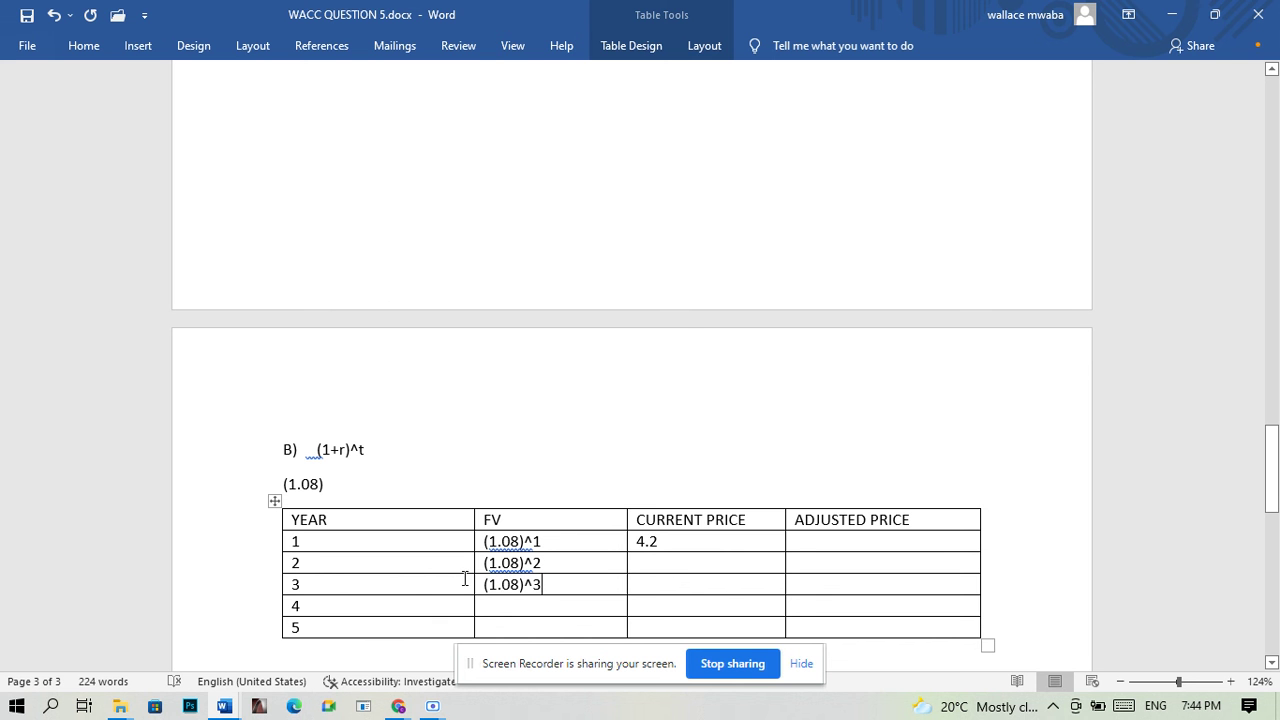
pyautogui.click(515, 605)
# Step: Enter 4.5 as the adjusted price for year 1 and 4.2 as the current price for year 2
pyautogui.click(800, 541)
pyautogui.write('4')
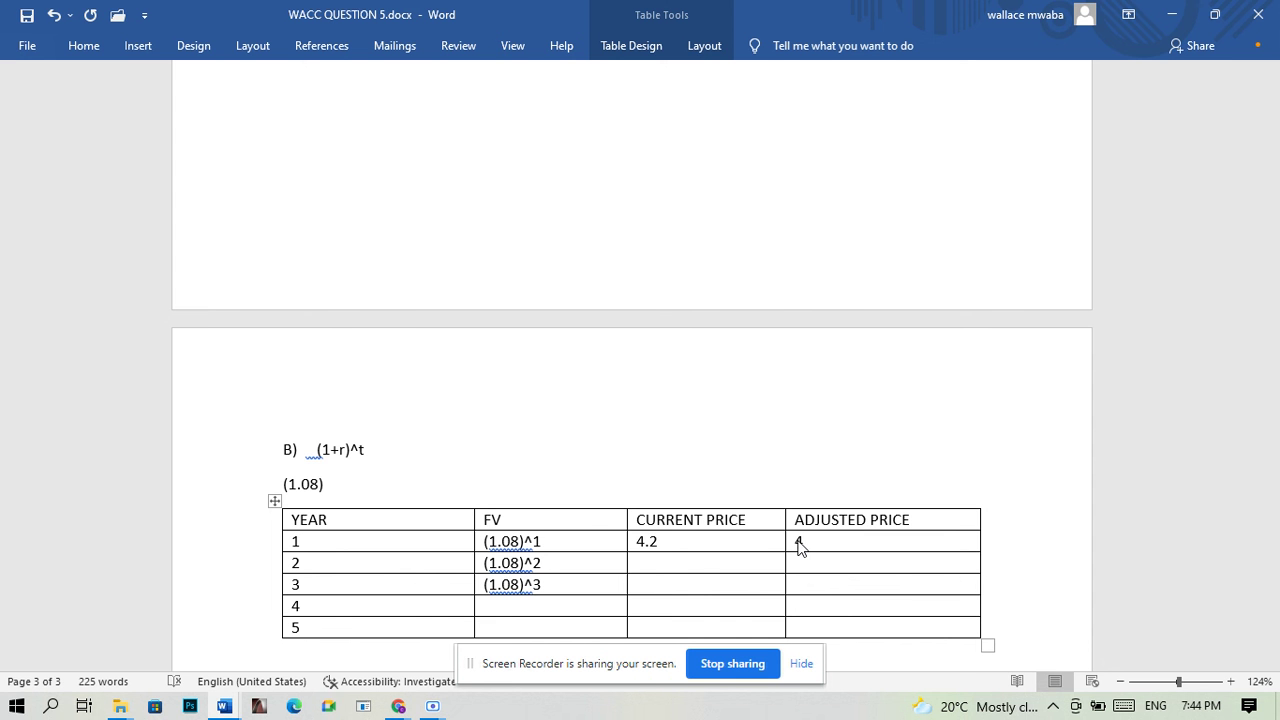
pyautogui.write('.5')
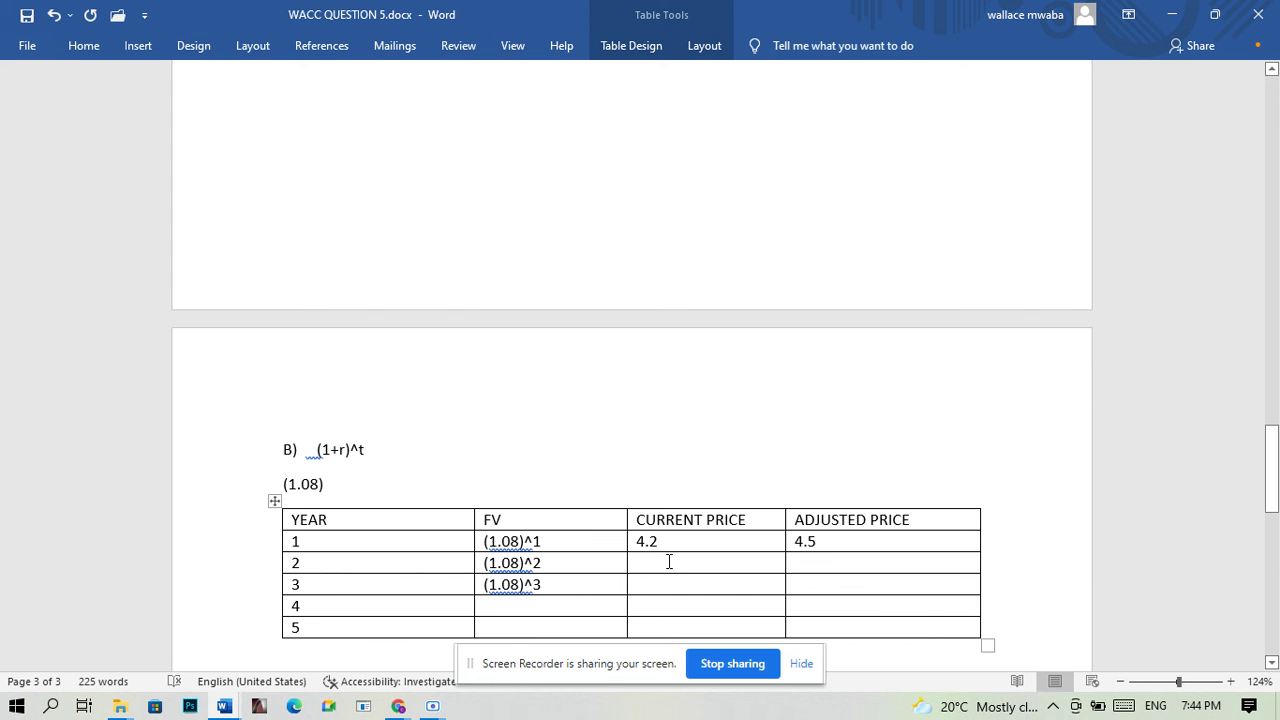
pyautogui.click(564, 563)
pyautogui.write('4')
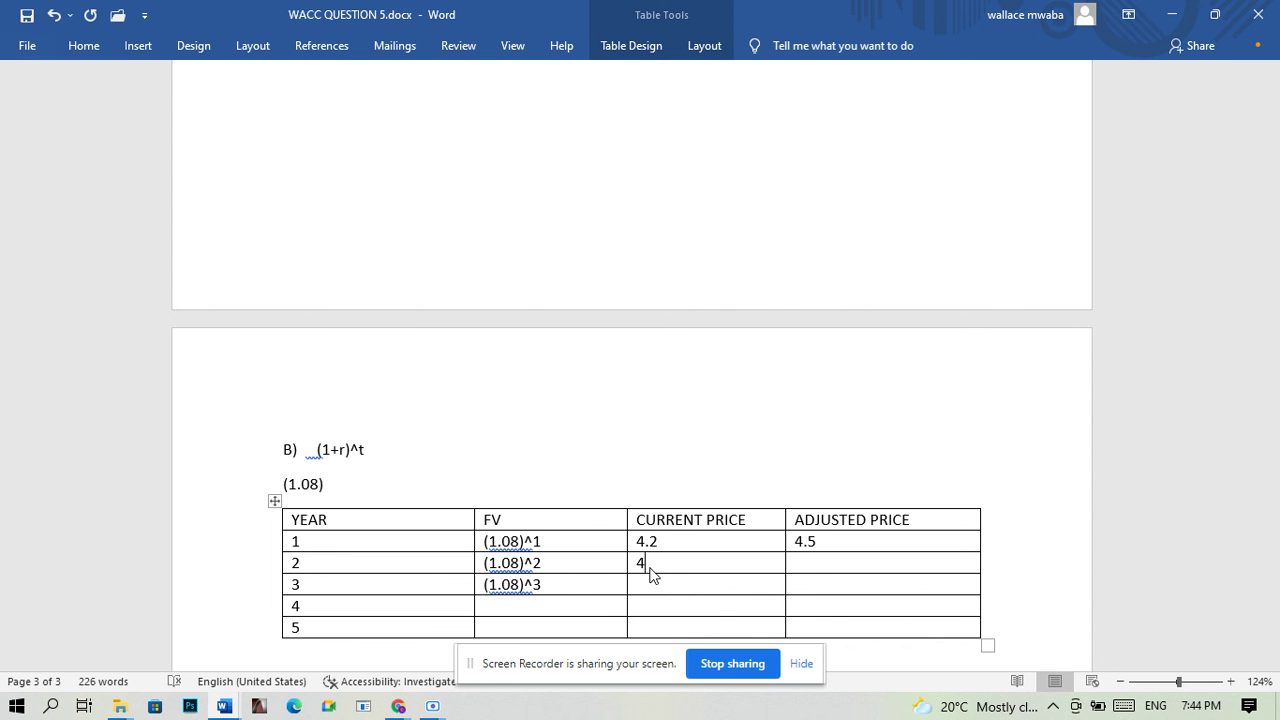
pyautogui.write('.2')
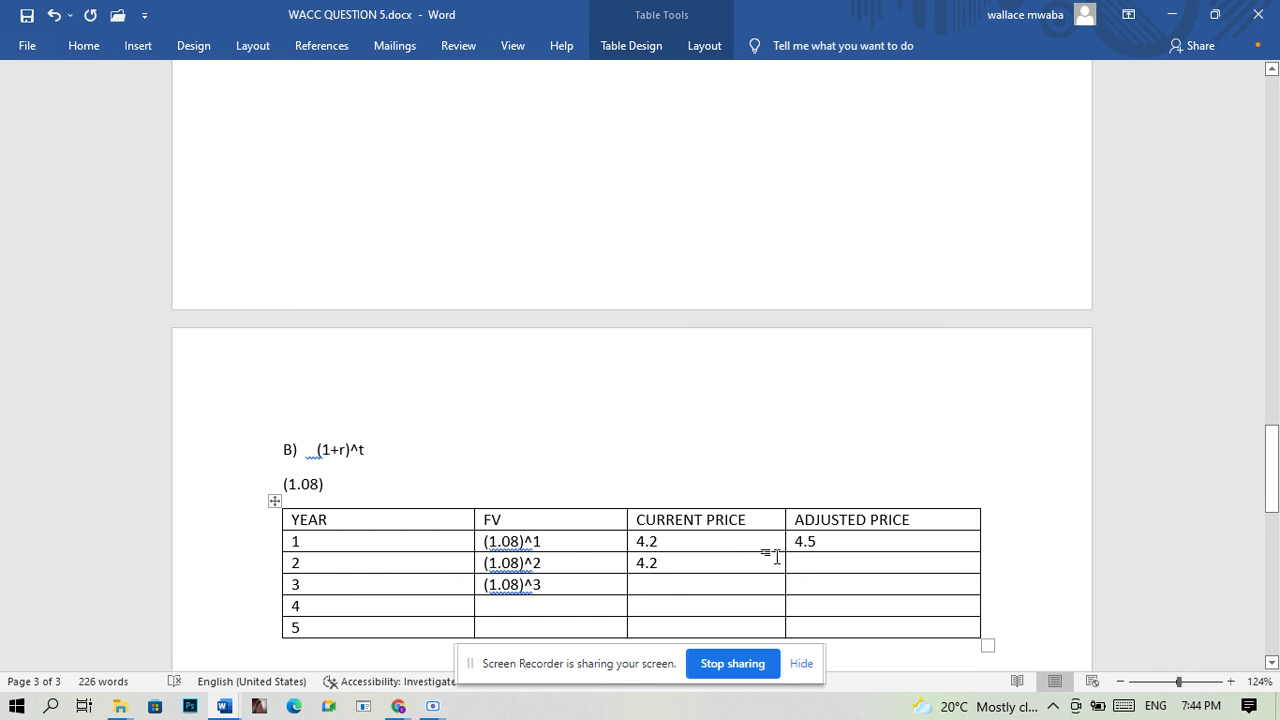
pyautogui.click(810, 563)
pyautogui.click(689, 566)
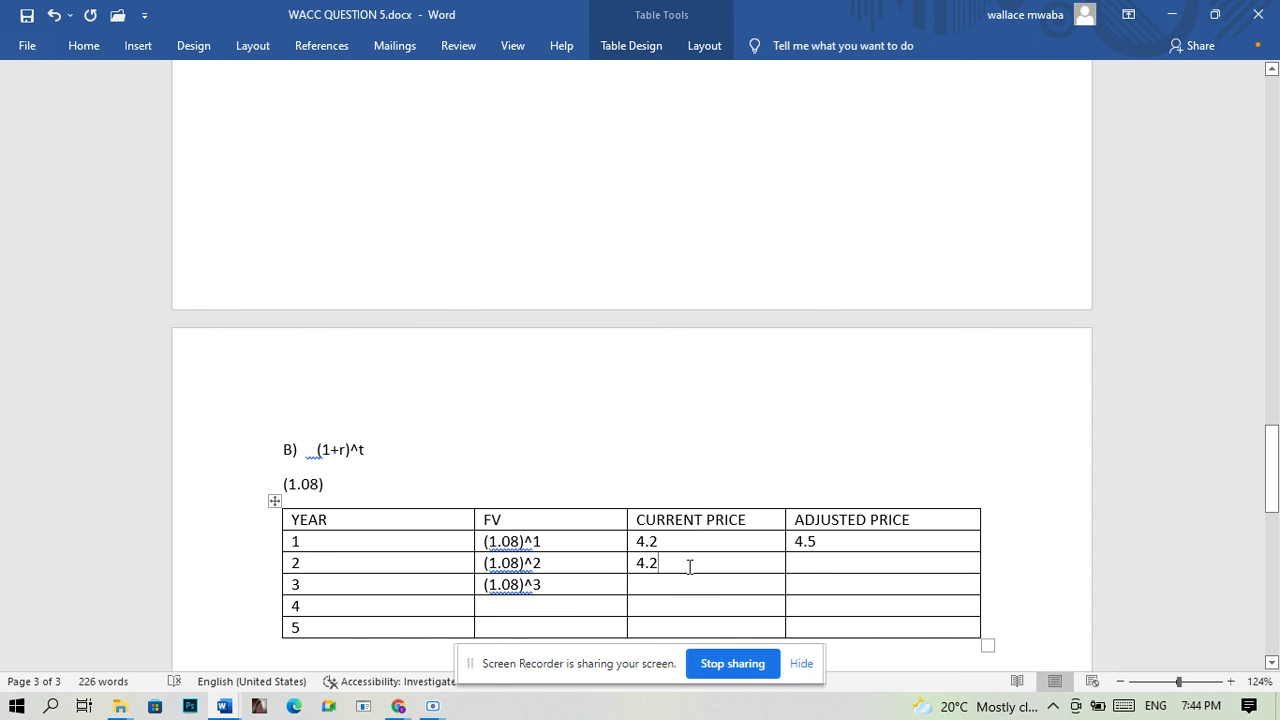
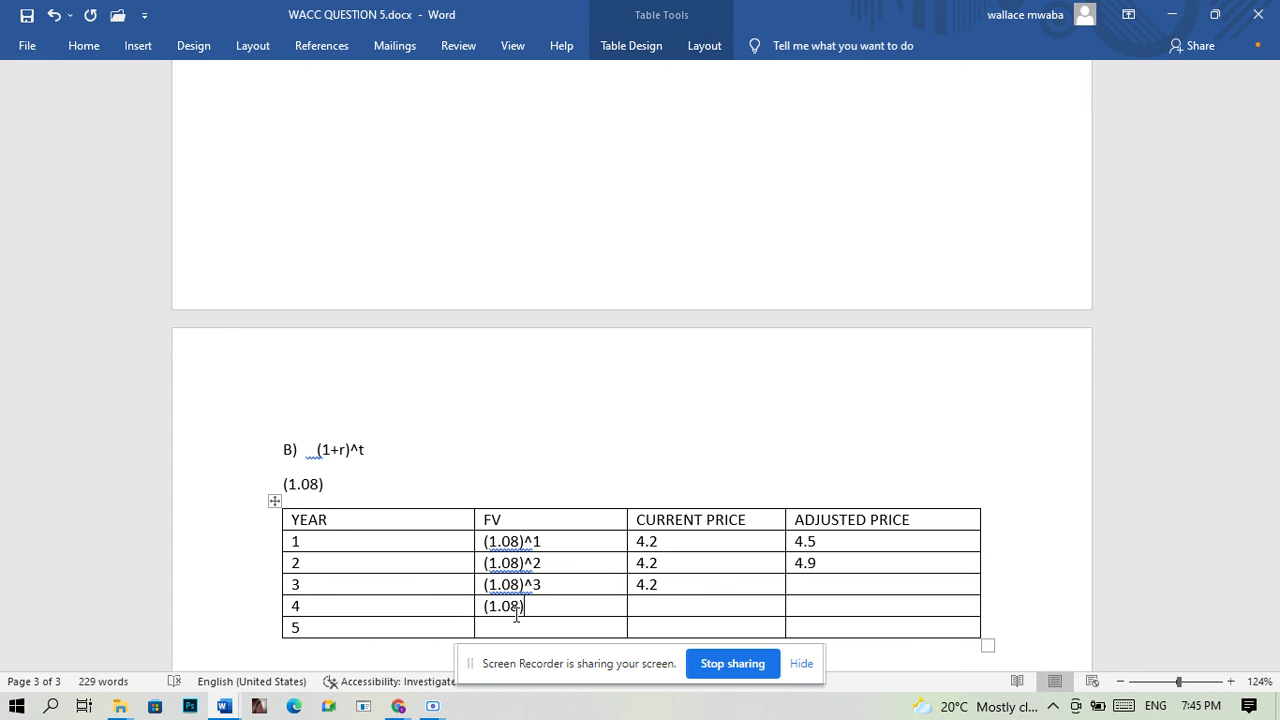
# Step: Complete the year 4 FV as (1.08)^4 and begin the year 5 FV with (1.0
pyautogui.write('^^')
pyautogui.press('BackSpace')
pyautogui.write('4')
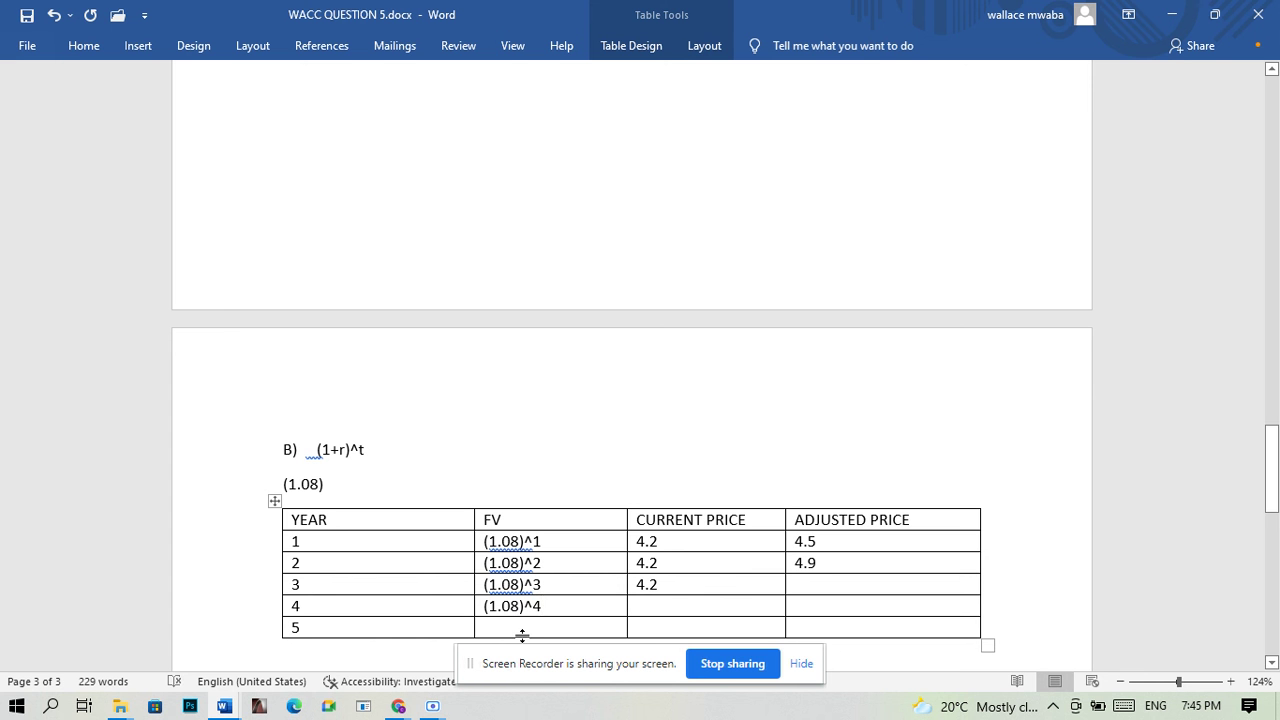
pyautogui.click(522, 626)
pyautogui.write('(1')
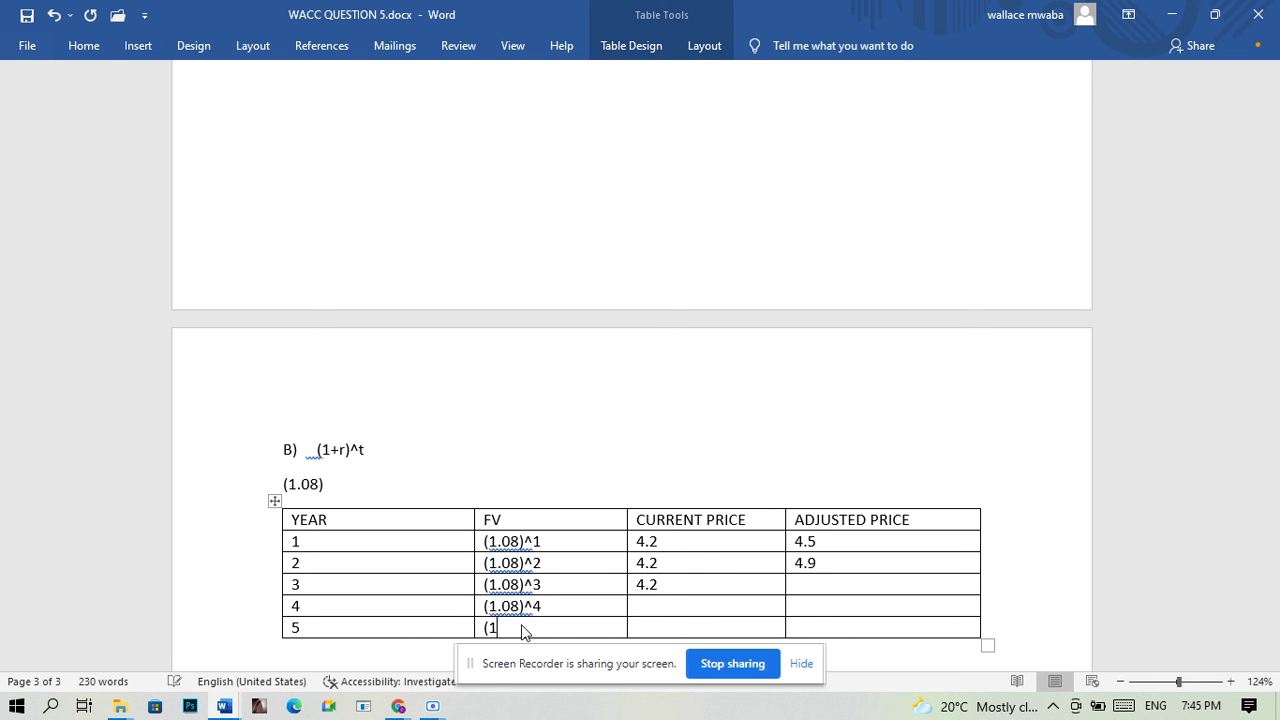
pyautogui.write('.0')
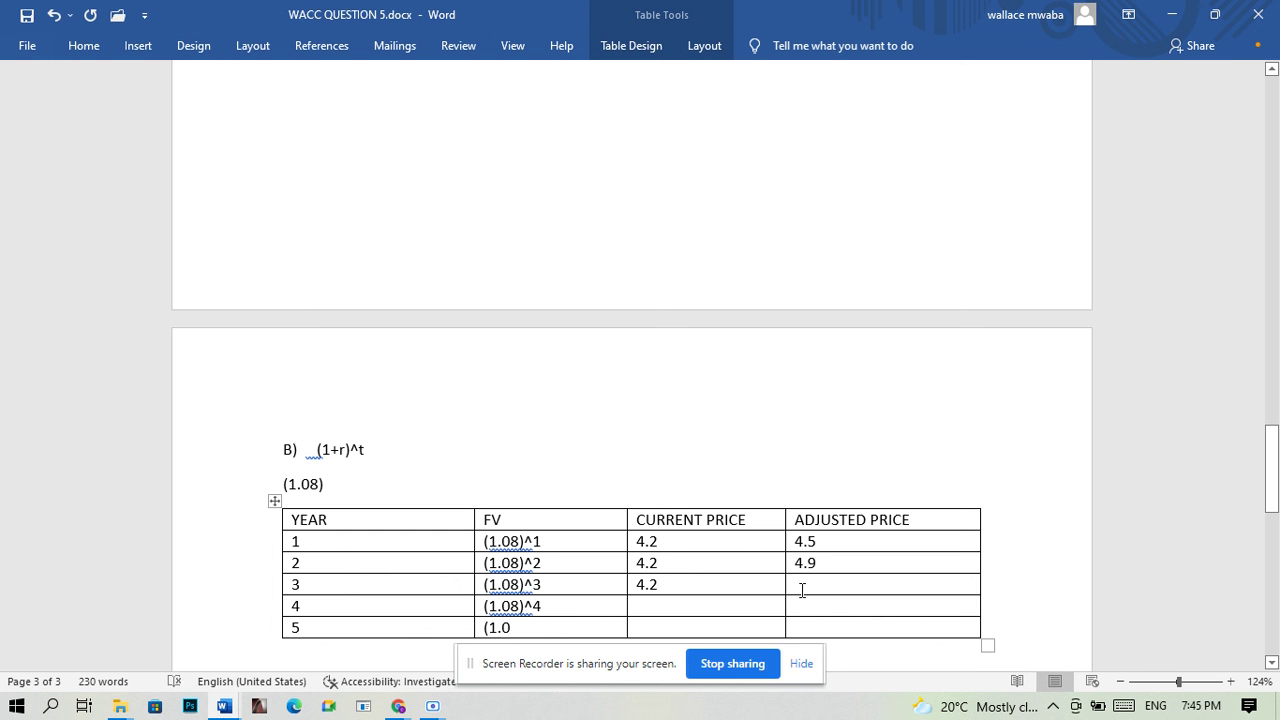
# Step: Enter 5.3 as the adjusted price for year 3 and 4.2 as the current price for year 4
pyautogui.write('5')
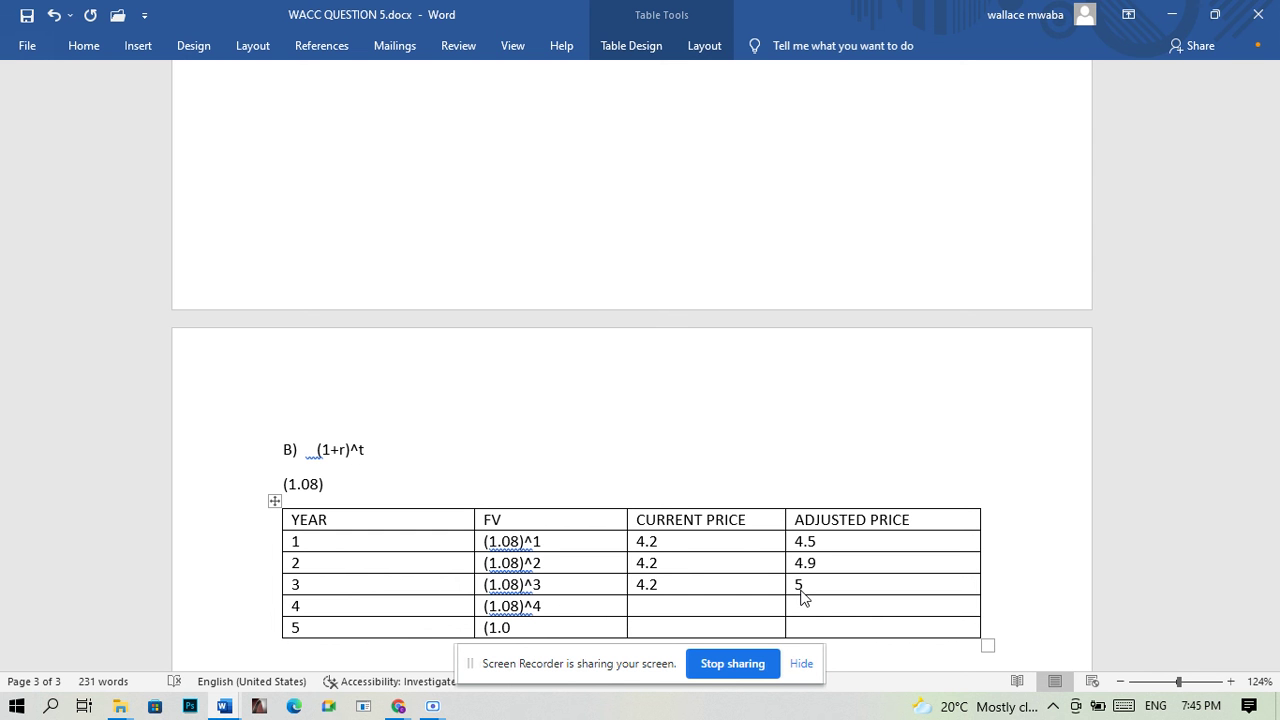
pyautogui.write('.3')
pyautogui.click(753, 604)
pyautogui.write('4.2')
# Step: Complete the FV for year 5 as (1.08)^5
pyautogui.click(523, 627)
pyautogui.write('8)^^')
pyautogui.press('BackSpace')
pyautogui.write('5')
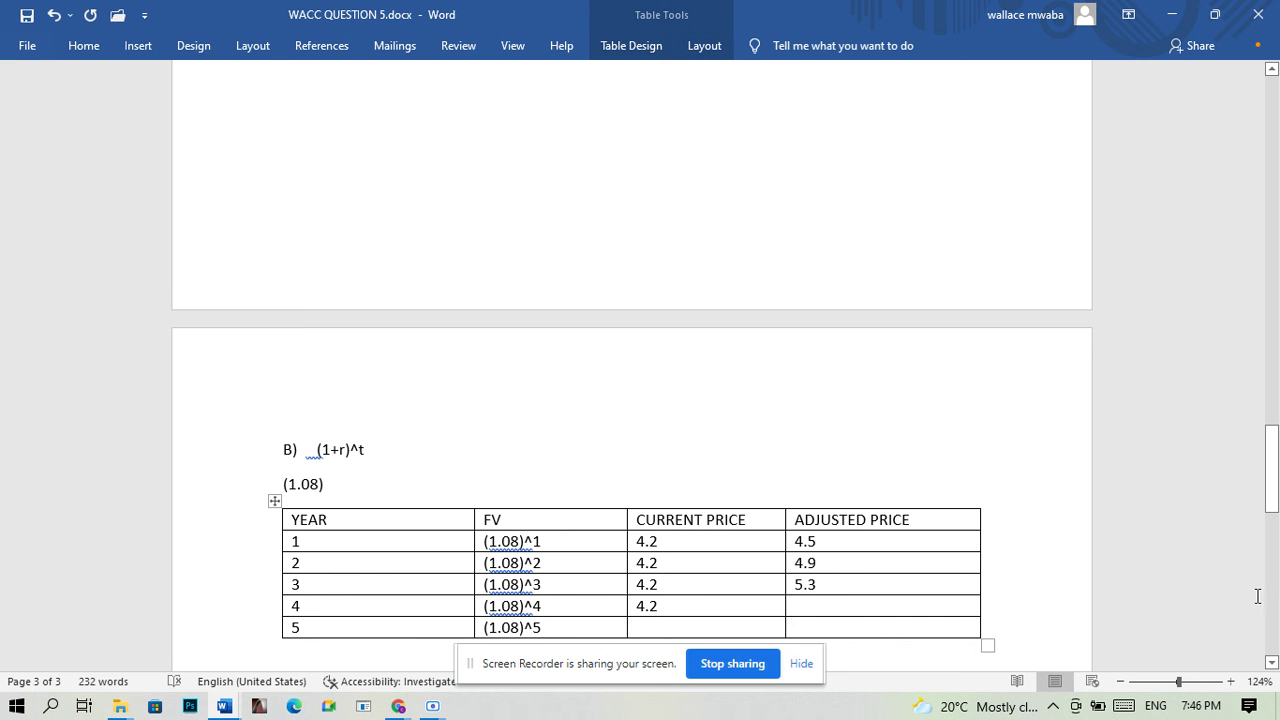
# Step: Enter 5.7 as the adjusted price for year 4
pyautogui.click(1272, 663)
pyautogui.click(1272, 663)
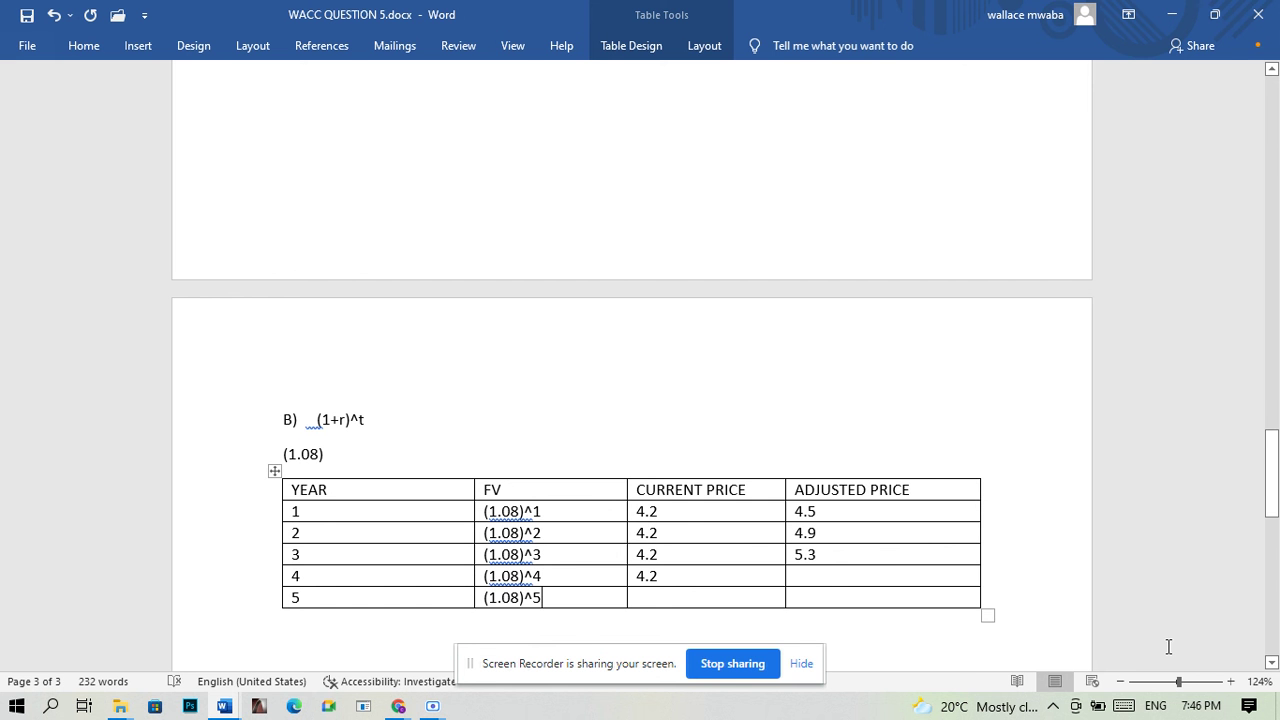
pyautogui.click(865, 577)
pyautogui.write('5.7')
pyautogui.press('BackSpace')
pyautogui.press('BackSpace')
pyautogui.write('.7')
# Step: Fill in year 5 with a current price of 4.2 and an adjusted price of 6.2
pyautogui.write('5')
pyautogui.press('BackSpace')
pyautogui.write('4.2')
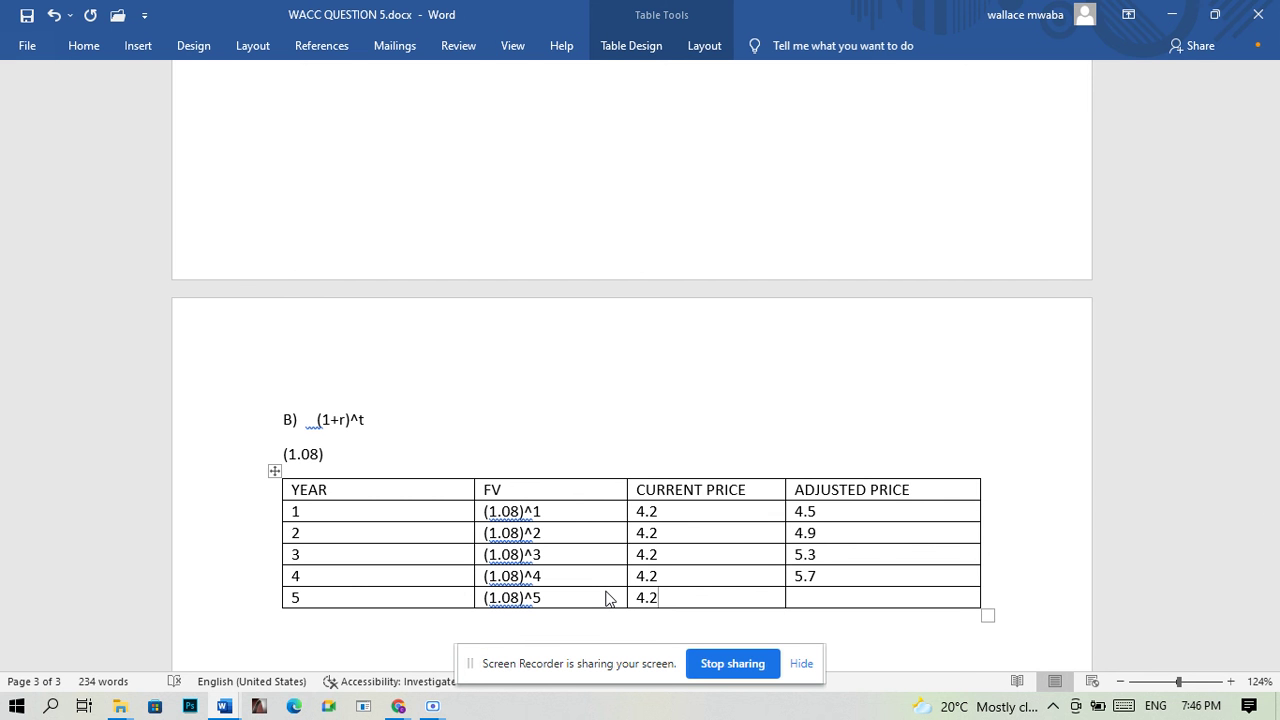
pyautogui.click(811, 596)
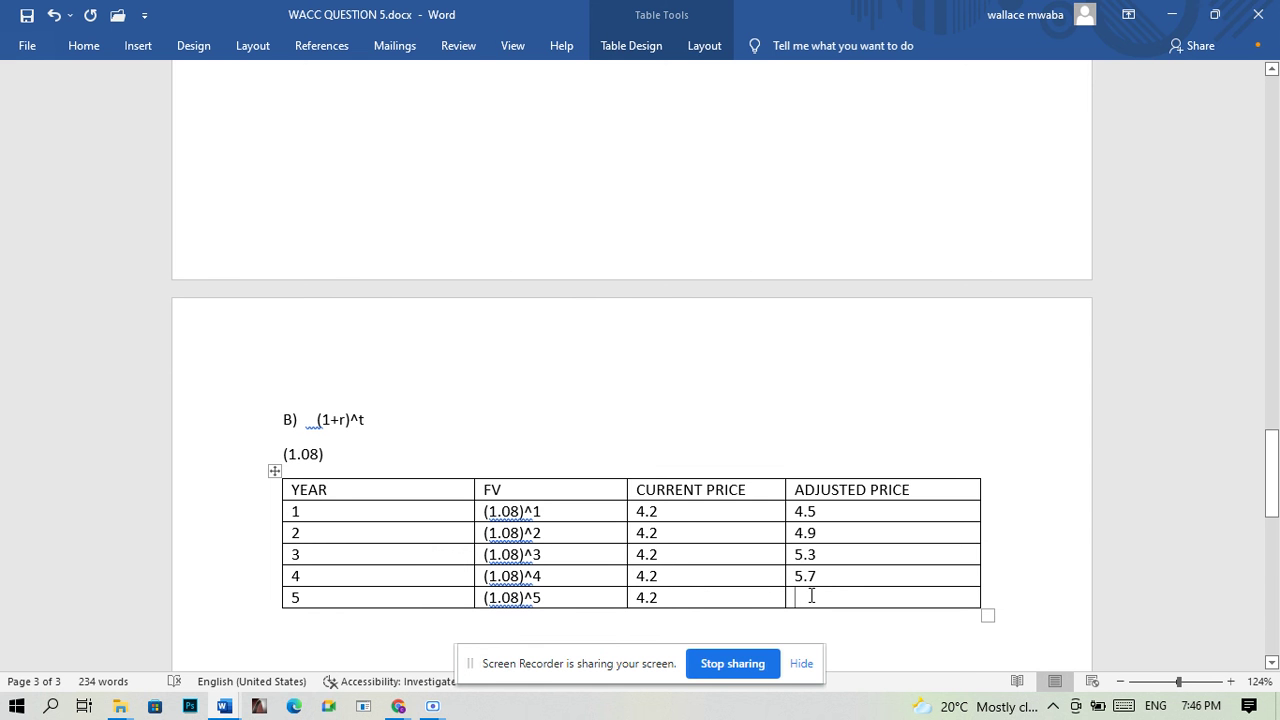
pyautogui.write('6.2')
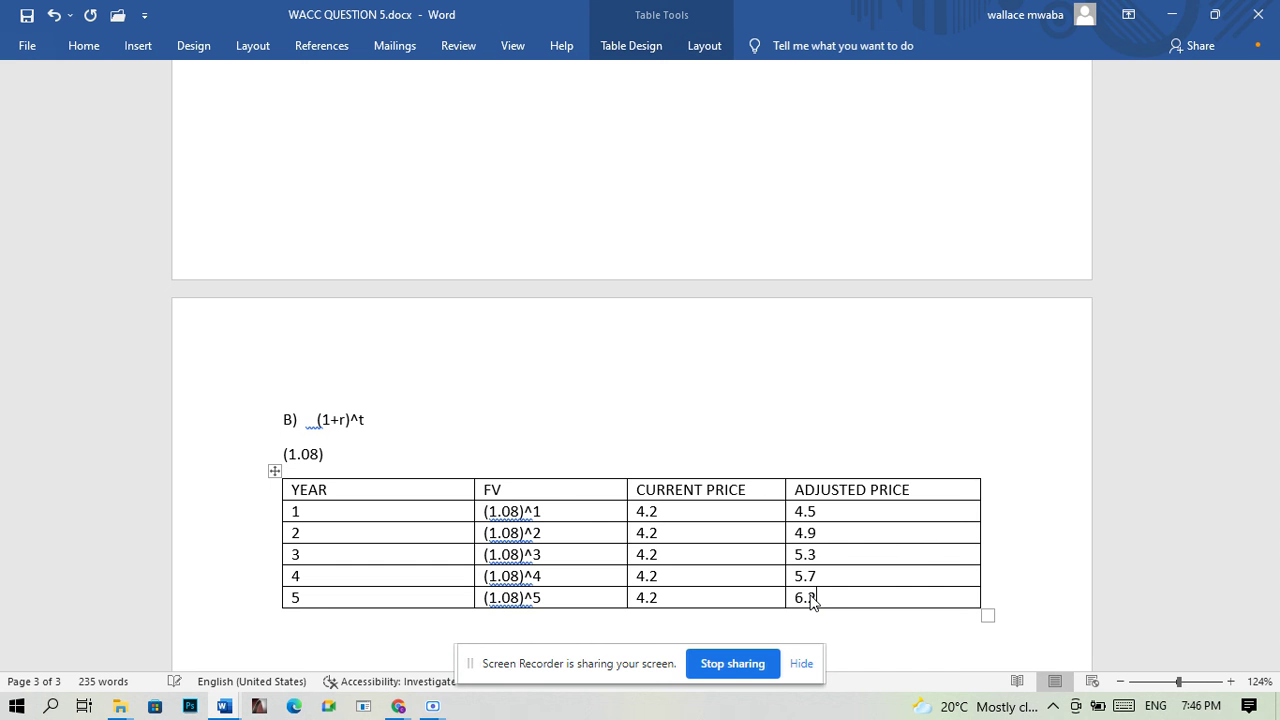
pyautogui.click(789, 497)
pyautogui.click(817, 437)
pyautogui.moveTo(806, 511); pyautogui.dragTo(833, 583)
pyautogui.click(843, 597)
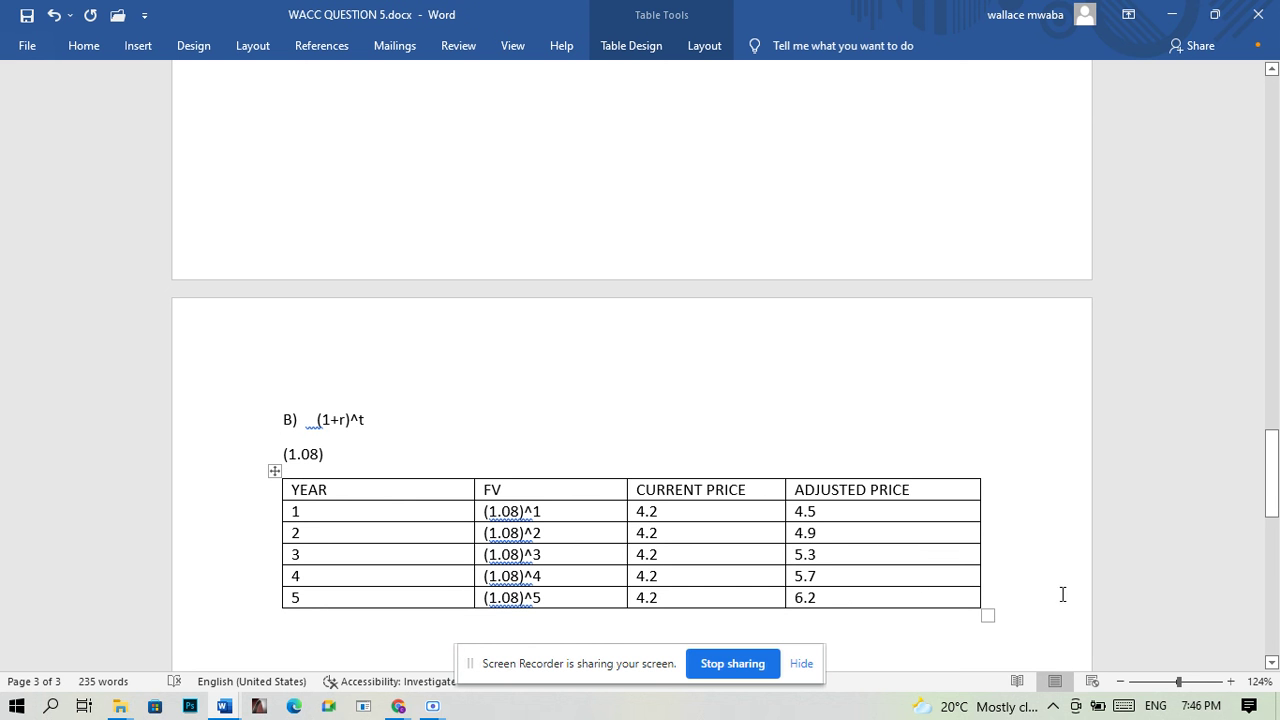
# Step: Add an empty row at the end of the adjusted price table
pyautogui.click(1271, 663)
pyautogui.scroll(-3, 1271, 663)
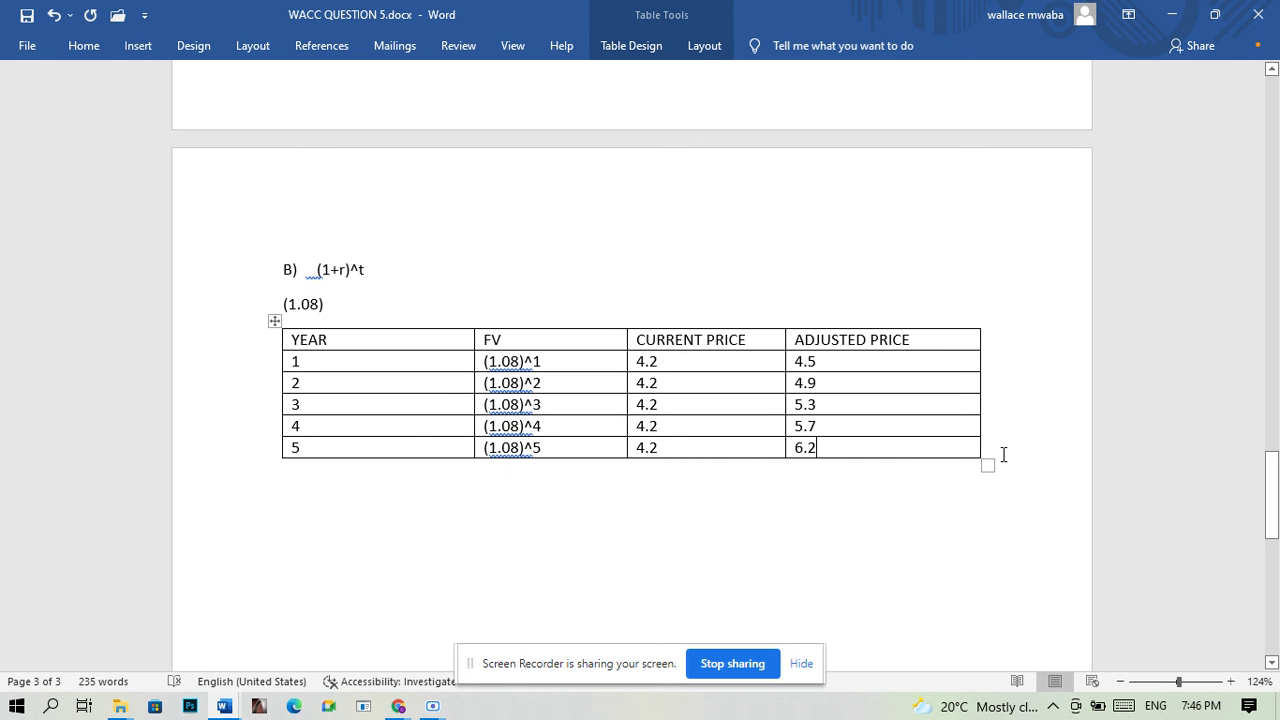
pyautogui.press('Tab')
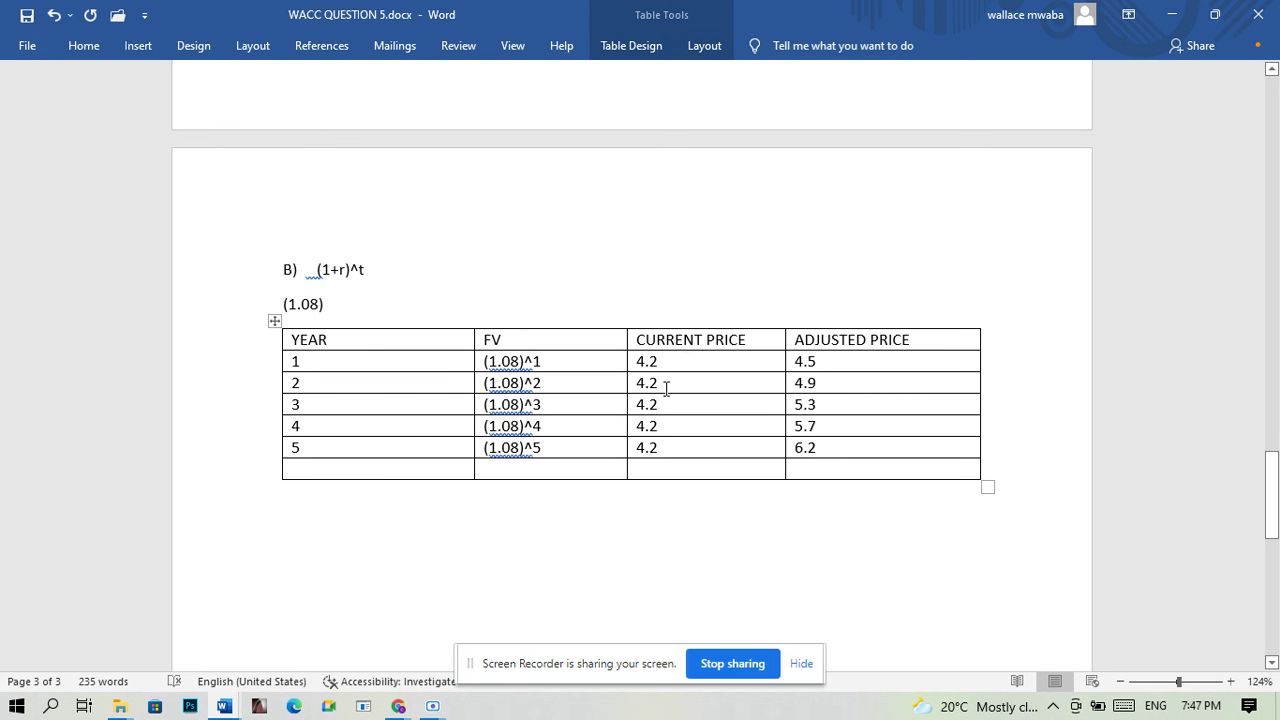
# Step: Insert a second table with five columns and six rows below the adjusted price table
pyautogui.press('Down')
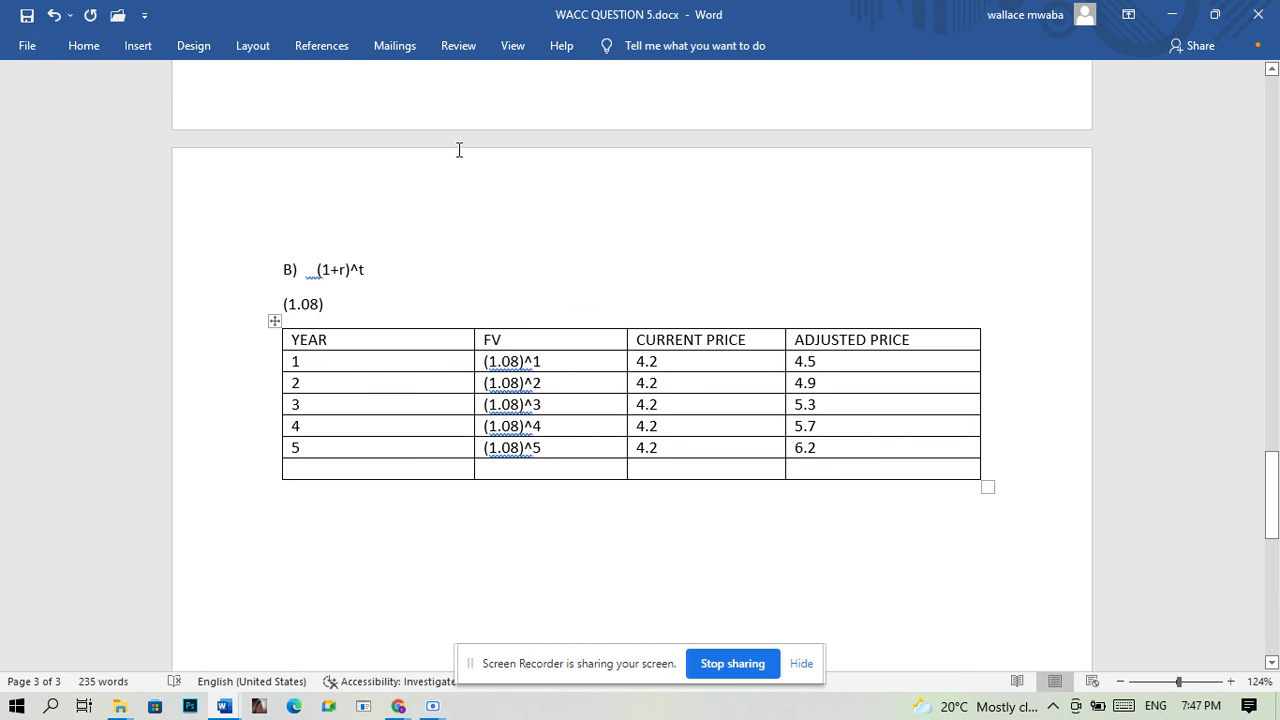
pyautogui.click(137, 46)
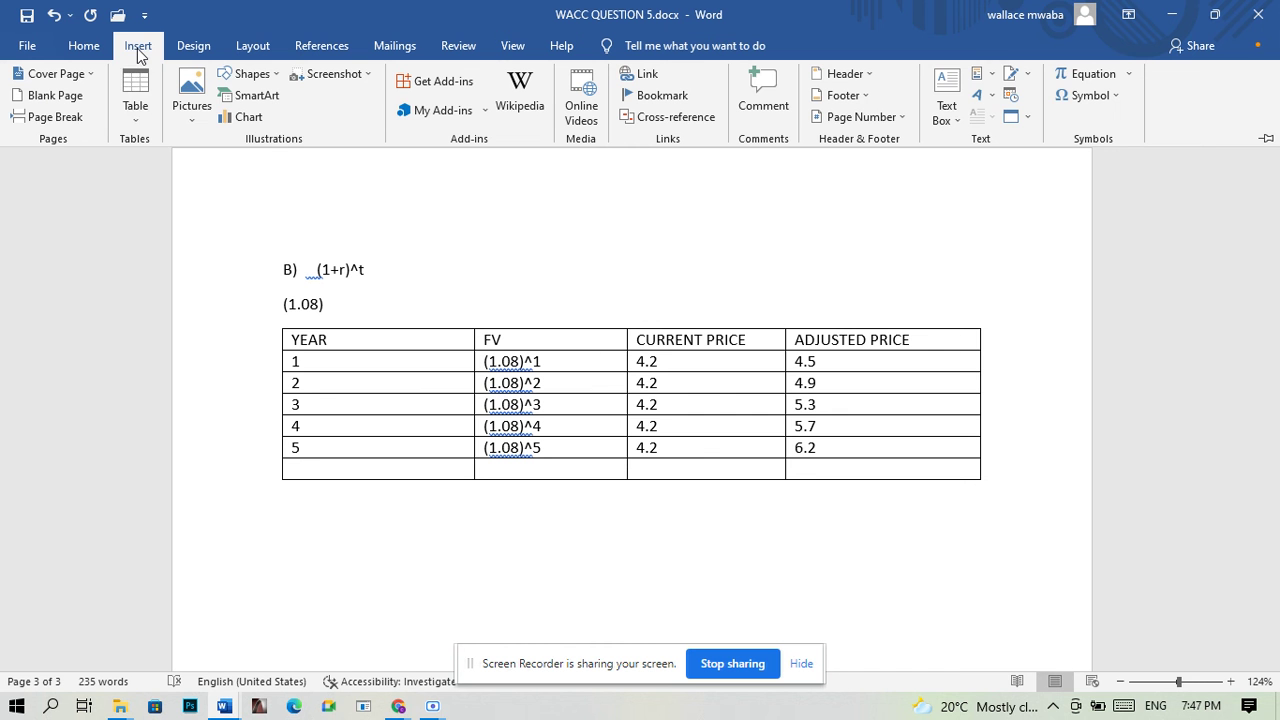
pyautogui.click(137, 88)
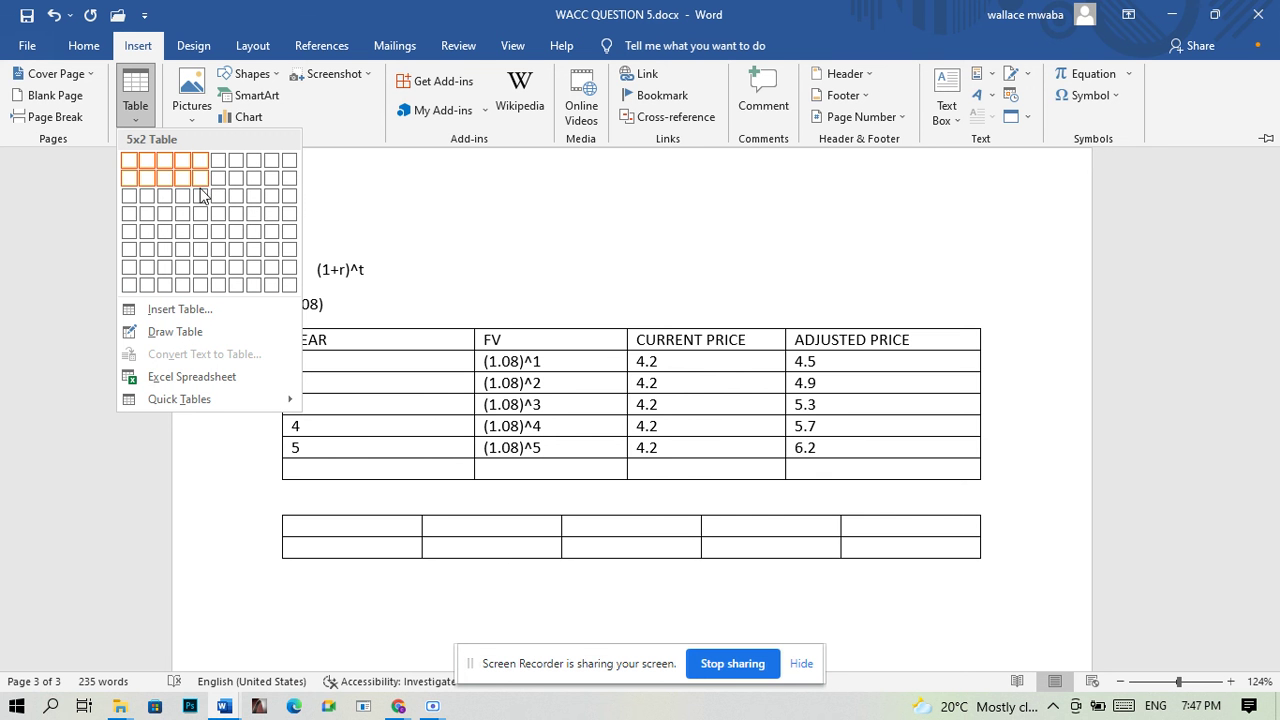
pyautogui.click(203, 263)
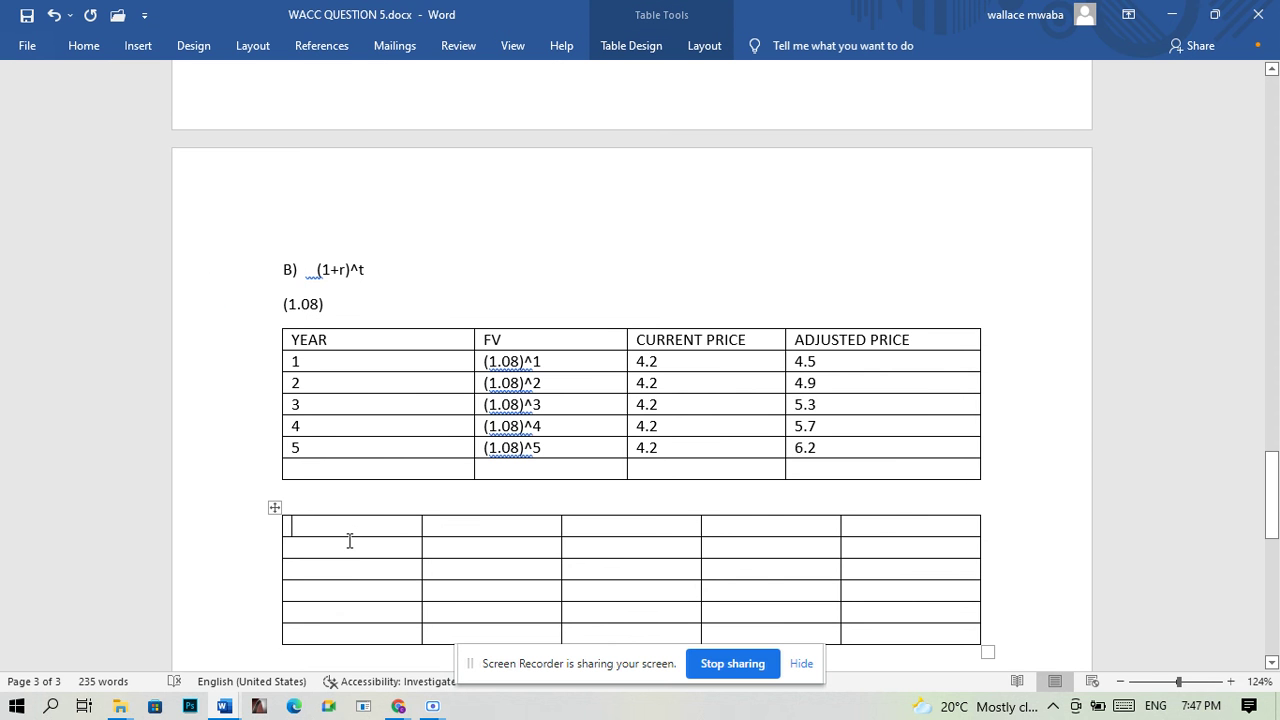
# Step: Head the first four columns of the new table YEAR, CASHFLOWS, DF@13% and PV
pyautogui.write('YEAR')
pyautogui.click(443, 530)
pyautogui.write('CAS')
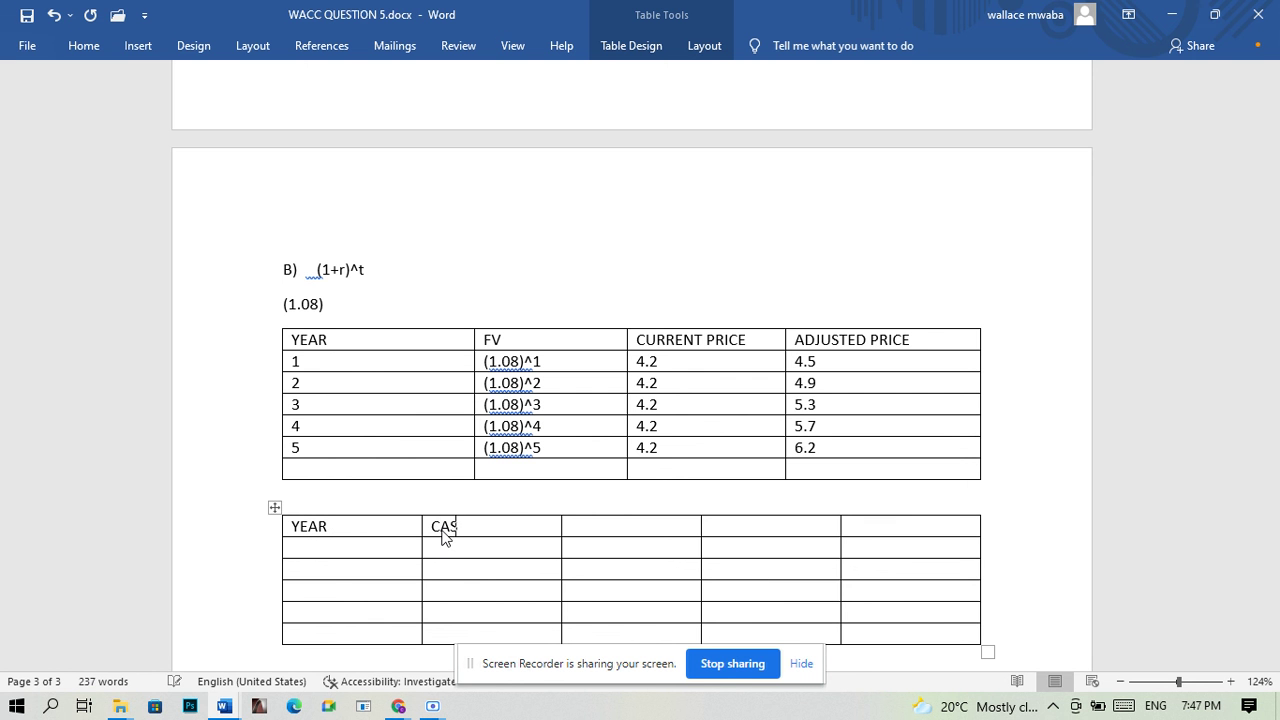
pyautogui.write('HFLOWS')
pyautogui.write('DF')
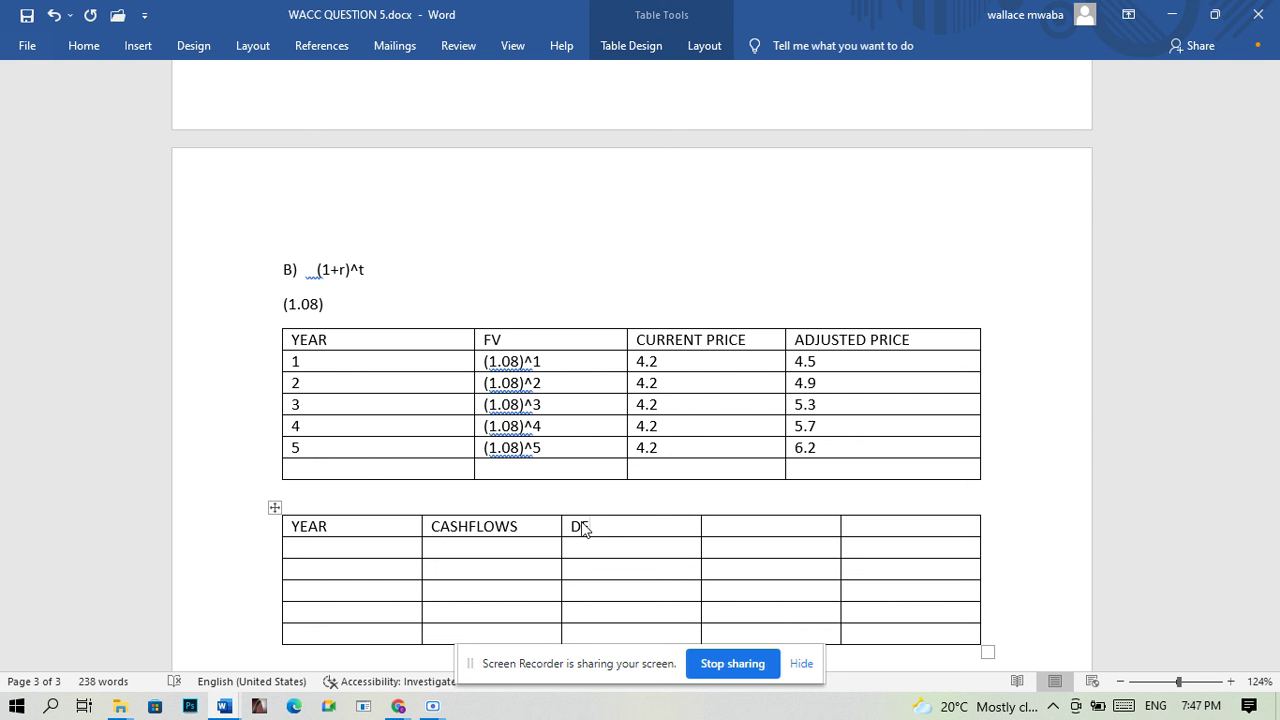
pyautogui.write('@12')
pyautogui.press('BackSpace')
pyautogui.write('3%')
pyautogui.click(726, 525)
pyautogui.write('PV')
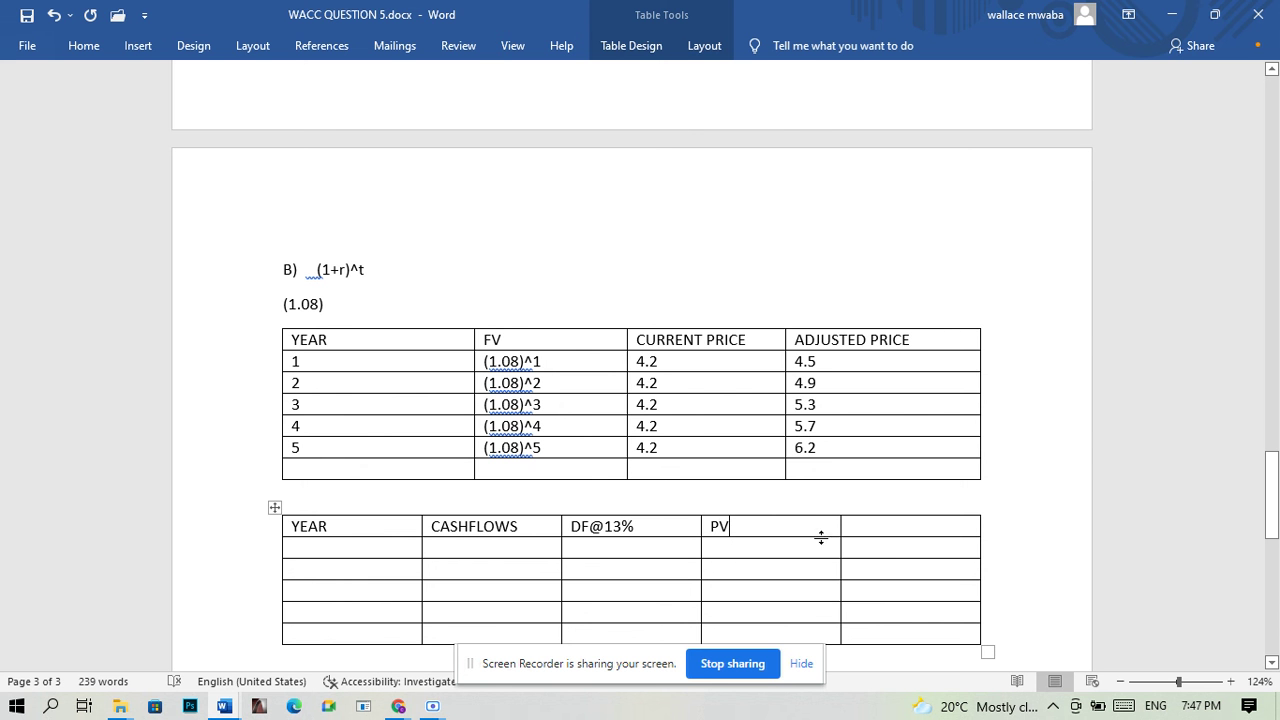
# Step: Enter 0 as the first year of the new table and look up the investment amount in Question 5 of the PDF in Chrome
pyautogui.click(369, 553)
pyautogui.write('0')
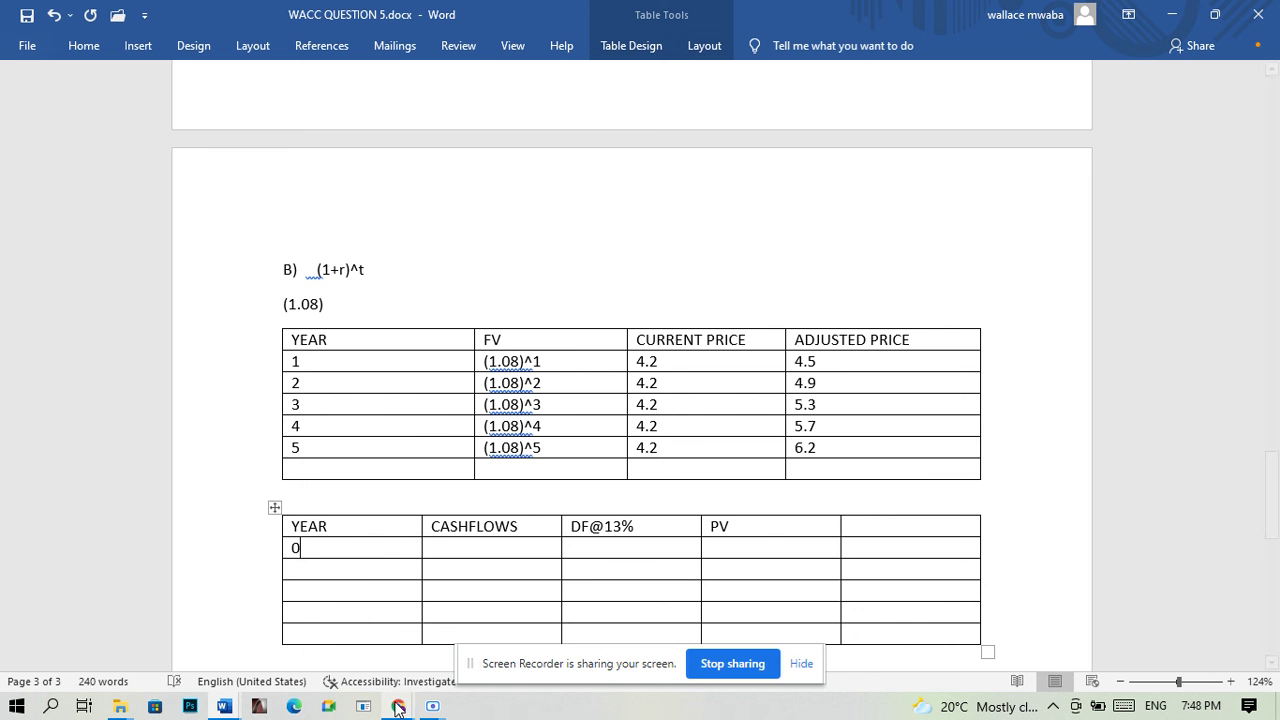
pyautogui.moveTo(400, 706)
pyautogui.click(283, 642)
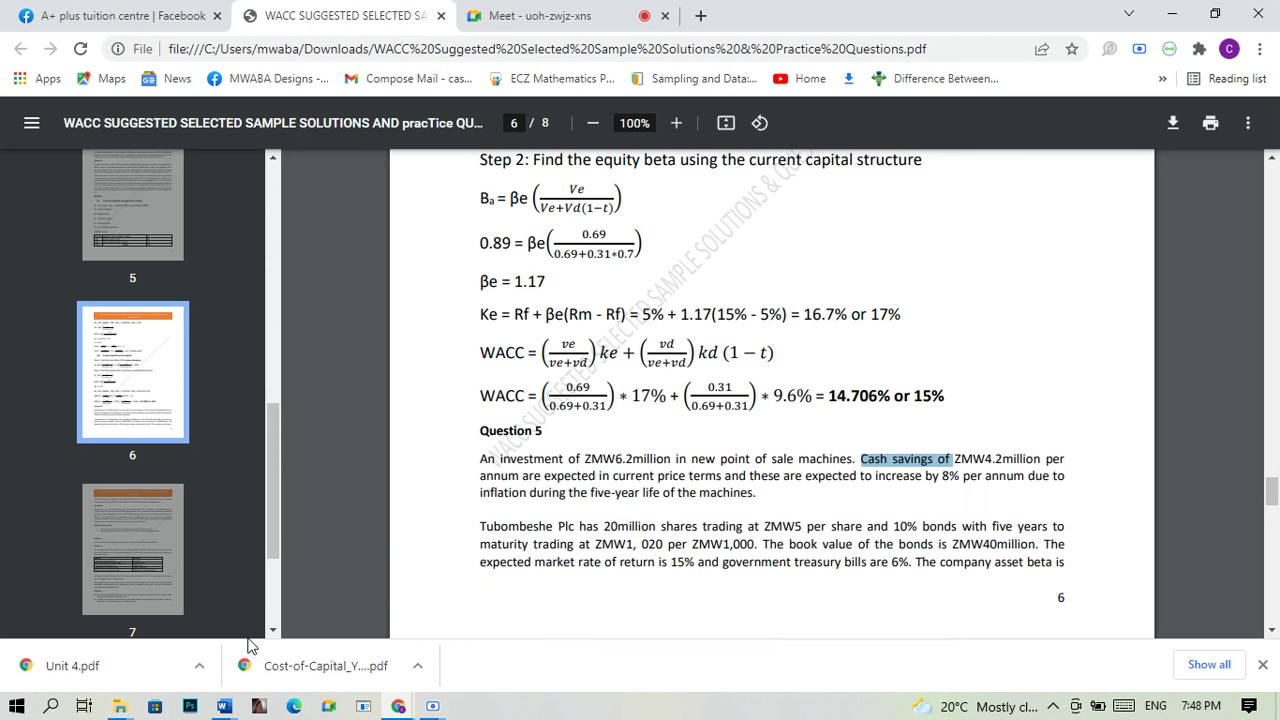
pyautogui.moveTo(592, 458); pyautogui.dragTo(671, 461)
pyautogui.moveTo(223, 706)
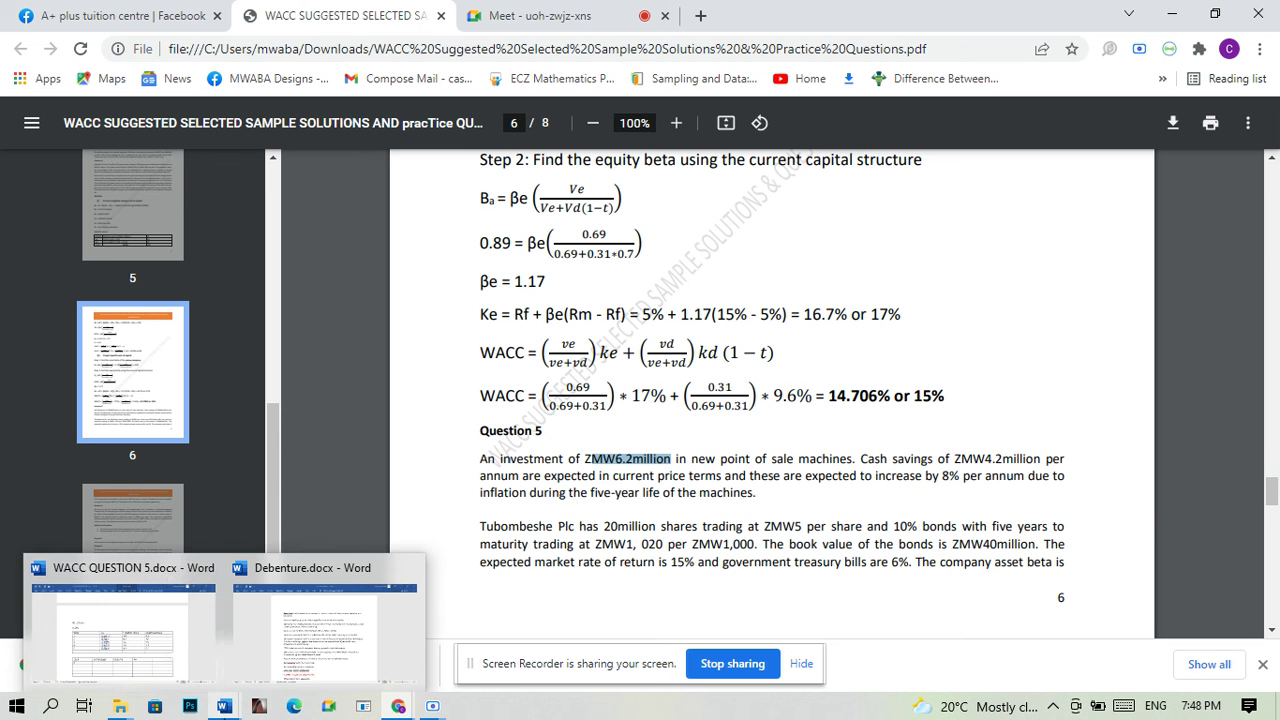
# Step: Return to WACC QUESTION 5.docx in Word and enter (6.2) as the cashflow for year 0
pyautogui.click(200, 568)
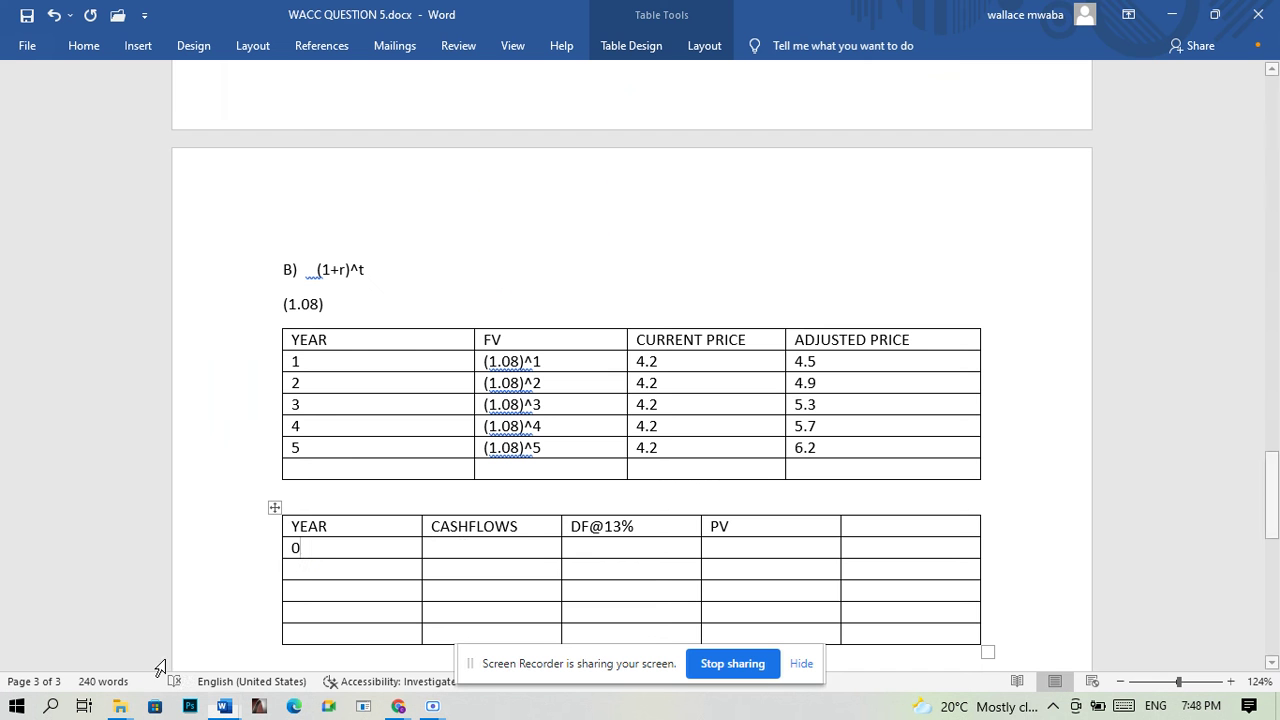
pyautogui.click(462, 547)
pyautogui.write('5')
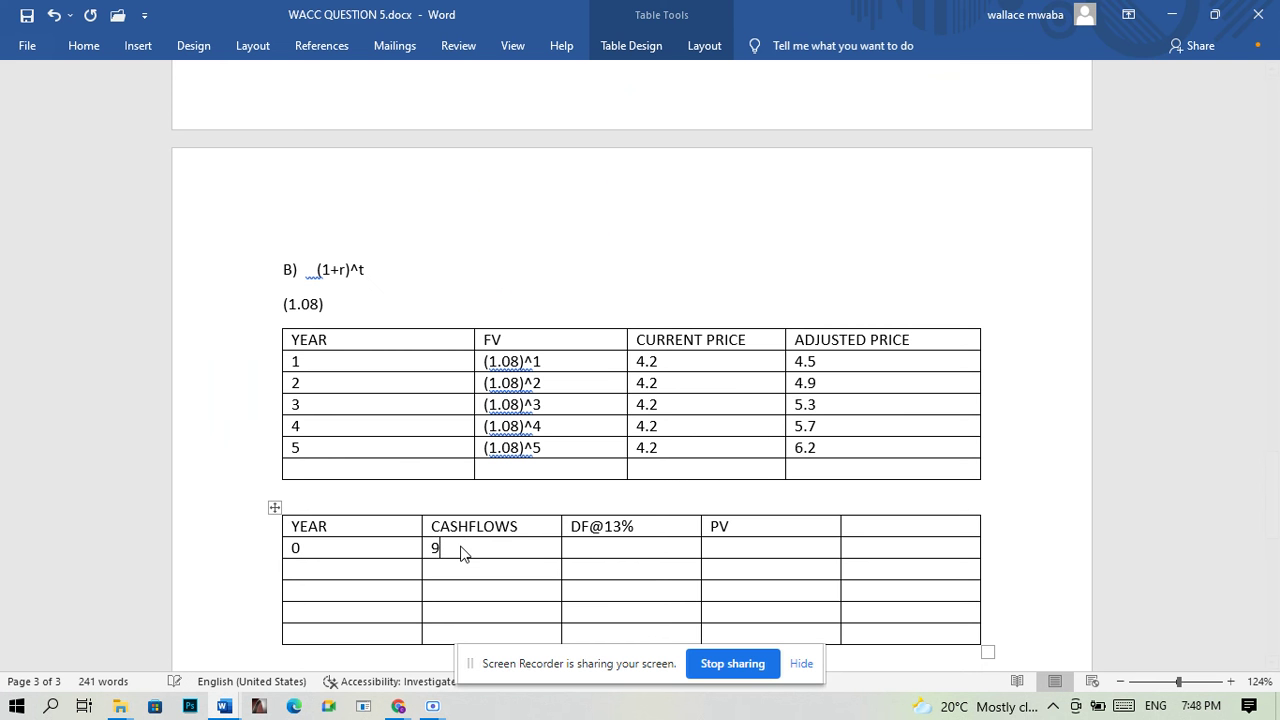
pyautogui.press('BackSpace')
pyautogui.write('(6.2)')
# Step: Add year 1 with a cashflow of 4.5 and enter 2 in the YEAR cell of the row below
pyautogui.click(333, 566)
pyautogui.write('1')
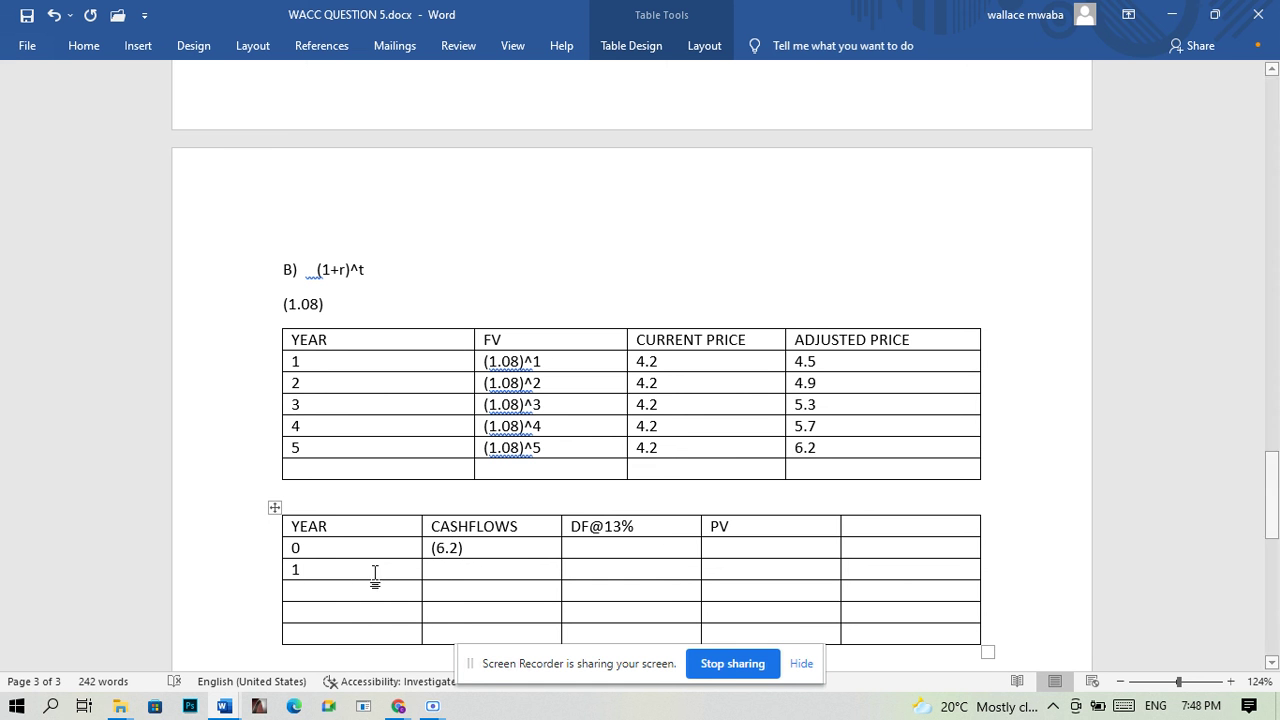
pyautogui.click(444, 572)
pyautogui.write('4')
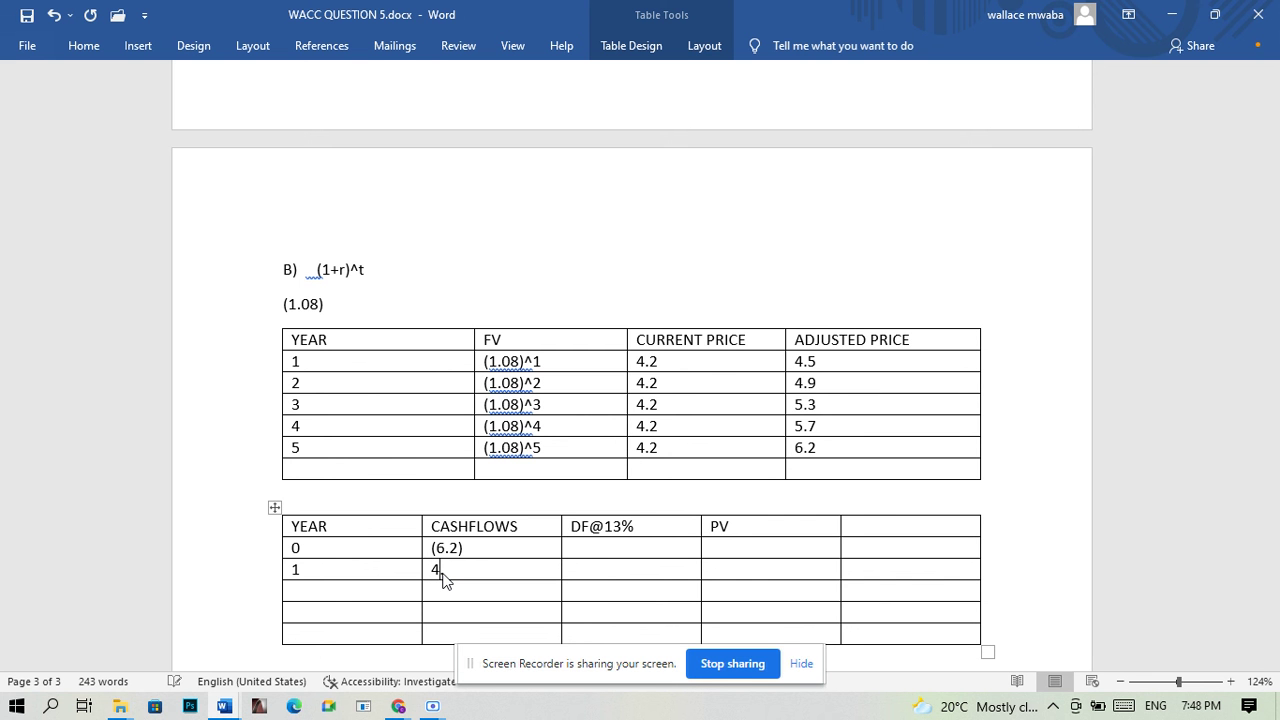
pyautogui.write('.5')
pyautogui.click(341, 585)
pyautogui.write('2')
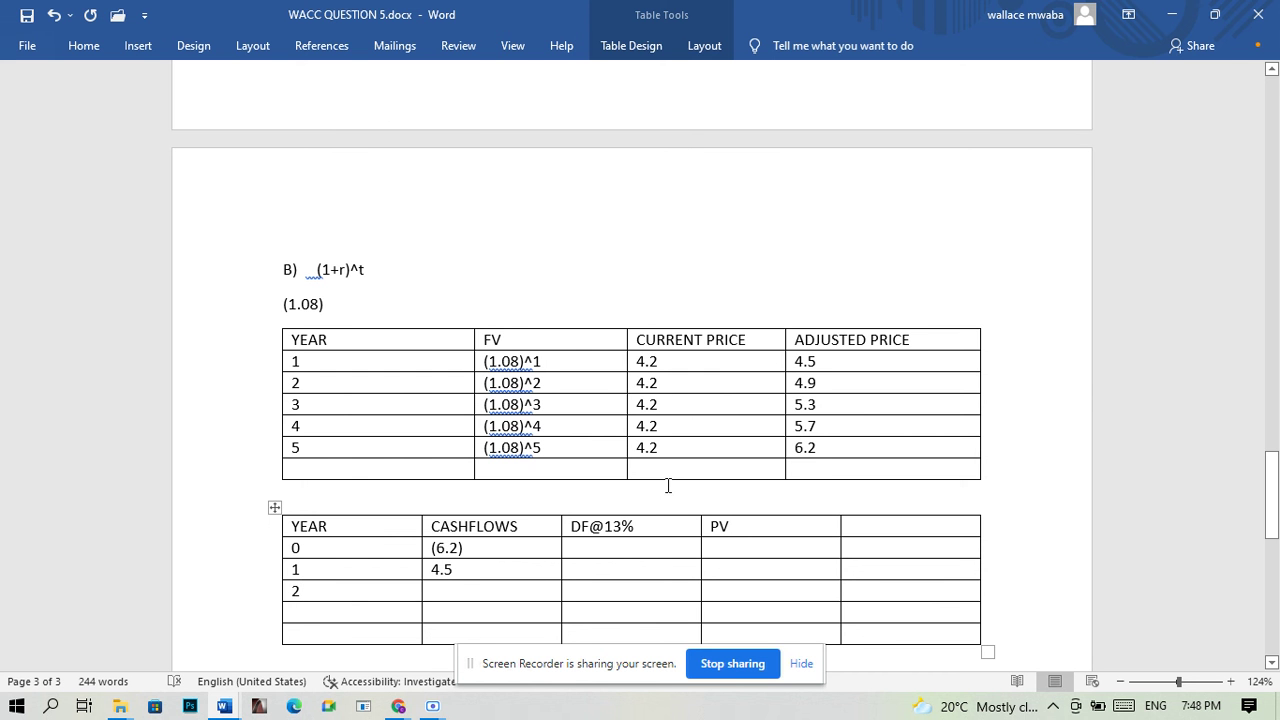
# Step: Enter 4.9 as the year 2 cashflow and add year 3 with a cashflow of 5.3 in the lower table
pyautogui.click(499, 592)
pyautogui.write('4.9')
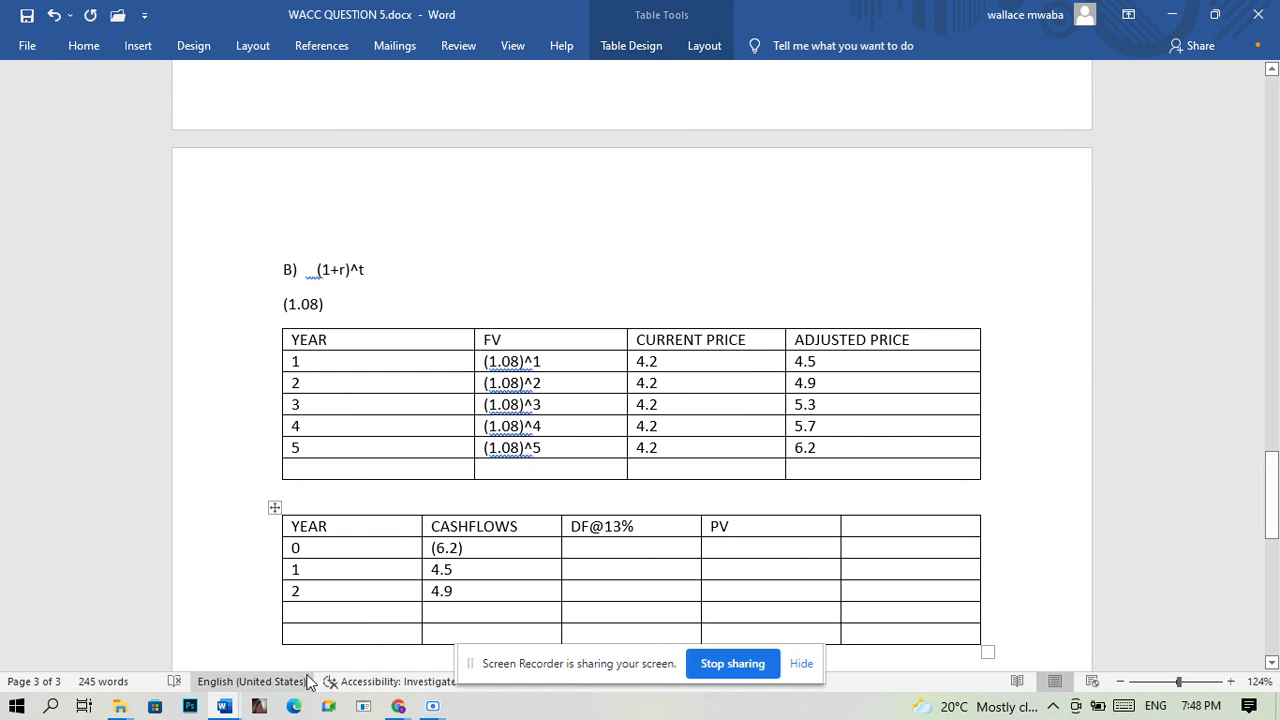
pyautogui.click(343, 611)
pyautogui.write('3')
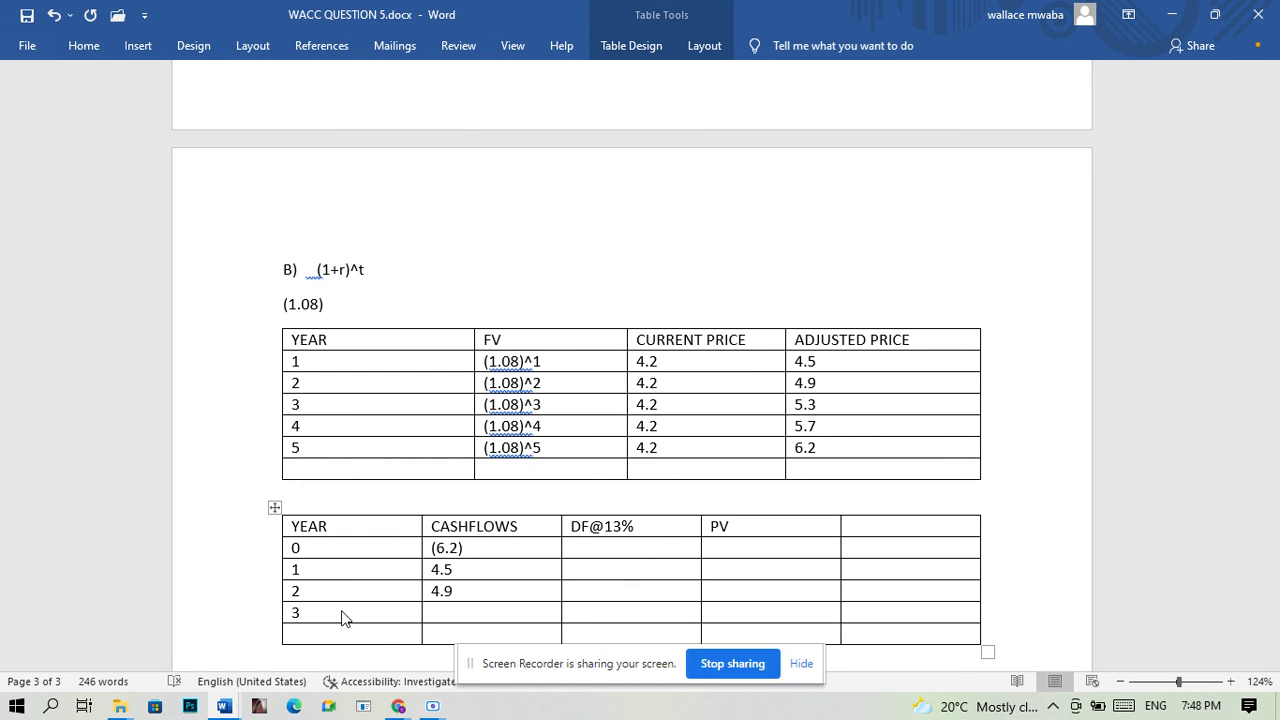
pyautogui.click(443, 608)
pyautogui.write('5')
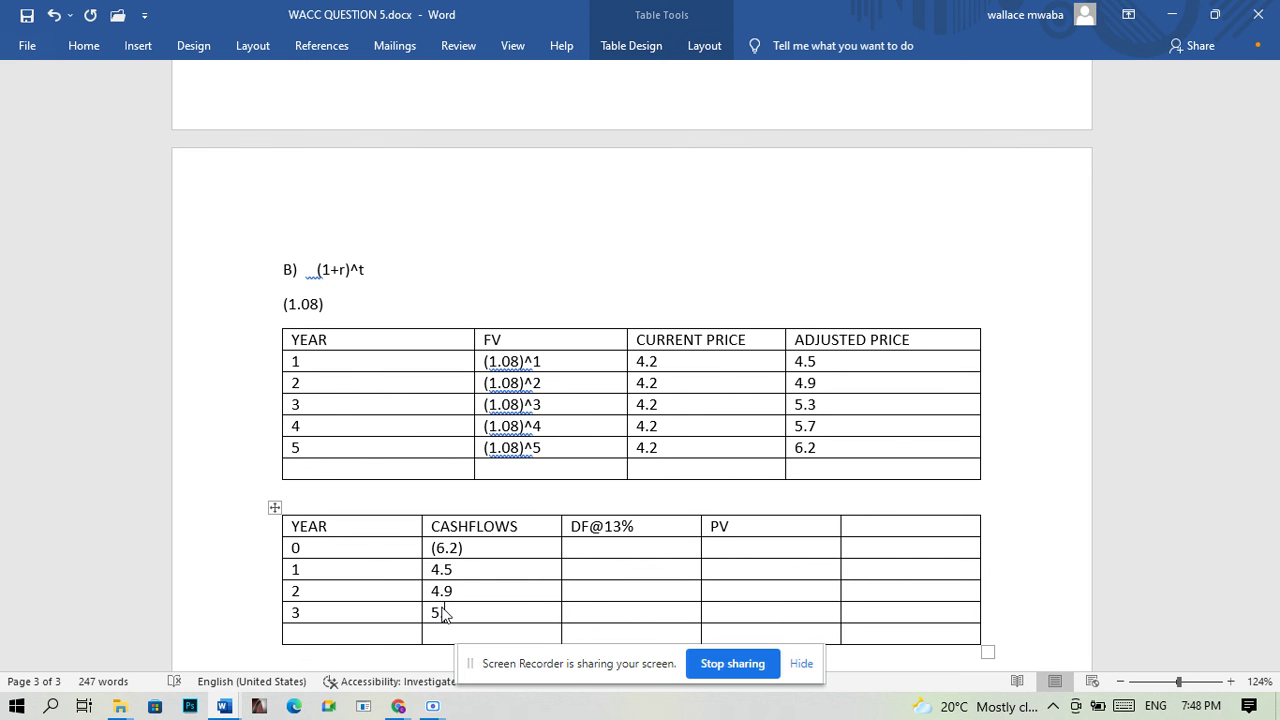
pyautogui.write('.3')
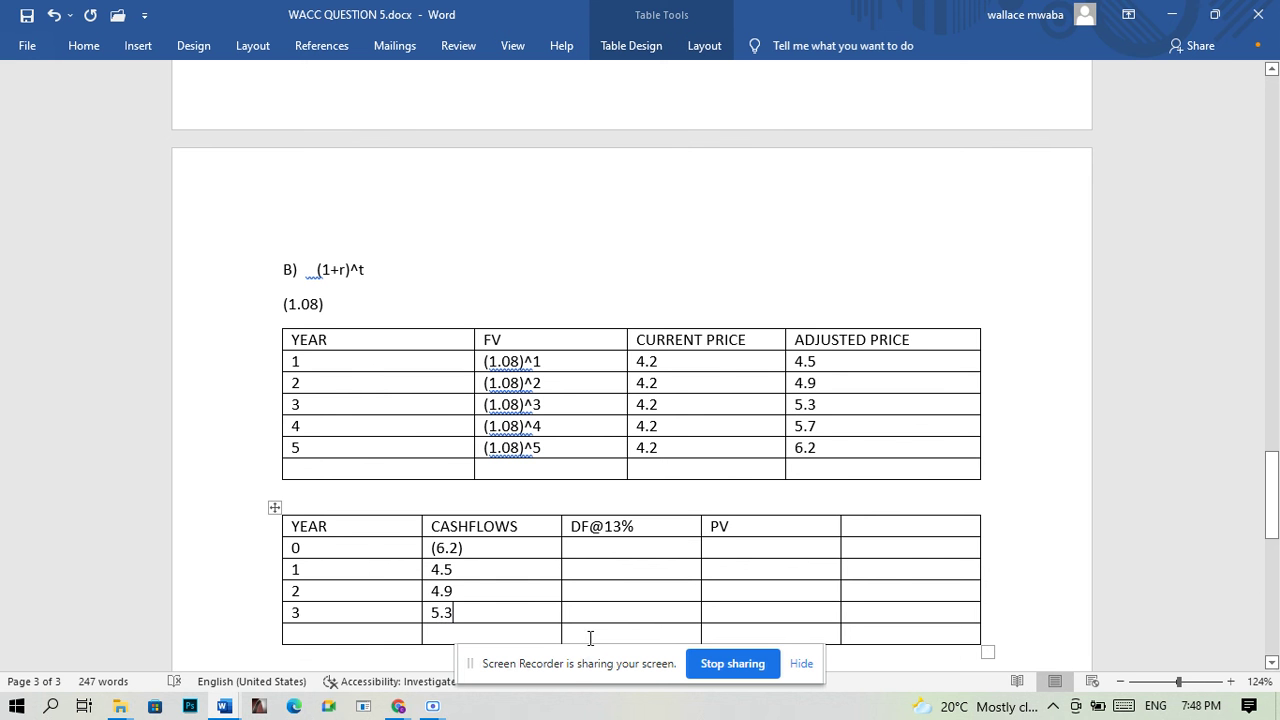
# Step: Add year 4 with a cashflow of 5.7 in the last row of the lower table
pyautogui.click(1272, 665)
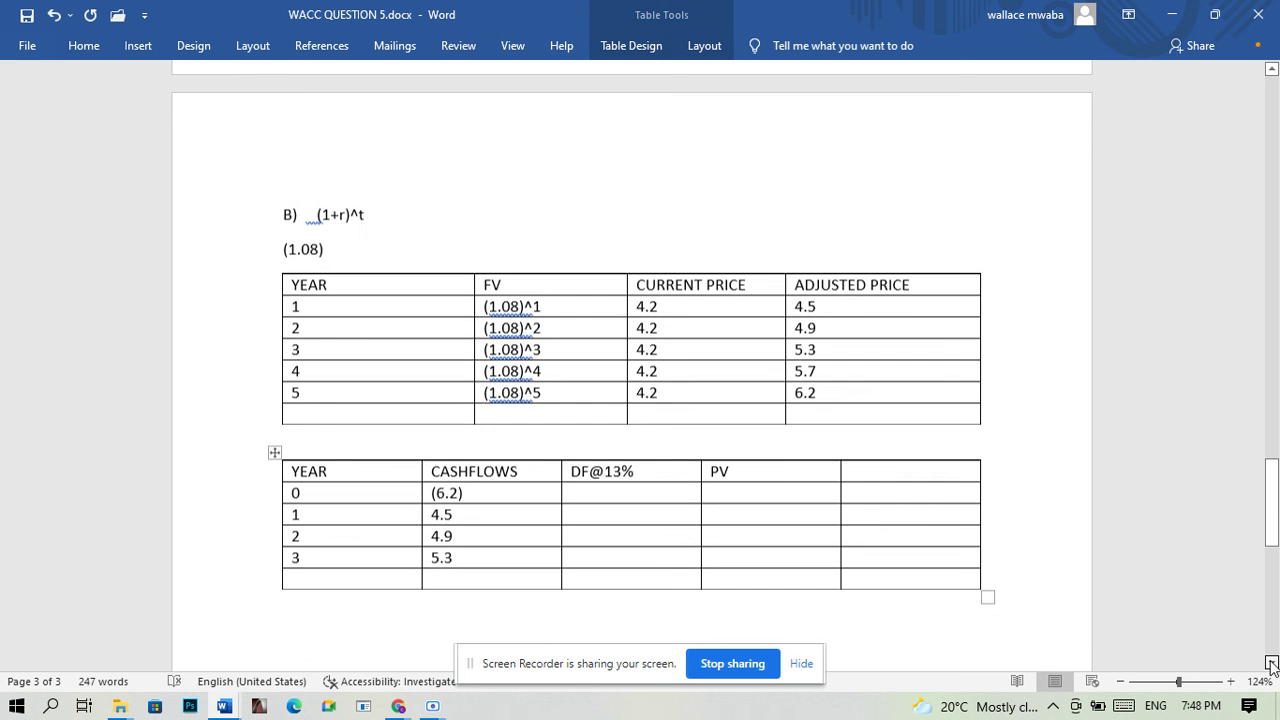
pyautogui.click(364, 557)
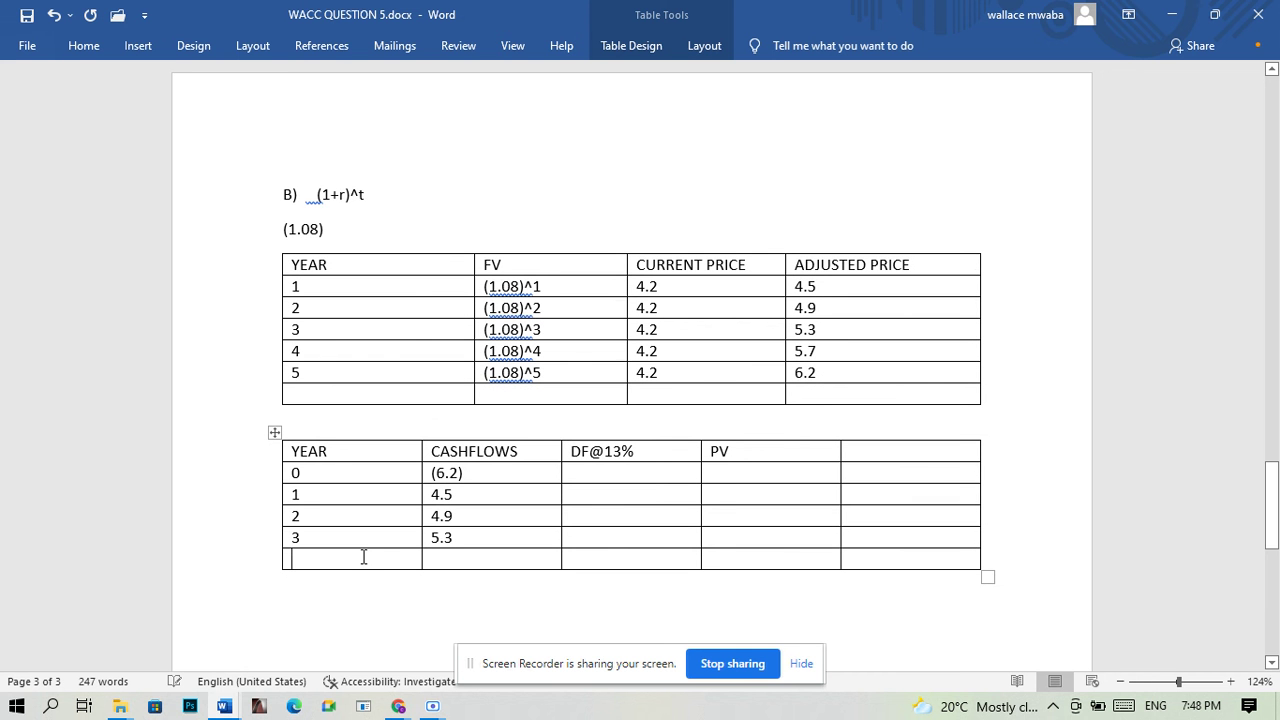
pyautogui.write('4')
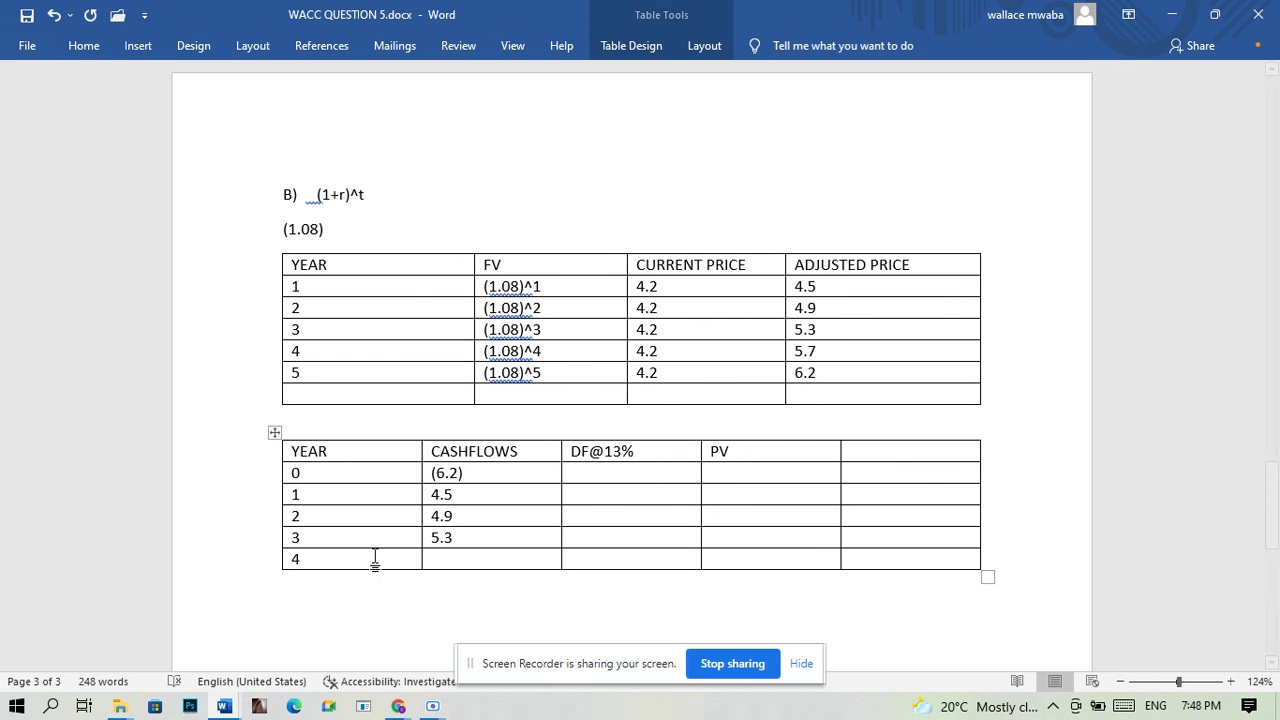
pyautogui.click(451, 562)
pyautogui.write('5.7')
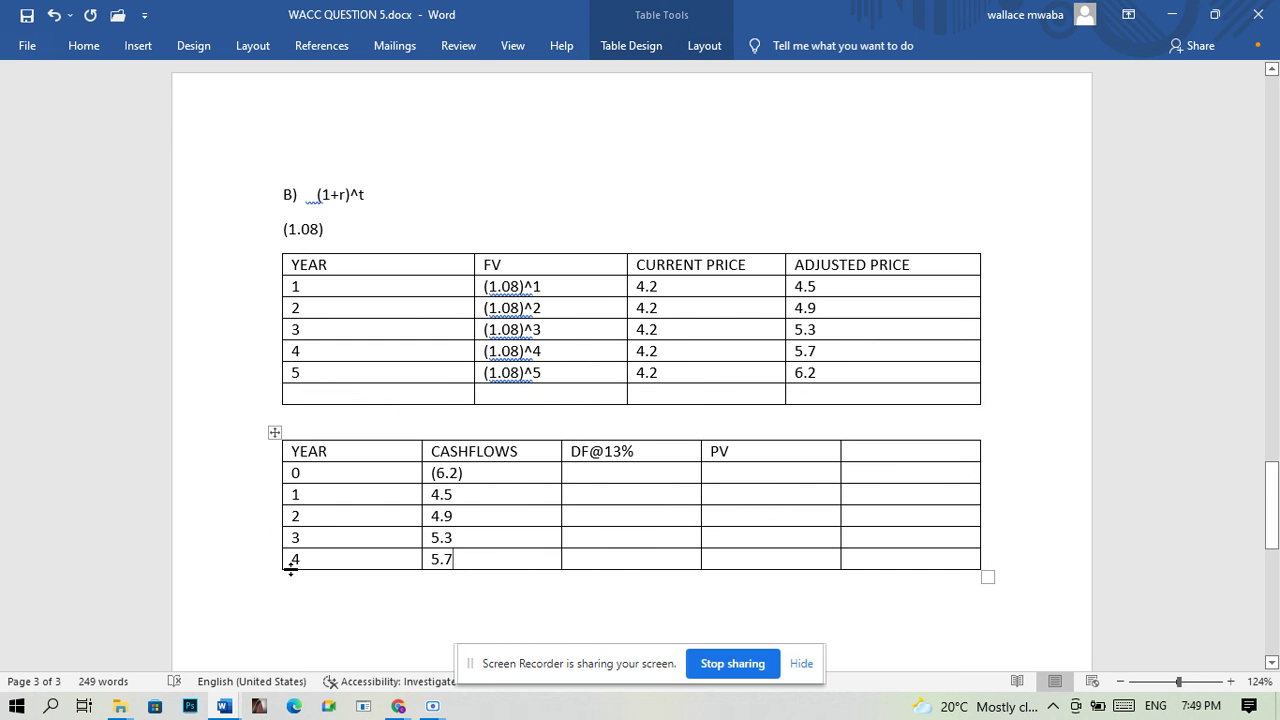
# Step: Insert a new row at the end of the lower table for year 5 with a cashflow of 6.2
pyautogui.click(288, 570)
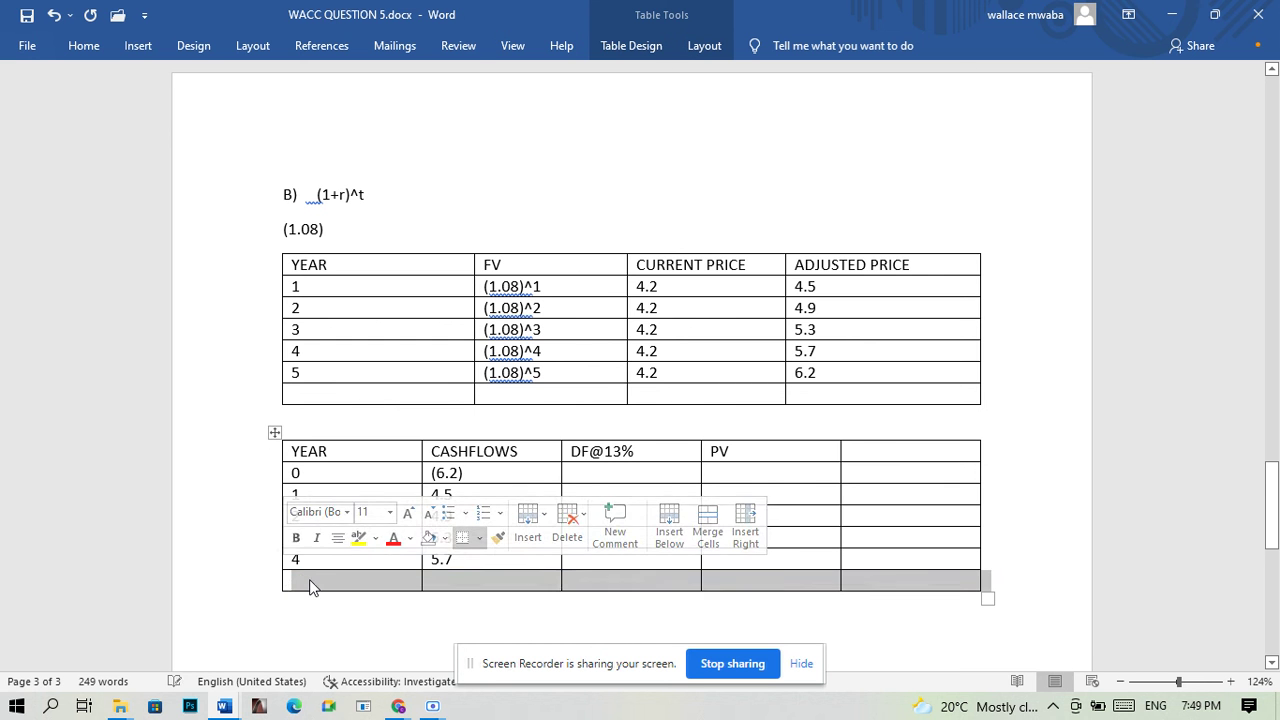
pyautogui.click(308, 586)
pyautogui.write('5')
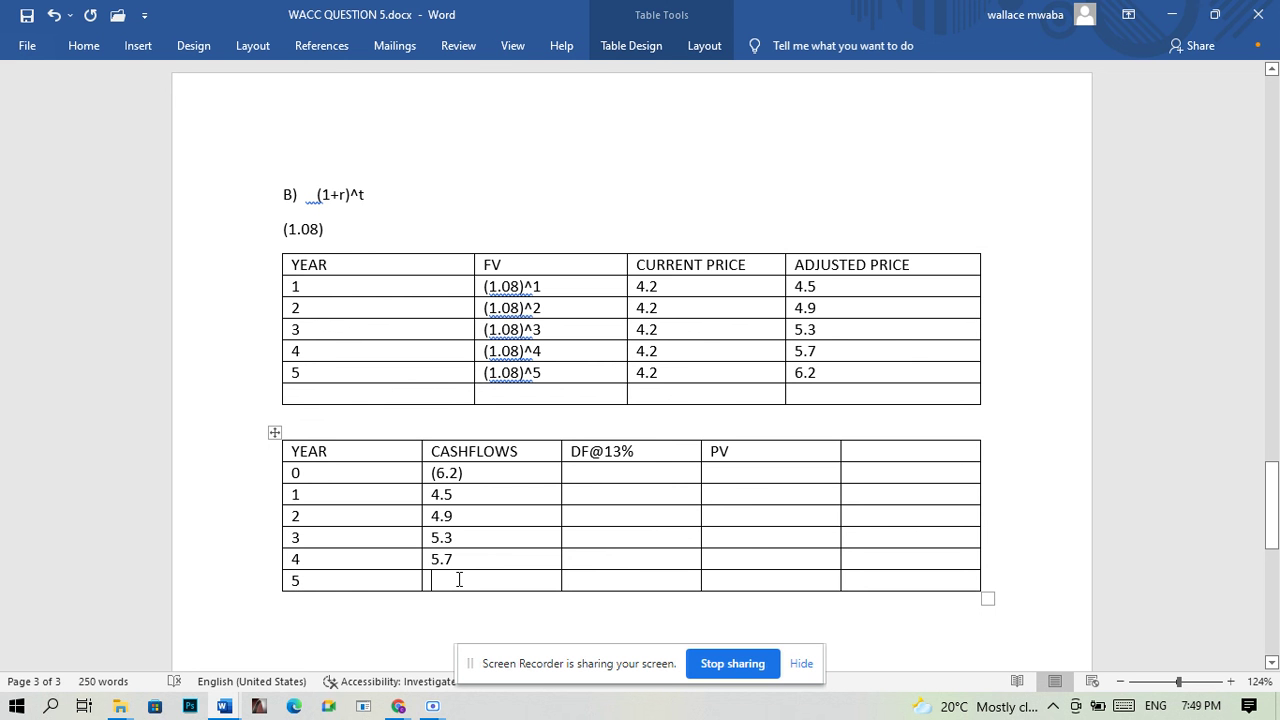
pyautogui.write('6')
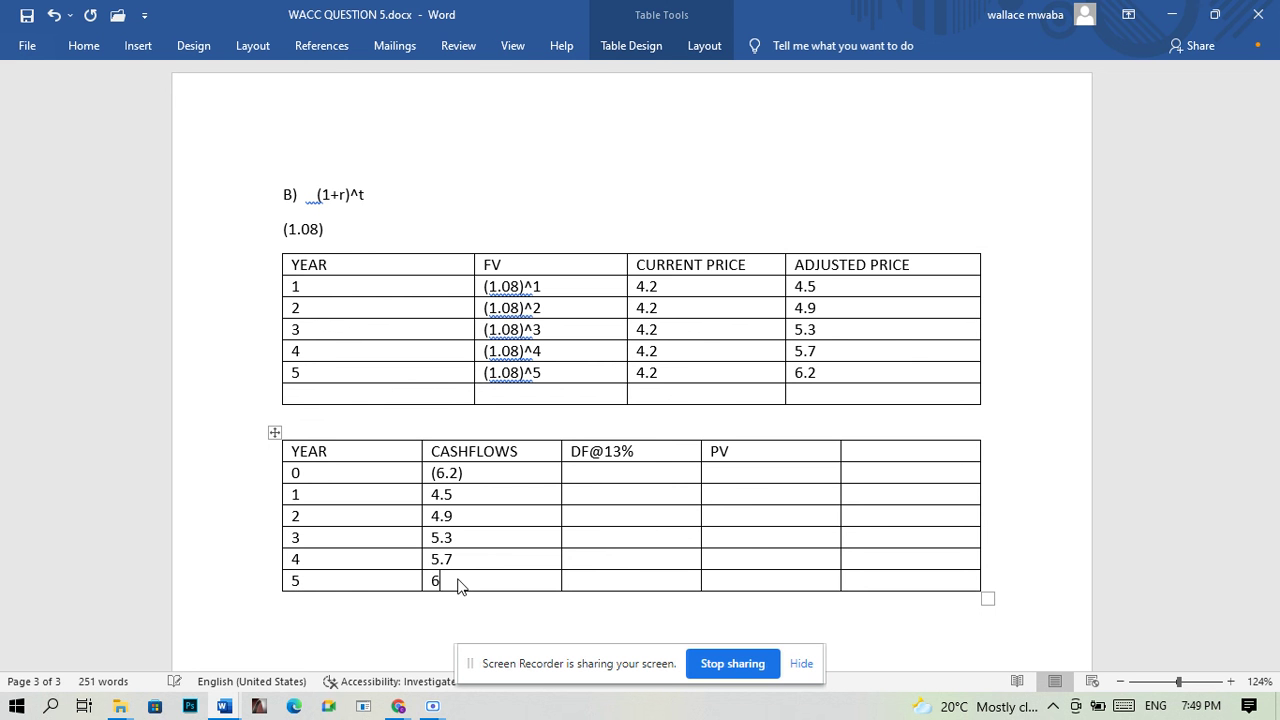
pyautogui.write('.2')
# Step: Add the discount factor formula (1+R)^-t on a new line beneath the DF@13% heading
pyautogui.click(642, 458)
pyautogui.press('Return')
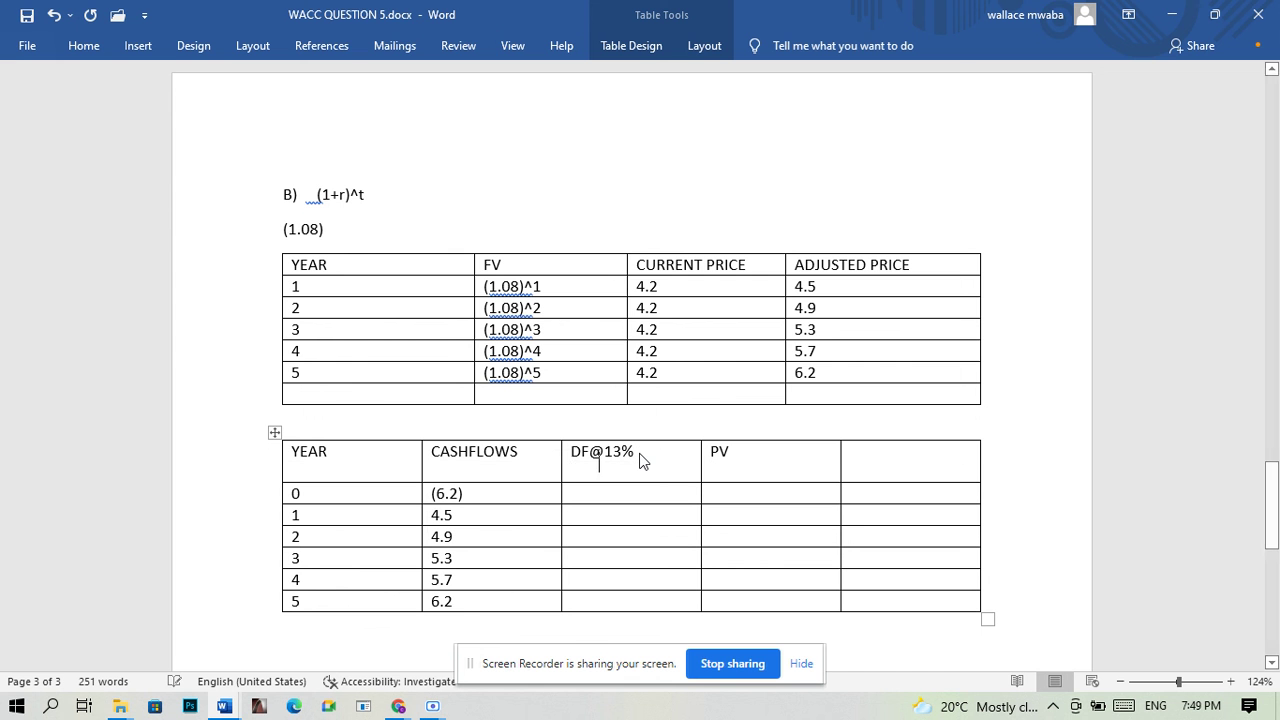
pyautogui.write('(1')
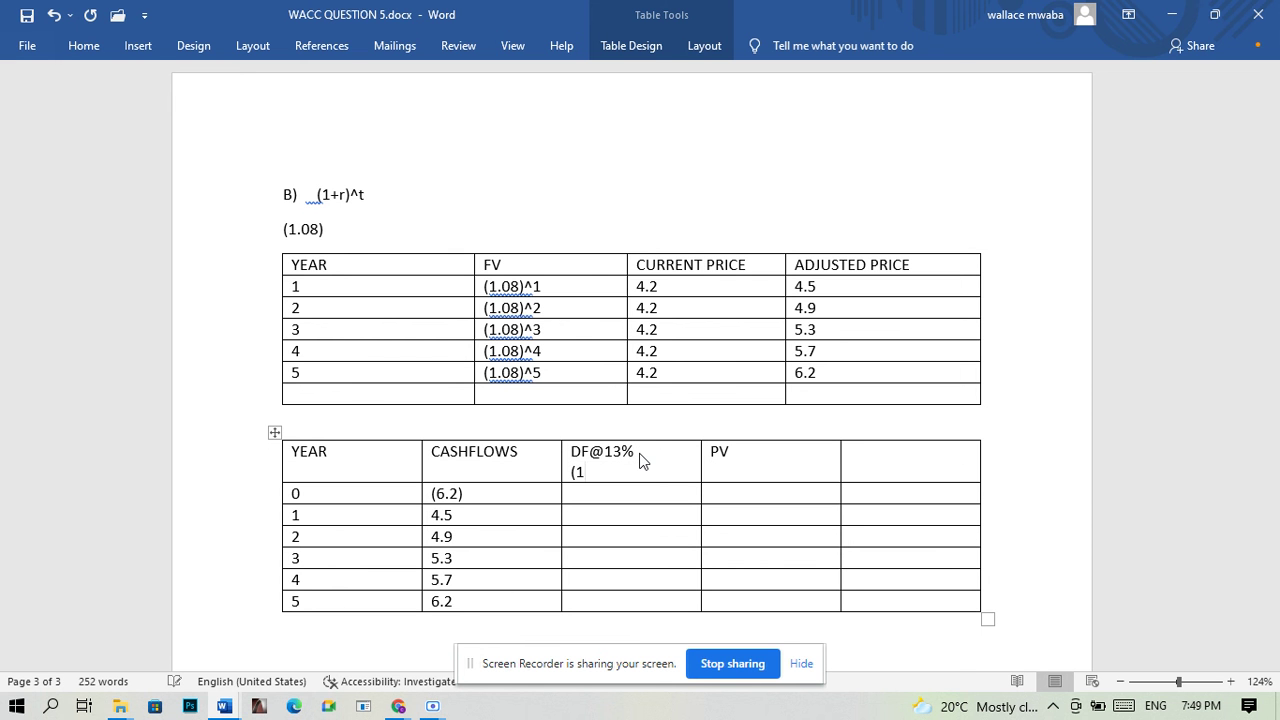
pyautogui.write('+')
pyautogui.write('R')
pyautogui.write(')')
pyautogui.write('^^')
pyautogui.press('BackSpace')
pyautogui.write('T')
pyautogui.press('BackSpace')
pyautogui.write('t')
# Step: Add (1.13)^-t as a third line in the DF@13% heading cell
pyautogui.press('Return')
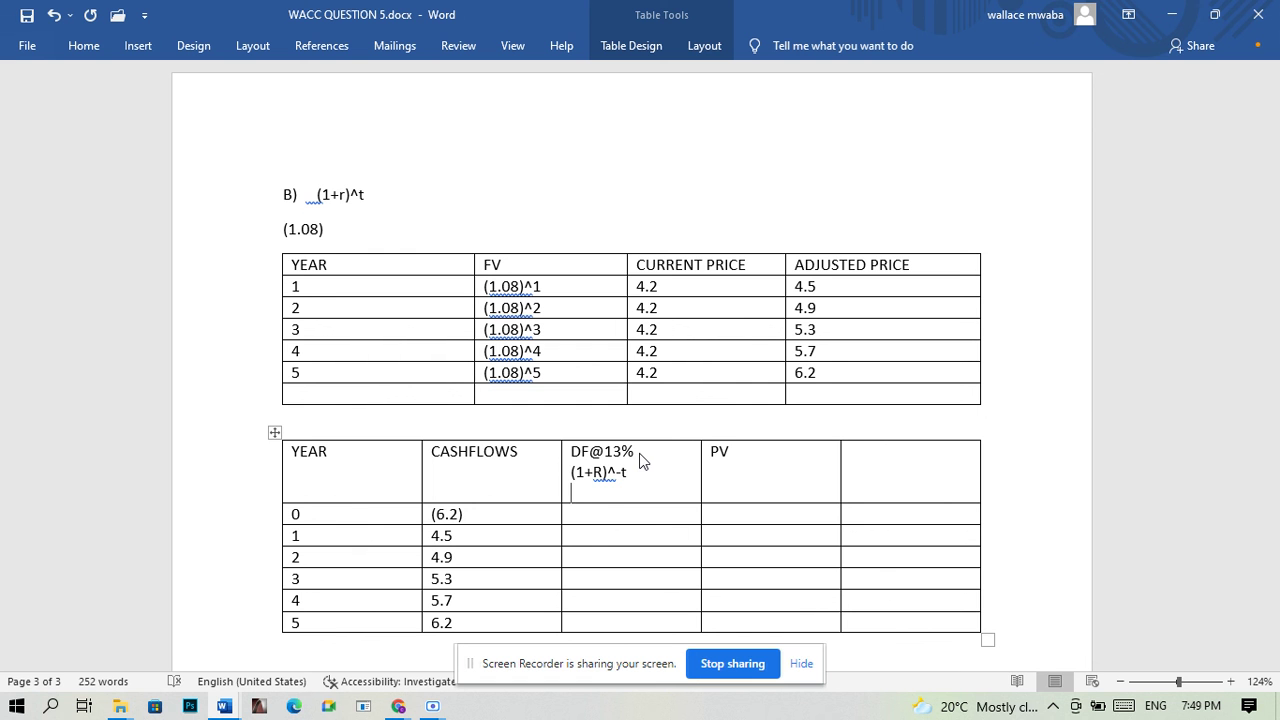
pyautogui.write('1.133')
pyautogui.press('BackSpace')
pyautogui.write(')')
pyautogui.click(573, 490)
pyautogui.write('(')
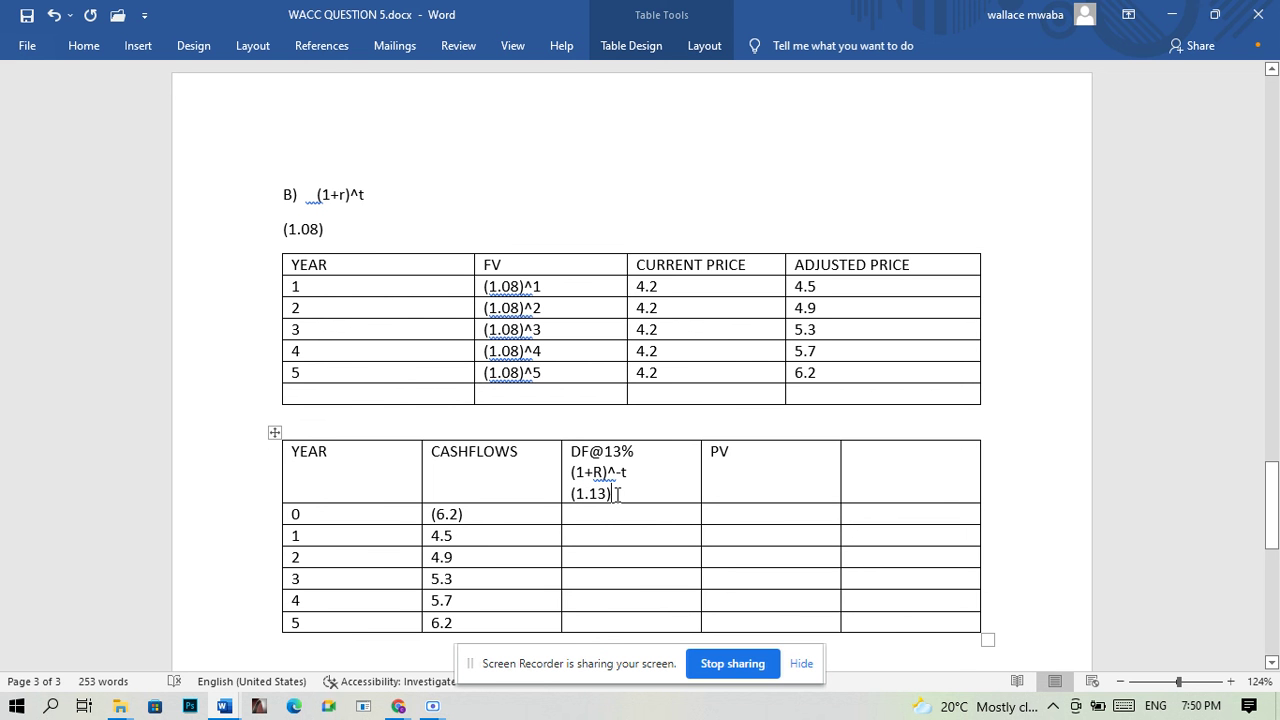
pyautogui.write('^-t')
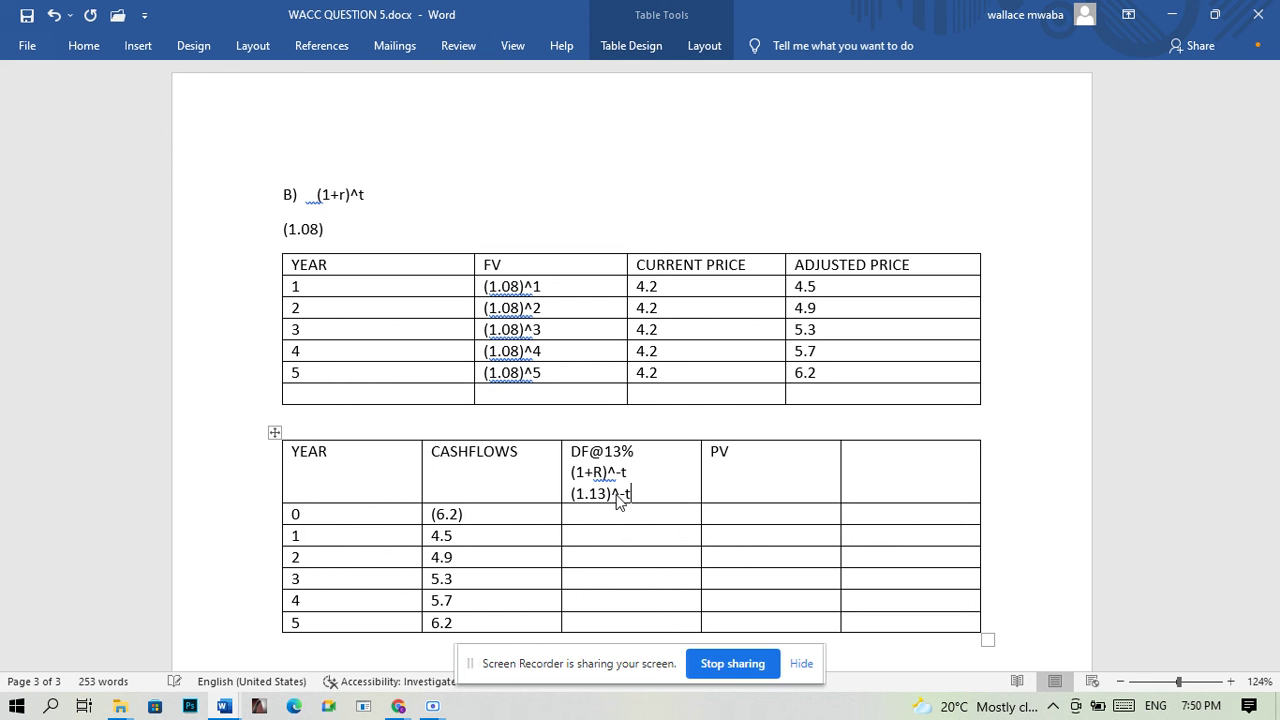
# Step: Enter the discount factors for the first two years: 1 for year 0 and (1.13)^-1=0.9 for year 1
pyautogui.click(606, 516)
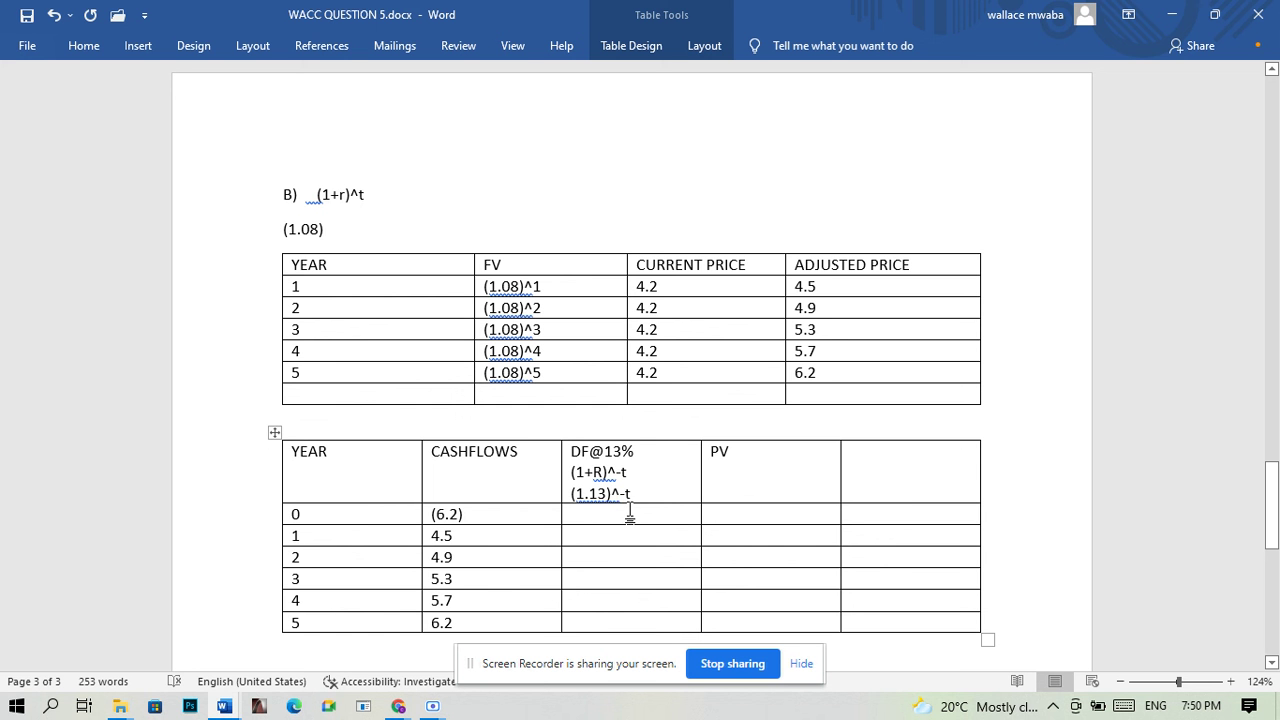
pyautogui.write('1')
pyautogui.click(597, 530)
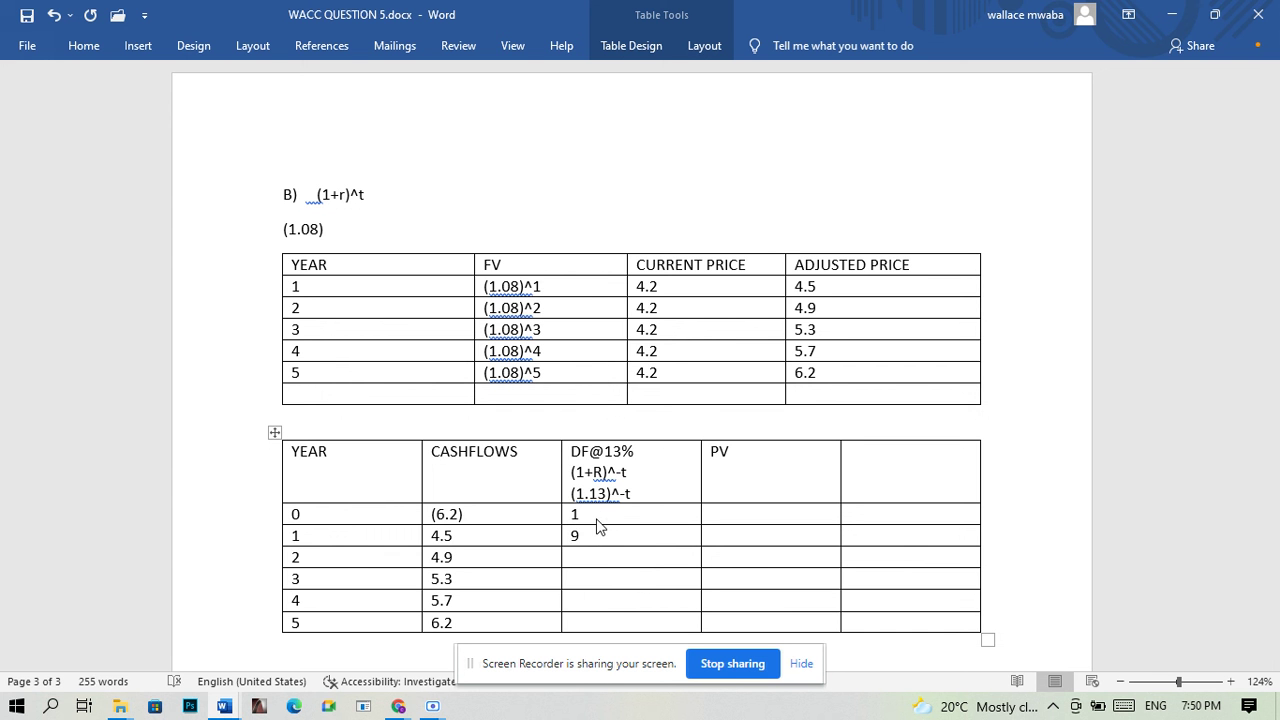
pyautogui.write('(1.130')
pyautogui.press('BackSpace')
pyautogui.write(')')
pyautogui.write('^6')
pyautogui.press('BackSpace')
pyautogui.write('-1=')
pyautogui.write('0.9')
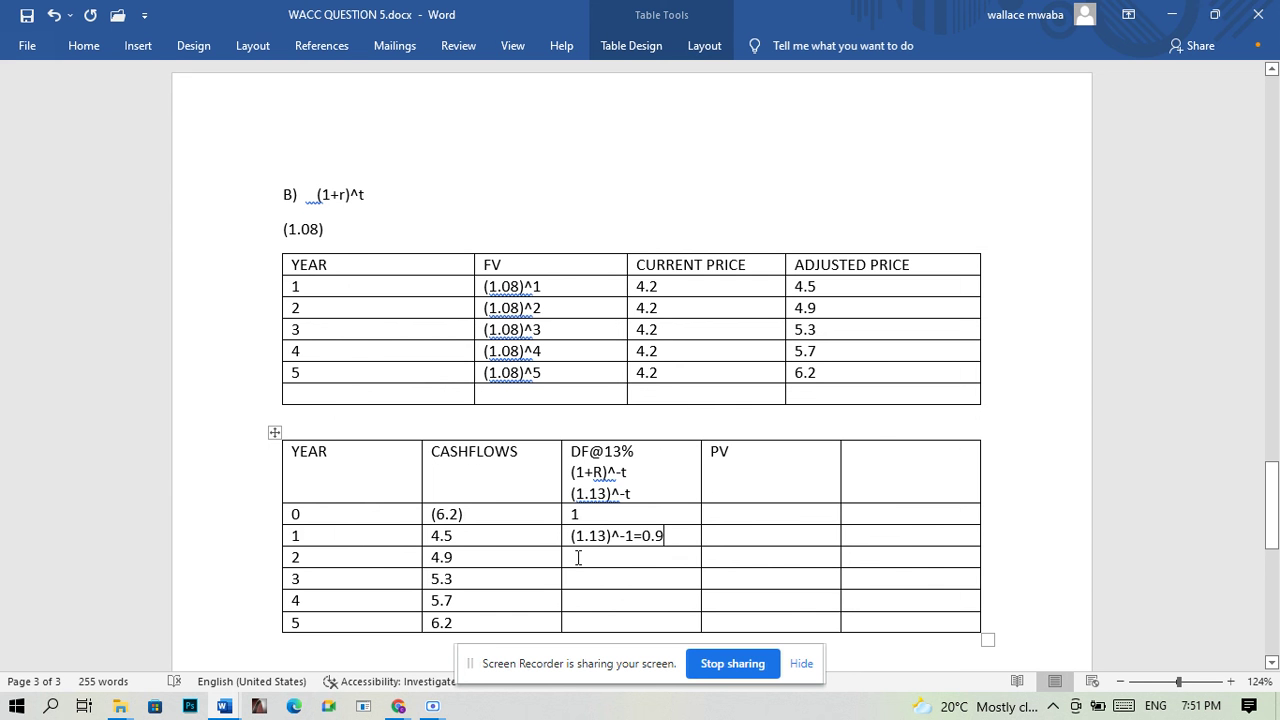
# Step: Enter the discount factors (1.13)^-2=0.8 for year 2 and (1.13)^-3 =0.7 for year 3
pyautogui.click(578, 557)
pyautogui.write('(1')
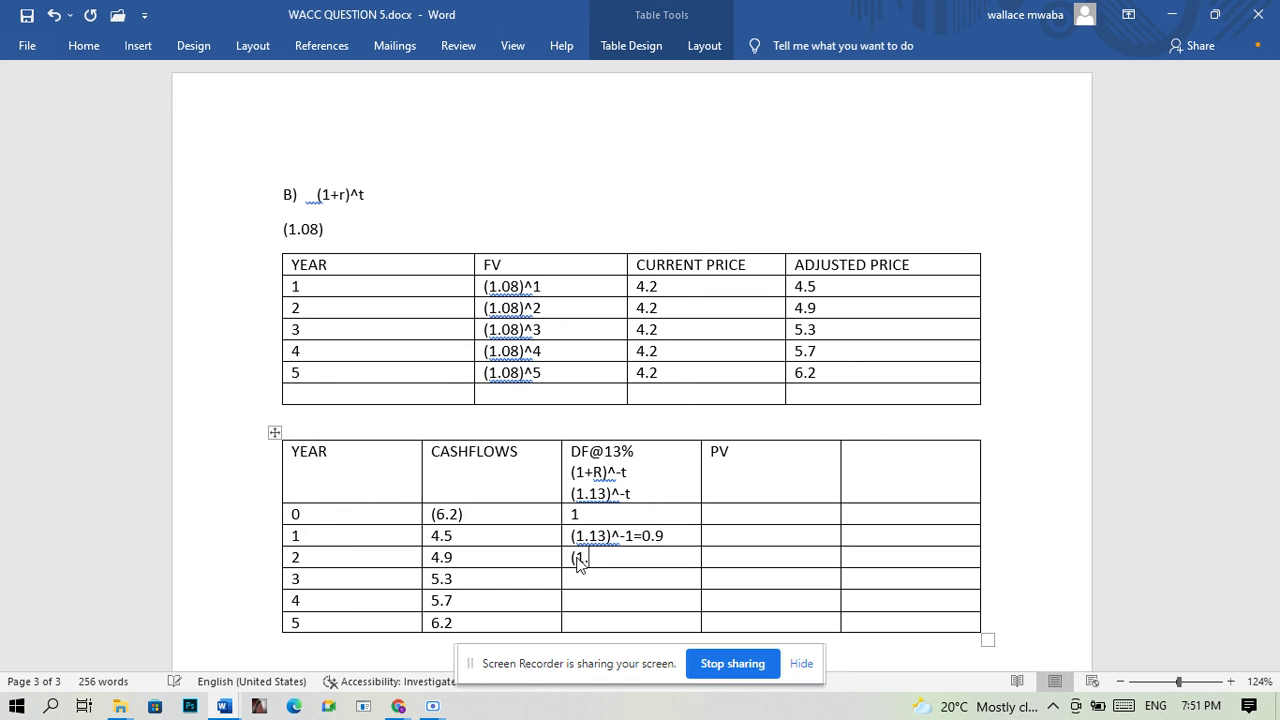
pyautogui.write('.13)^-2=')
pyautogui.write('0.8')
pyautogui.click(629, 579)
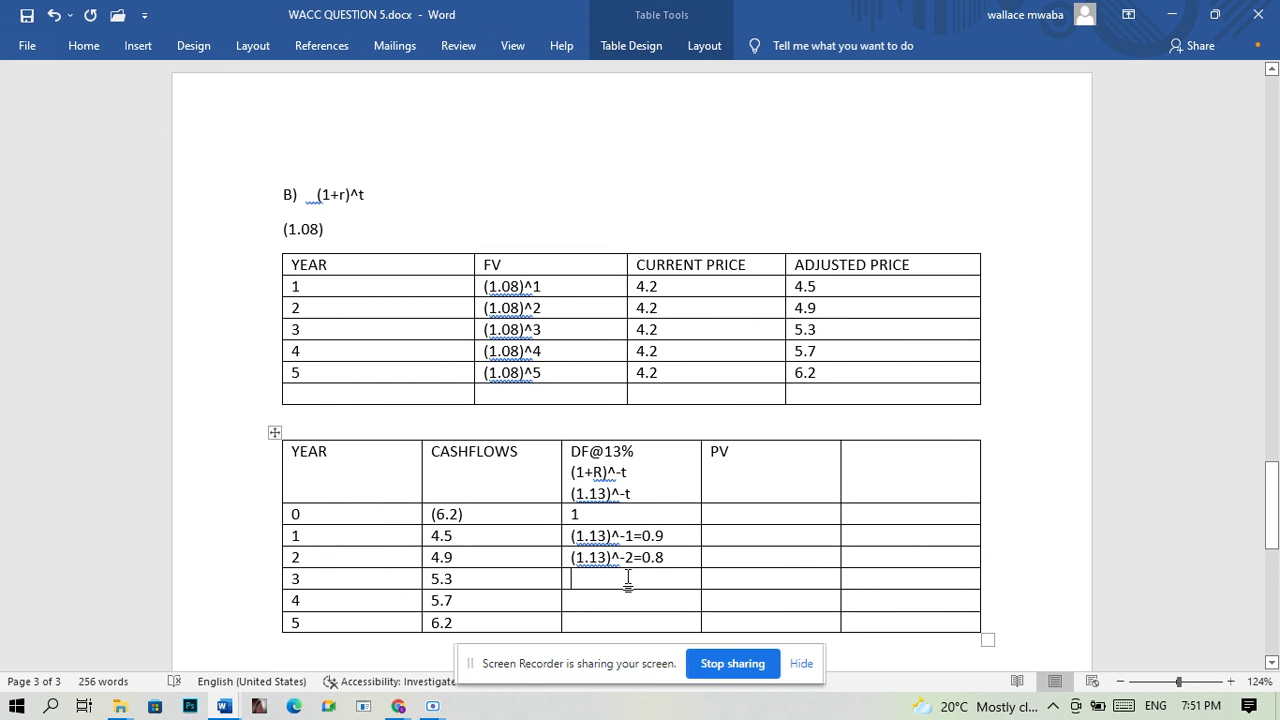
pyautogui.write('(')
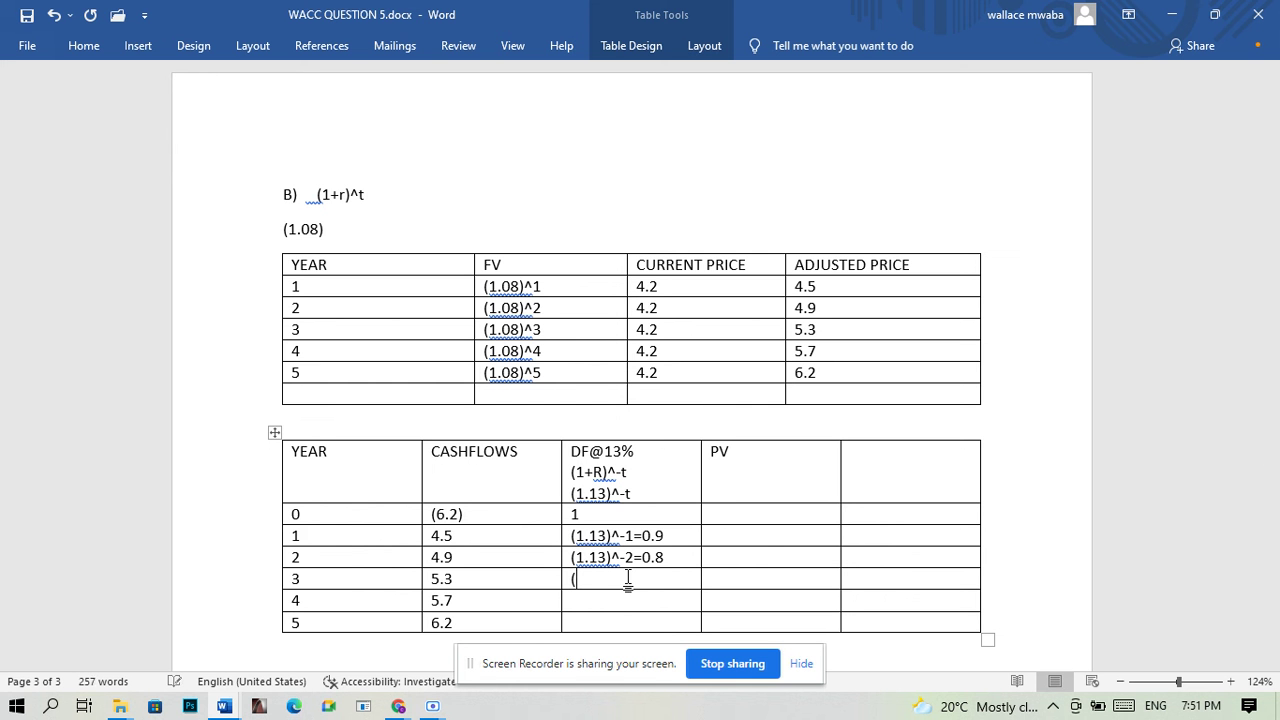
pyautogui.write('1.13)^-3 =0.7')
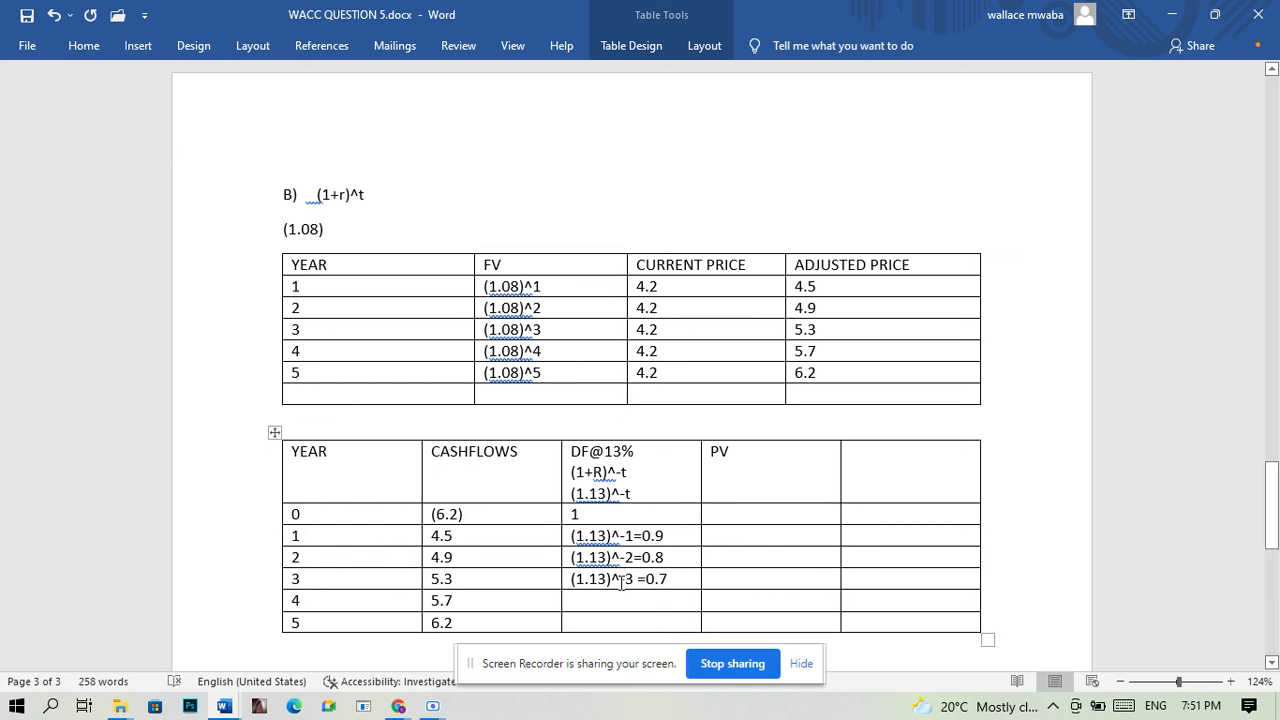
# Step: Enter the discount factors (1.13)^-4 =0.6 for year 4 and (1.13)^-5 =0.5 for year 5
pyautogui.click(610, 600)
pyautogui.write('(')
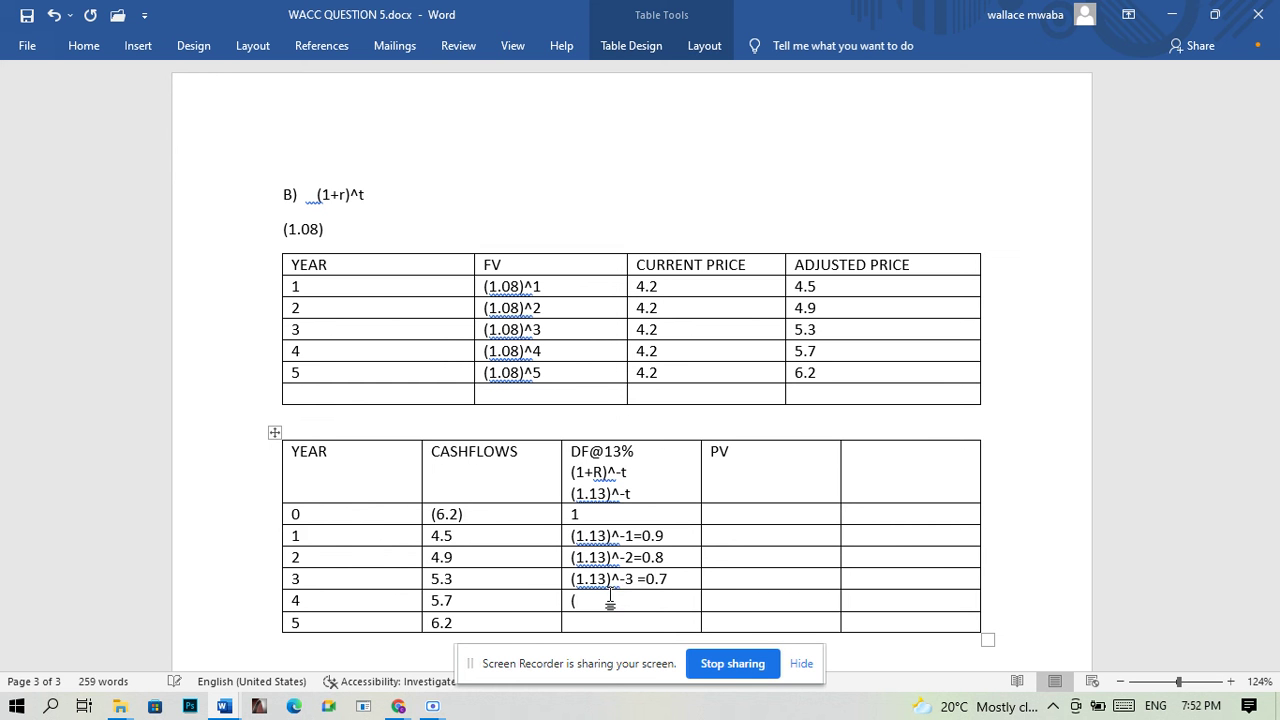
pyautogui.write('1.13)^')
pyautogui.write('-4 =0.6')
pyautogui.click(594, 626)
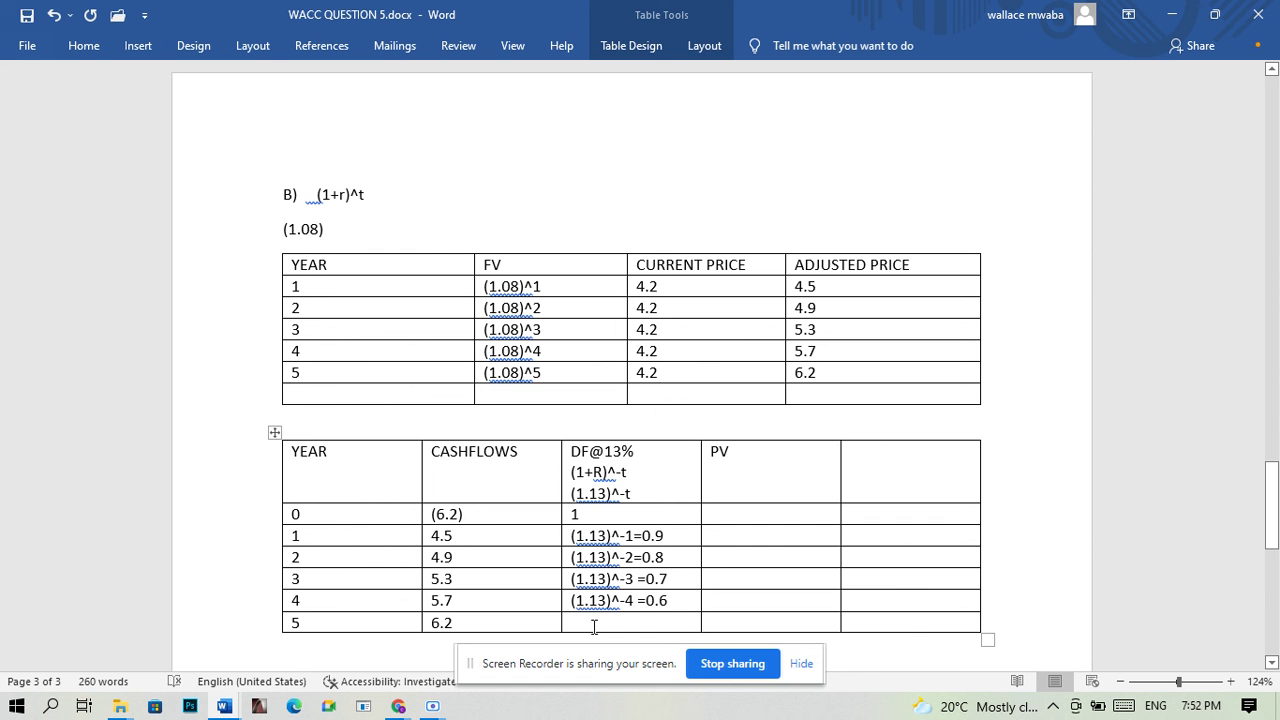
pyautogui.write('(1.')
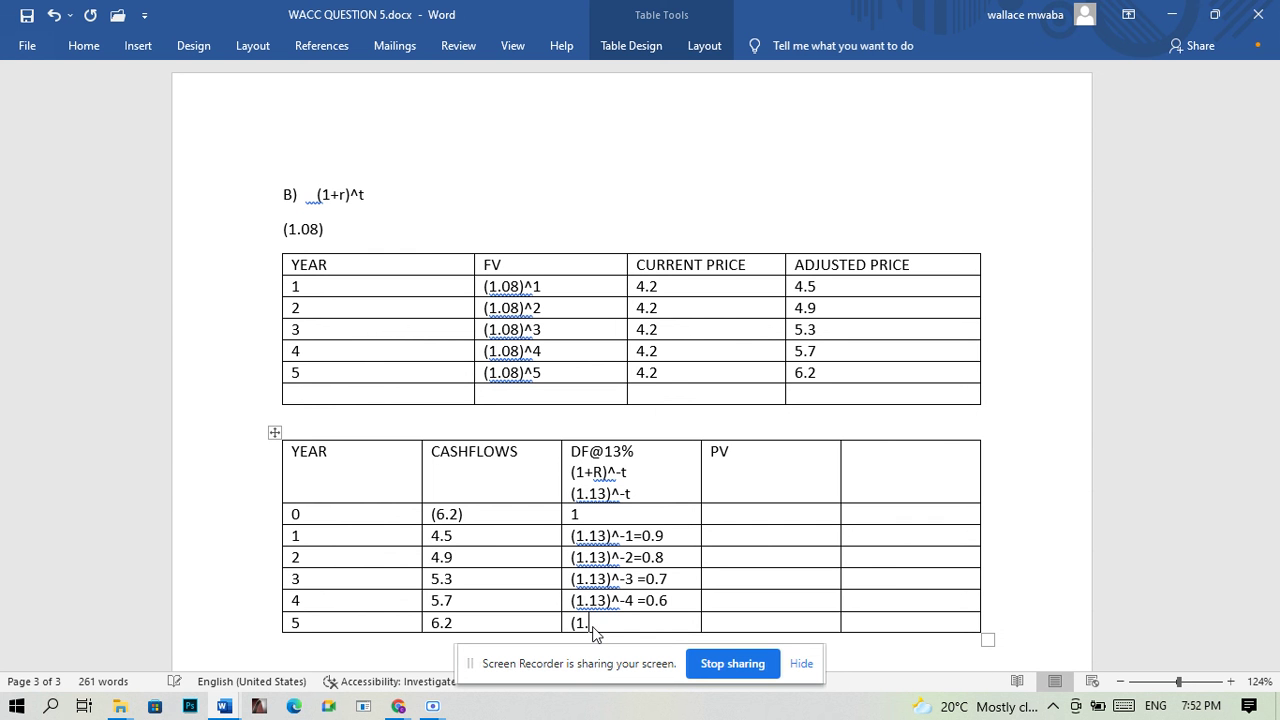
pyautogui.write('13)^-5 =0.5')
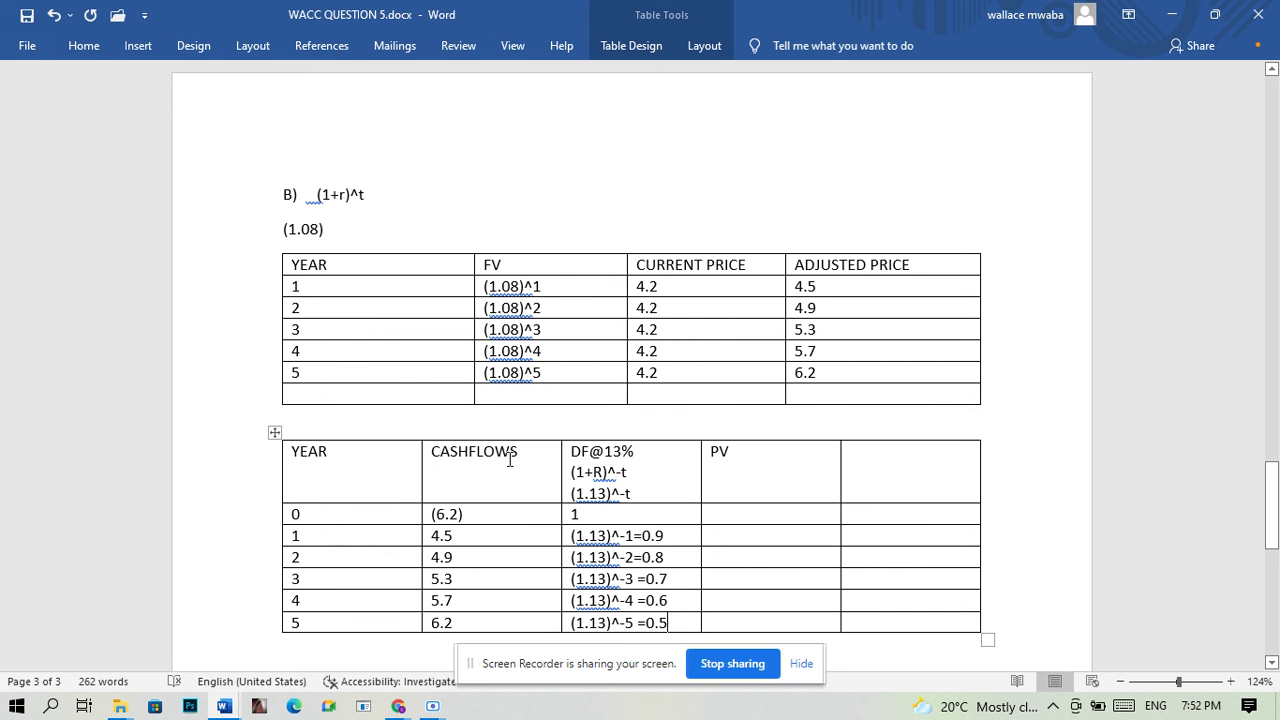
# Step: Fill in the PV column with (6.2) for year 0 and 4.1 for year 1
pyautogui.click(622, 470)
pyautogui.write('(')
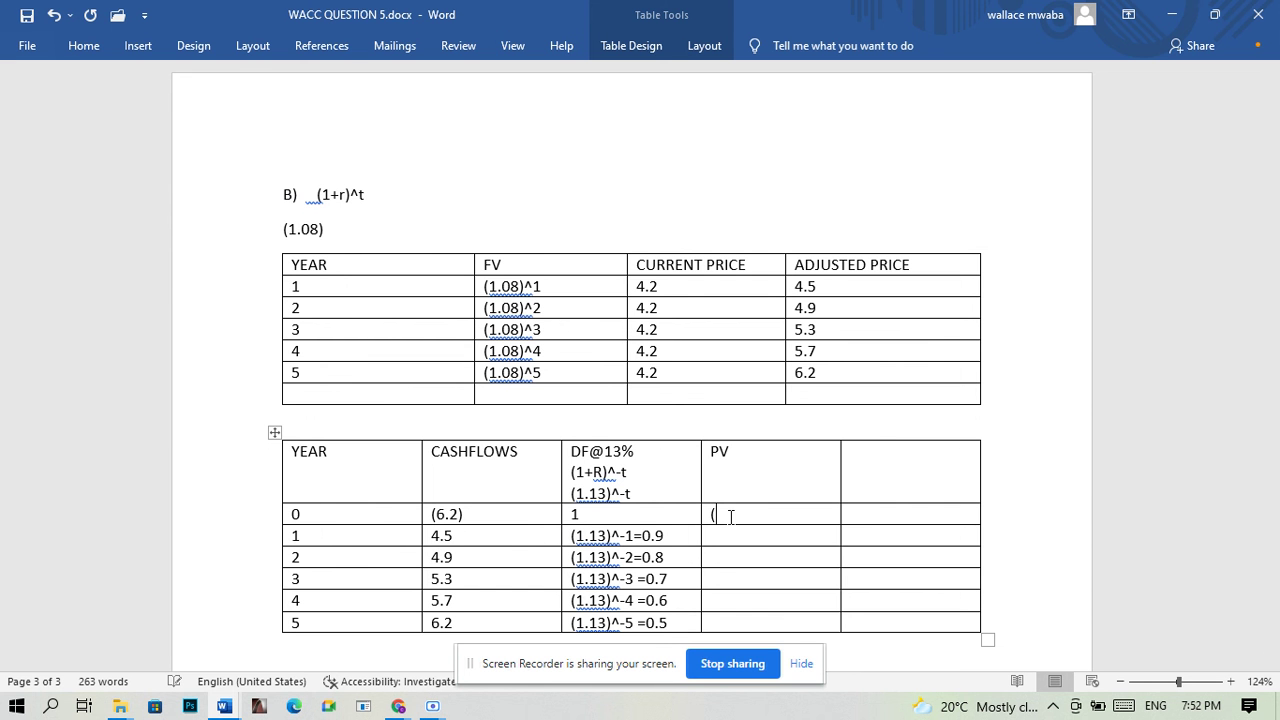
pyautogui.write('6.2)')
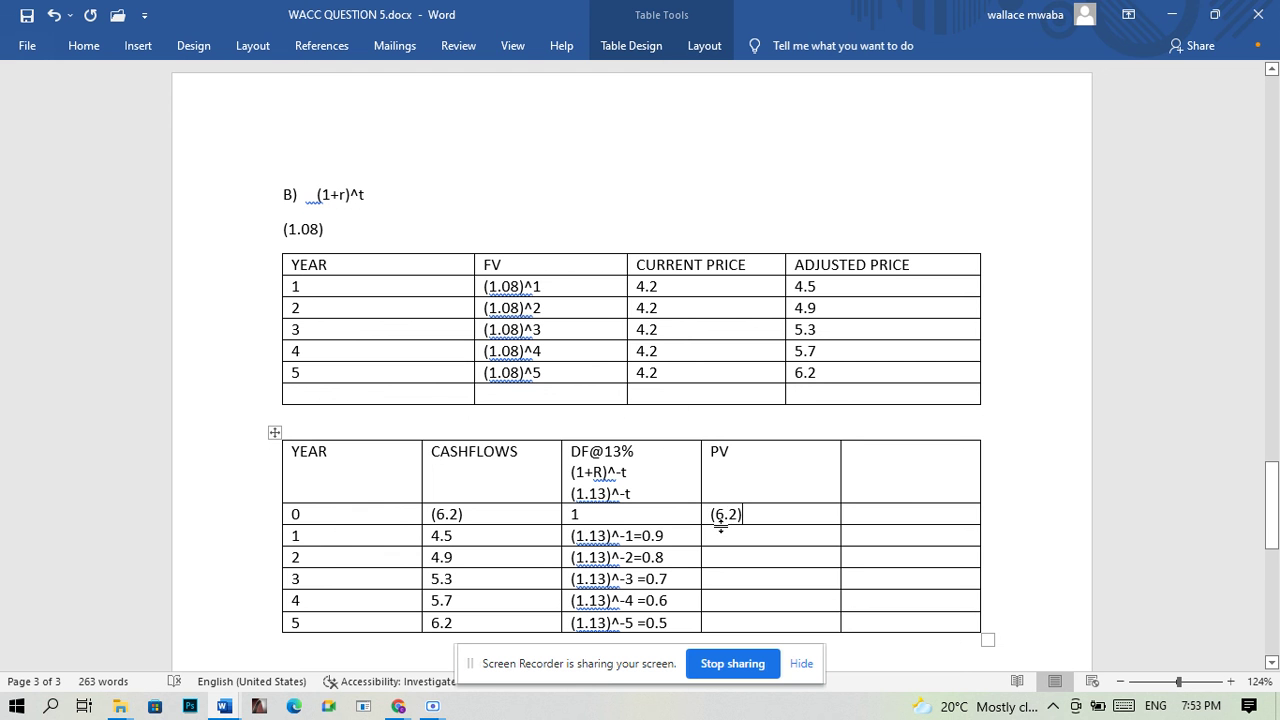
pyautogui.moveTo(709, 534); pyautogui.dragTo(690, 545)
pyautogui.click(690, 545)
pyautogui.click(725, 541)
pyautogui.write('4')
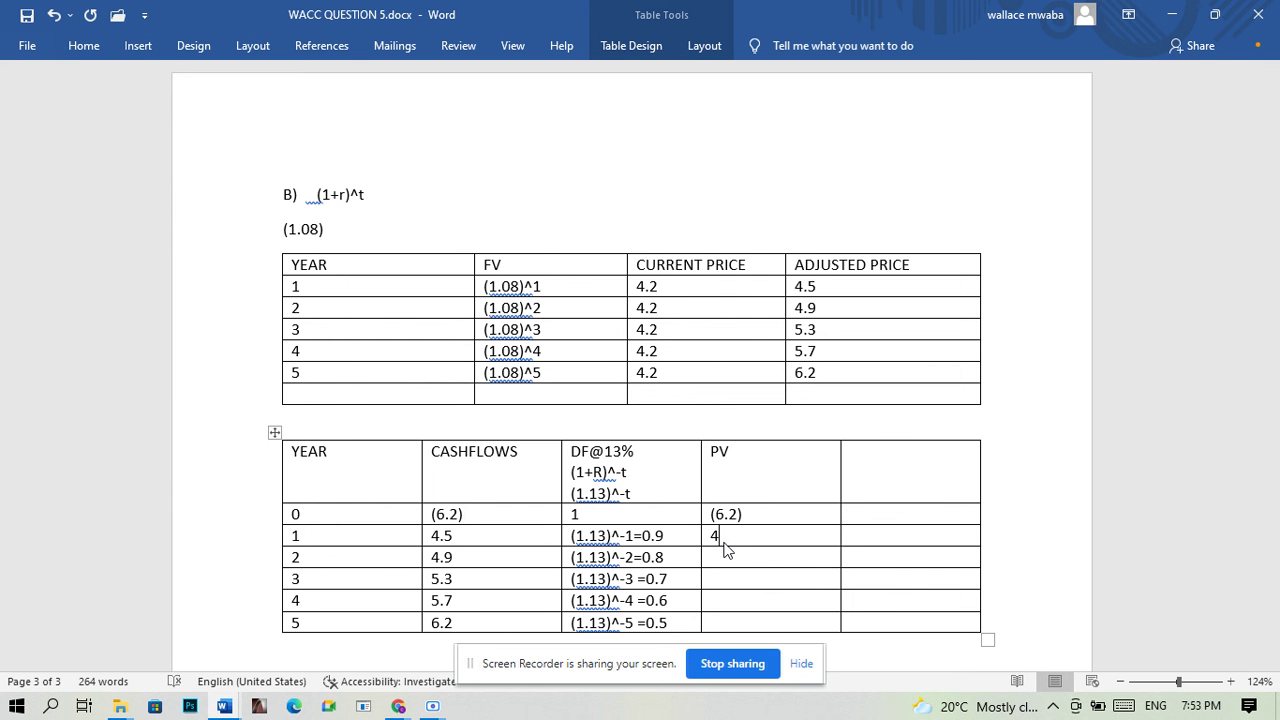
pyautogui.write('.1')
# Step: Enter present values of 3.92 for year 2 and 3.71 for year 3 in the PV column
pyautogui.click(728, 558)
pyautogui.write('3.92')
pyautogui.click(734, 535)
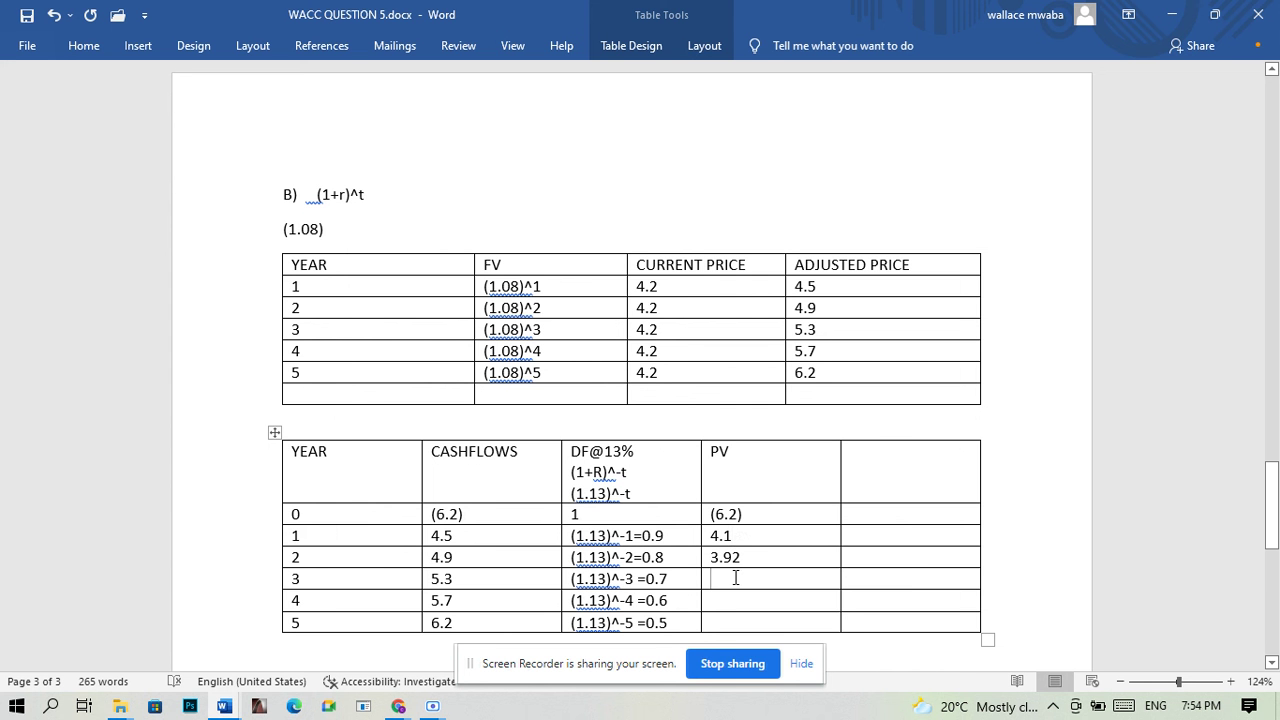
pyautogui.click(735, 576)
pyautogui.click(745, 557)
pyautogui.click(741, 536)
pyautogui.write('3')
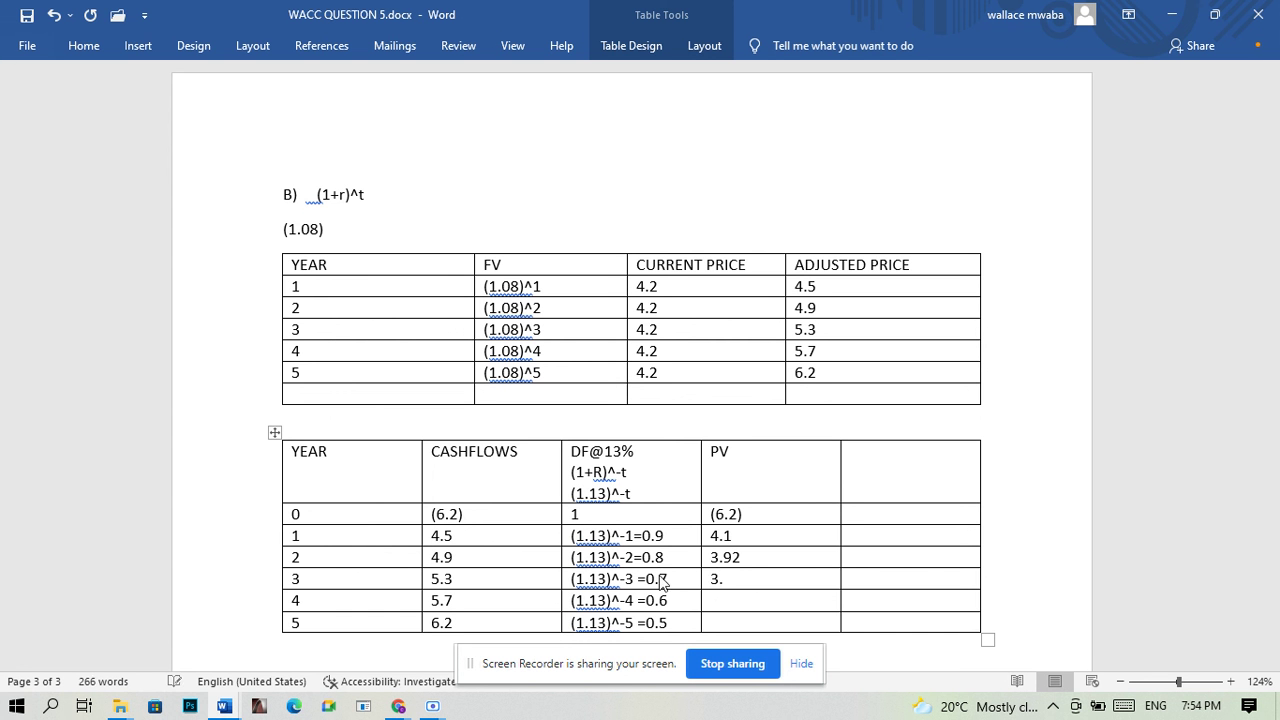
pyautogui.write('.71')
# Step: Change the year 1 present value to 4.05
pyautogui.click(736, 537)
pyautogui.press('BackSpace')
pyautogui.write('05')
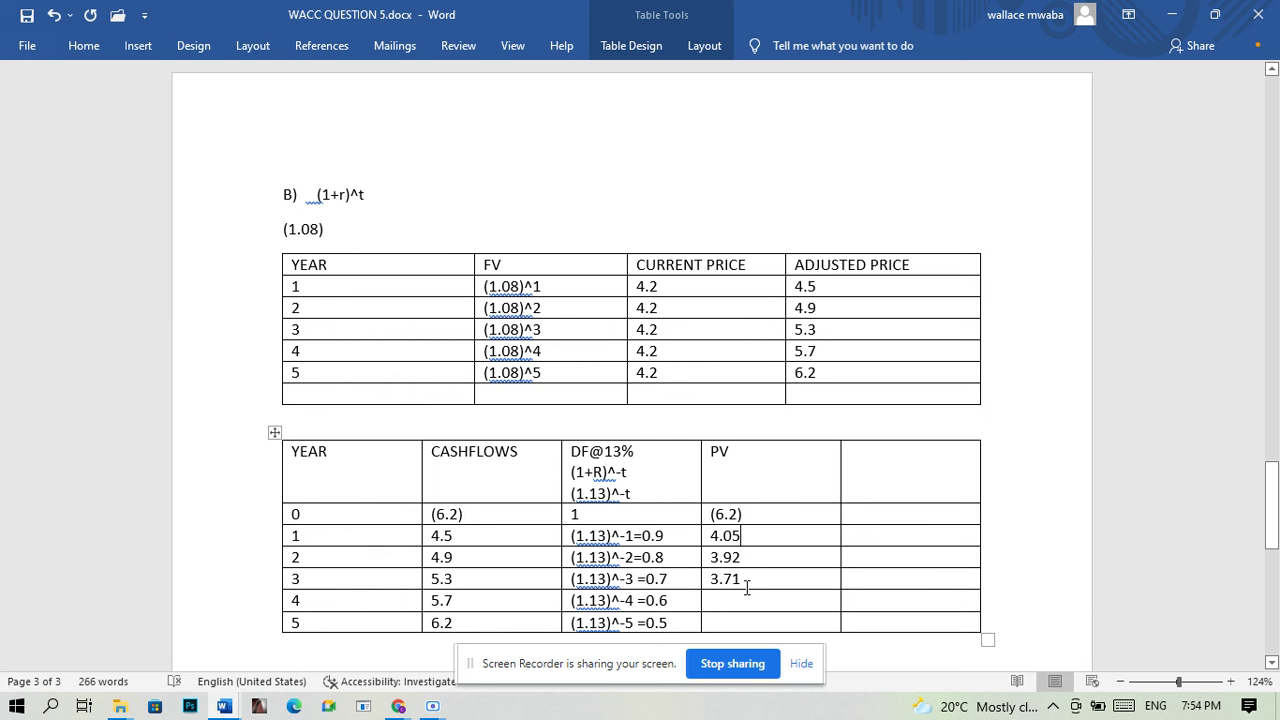
# Step: Enter 0.68 as the present value for year 4
pyautogui.click(746, 598)
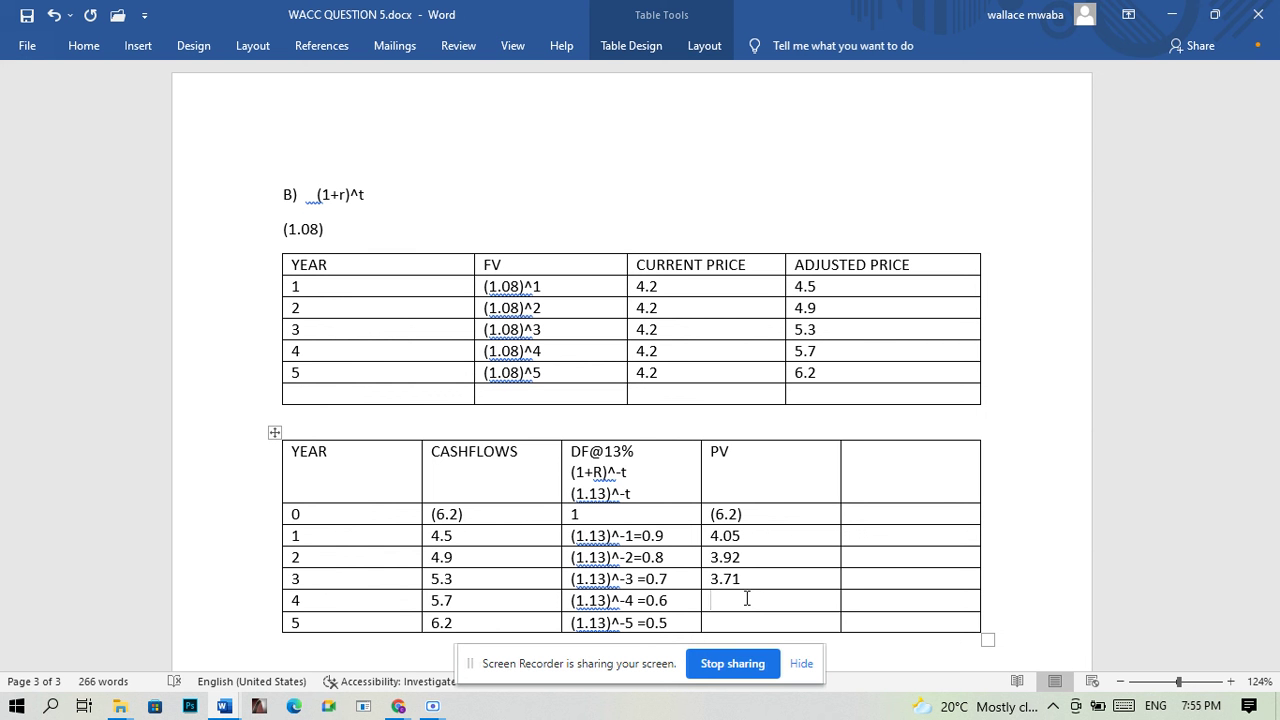
pyautogui.write('0.687')
pyautogui.press('BackSpace')
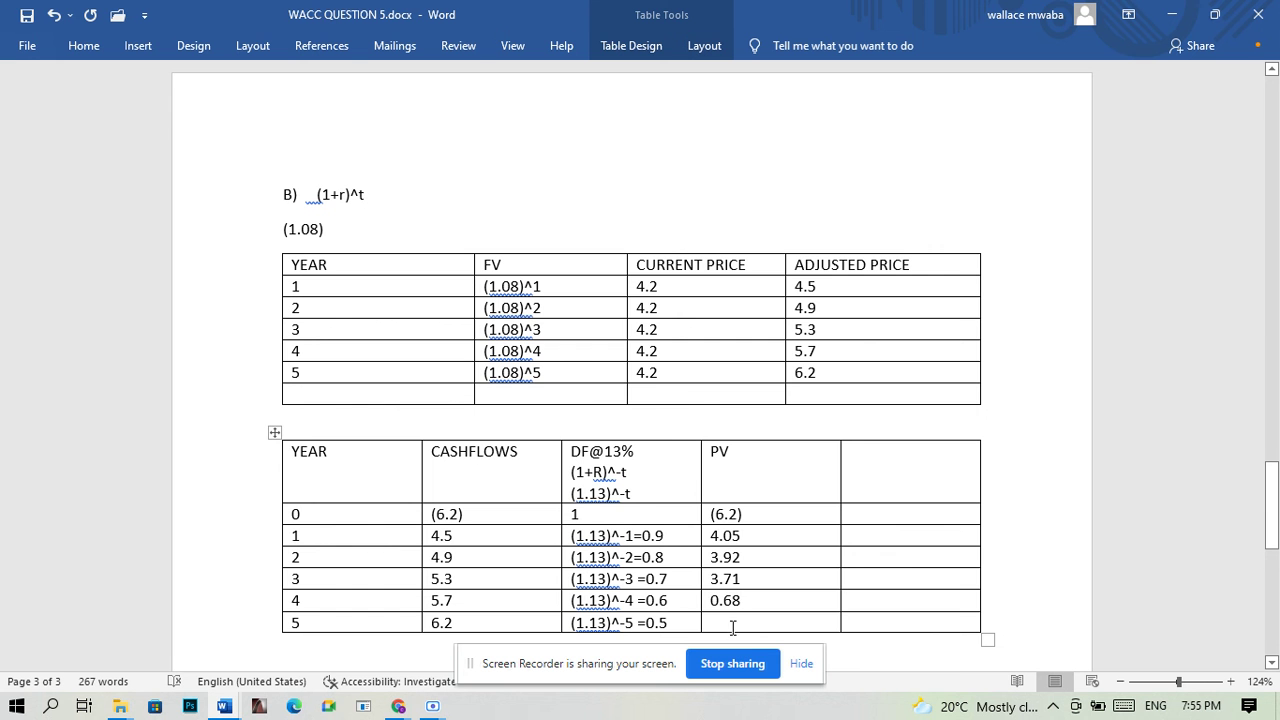
# Step: Add an empty row below year 5 in the present value table
pyautogui.click(733, 625)
pyautogui.click(1271, 663)
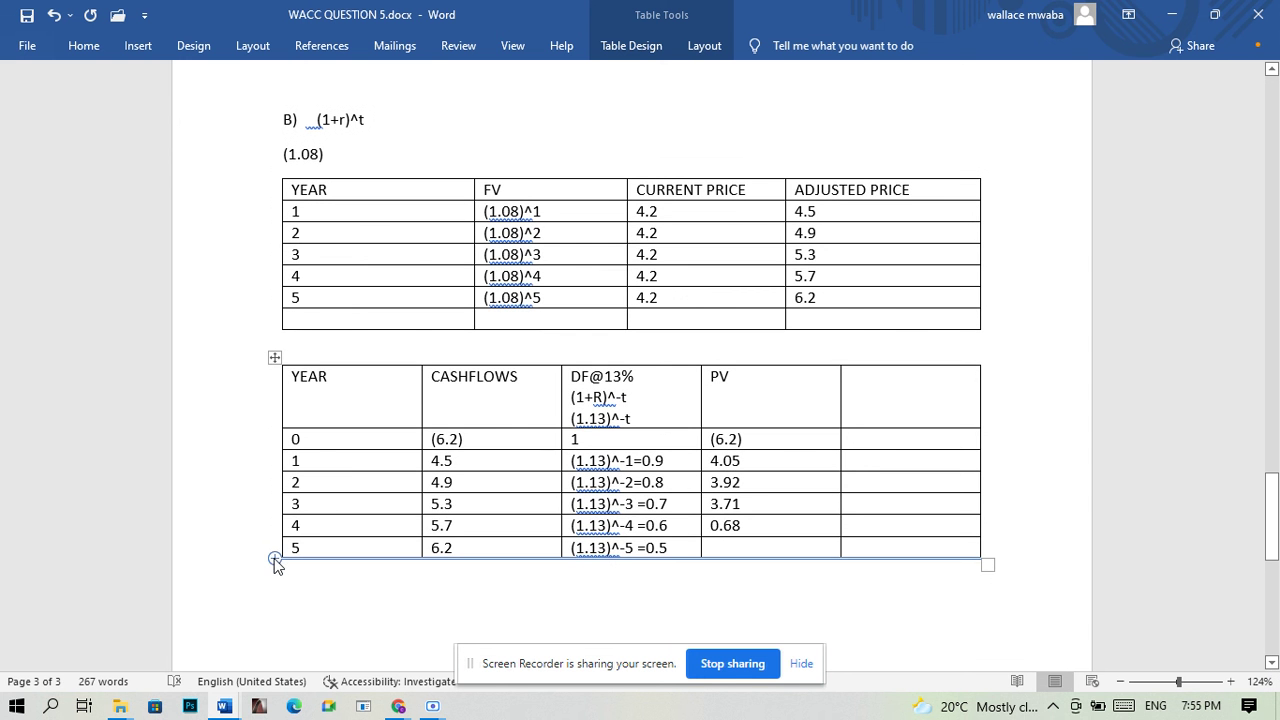
pyautogui.click(276, 559)
pyautogui.click(744, 568)
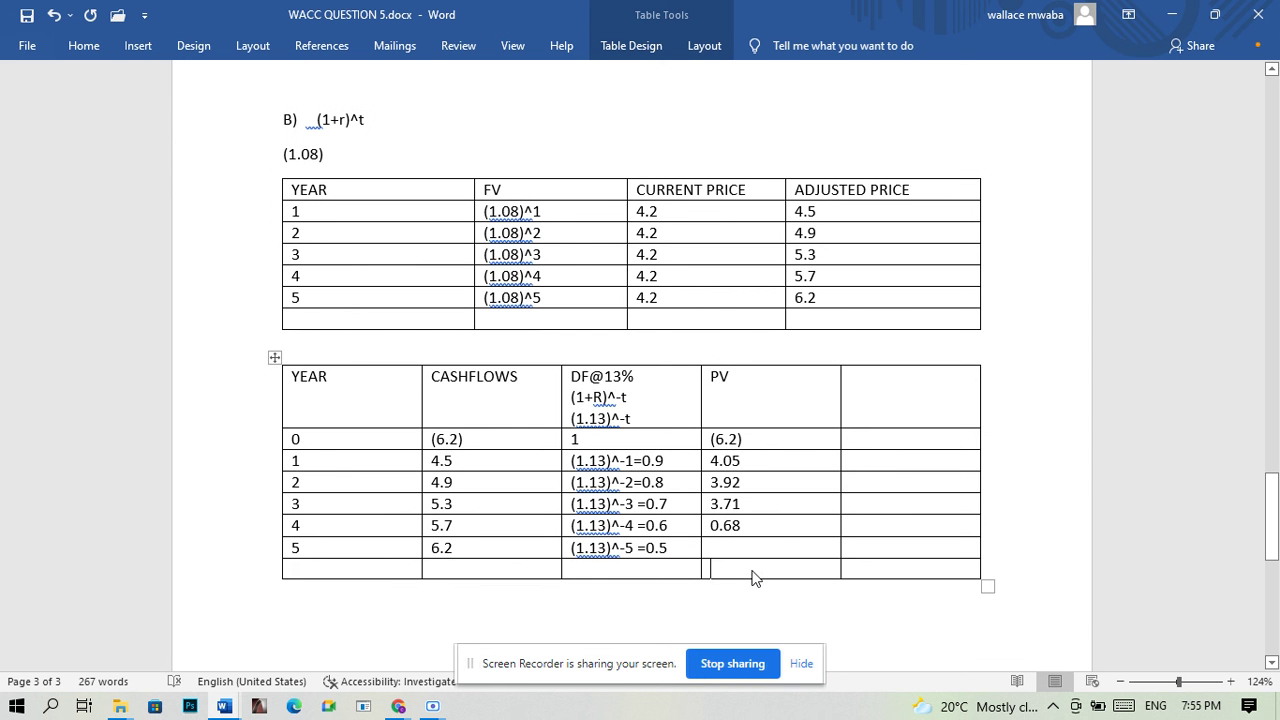
# Step: Enter 3.1 as the present value for year 5
pyautogui.click(743, 554)
pyautogui.write('3')
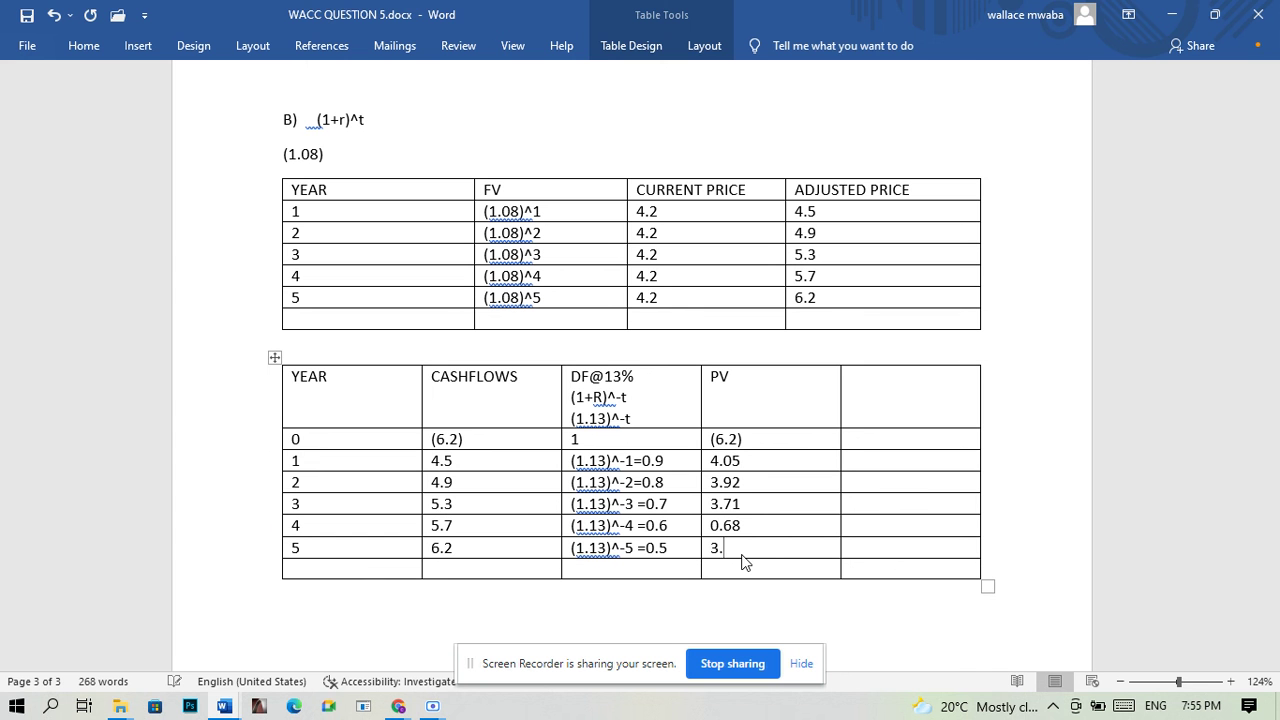
pyautogui.write('.1')
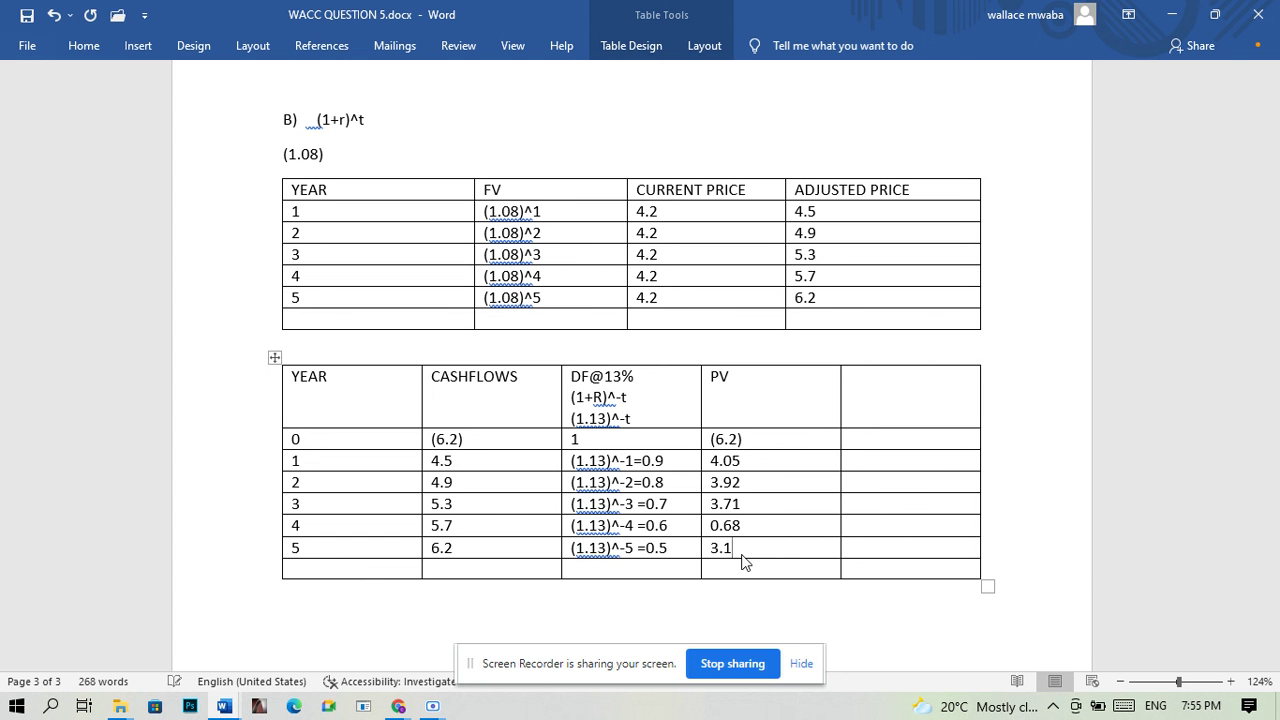
pyautogui.click(808, 581)
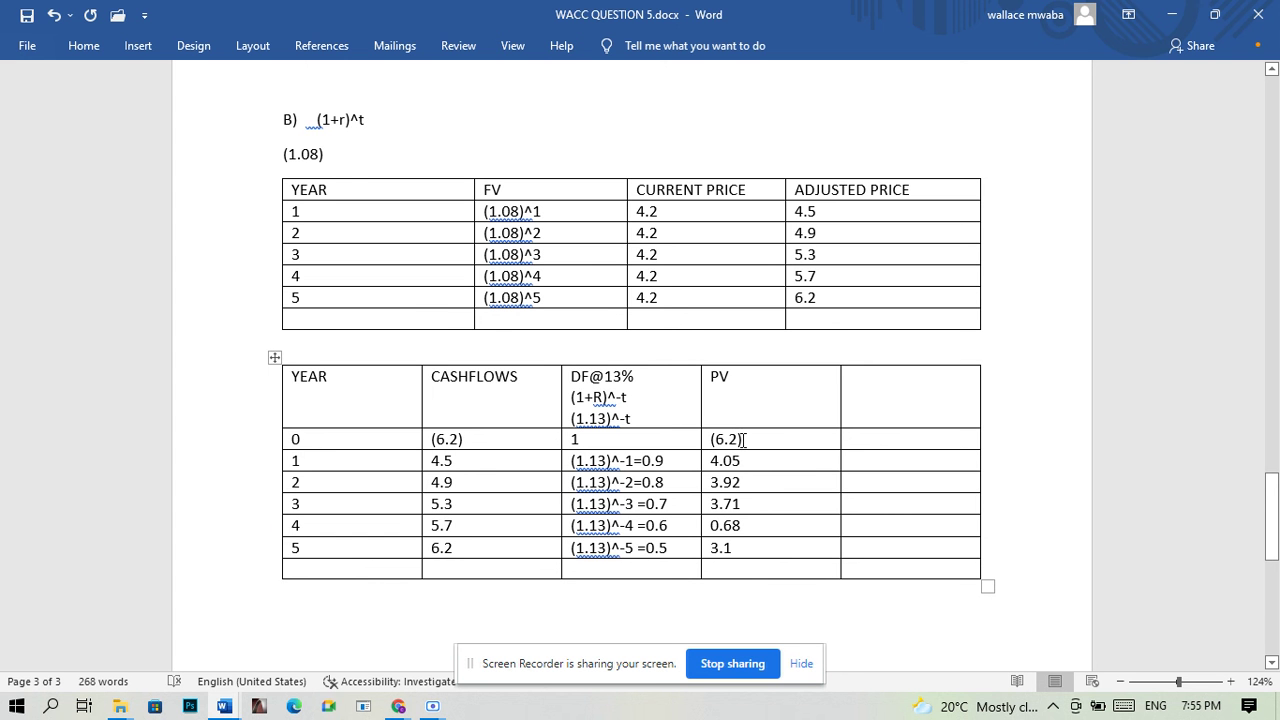
# Step: Replace the year 4 present value with 3.42
pyautogui.moveTo(713, 459); pyautogui.dragTo(715, 470)
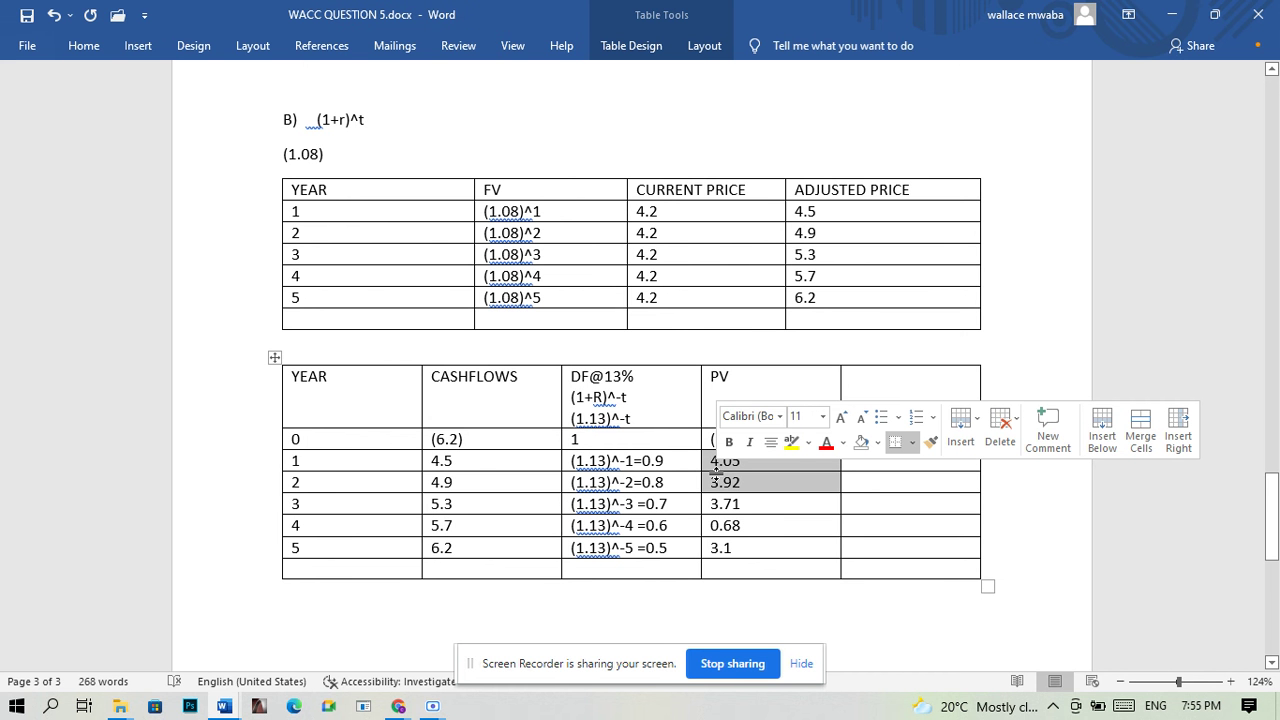
pyautogui.click(680, 552)
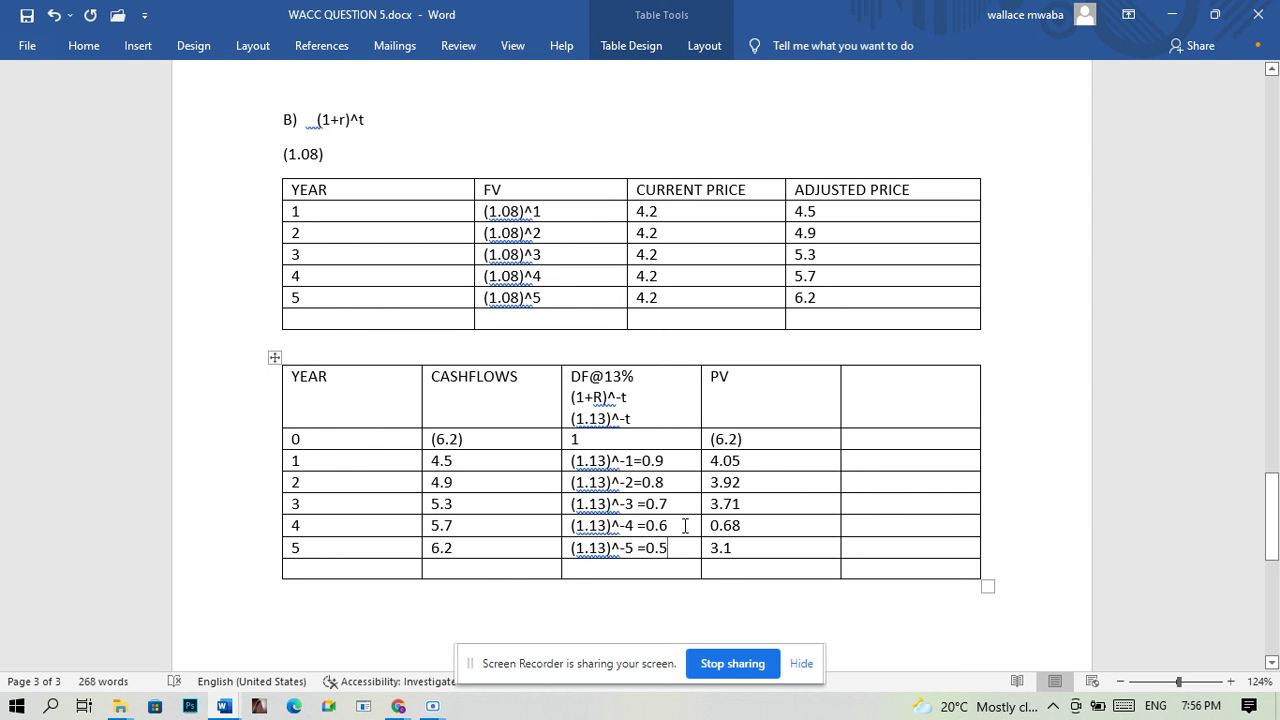
pyautogui.click(767, 525)
pyautogui.press('BackSpace')
pyautogui.press('BackSpace')
pyautogui.press('BackSpace')
pyautogui.press('BackSpace')
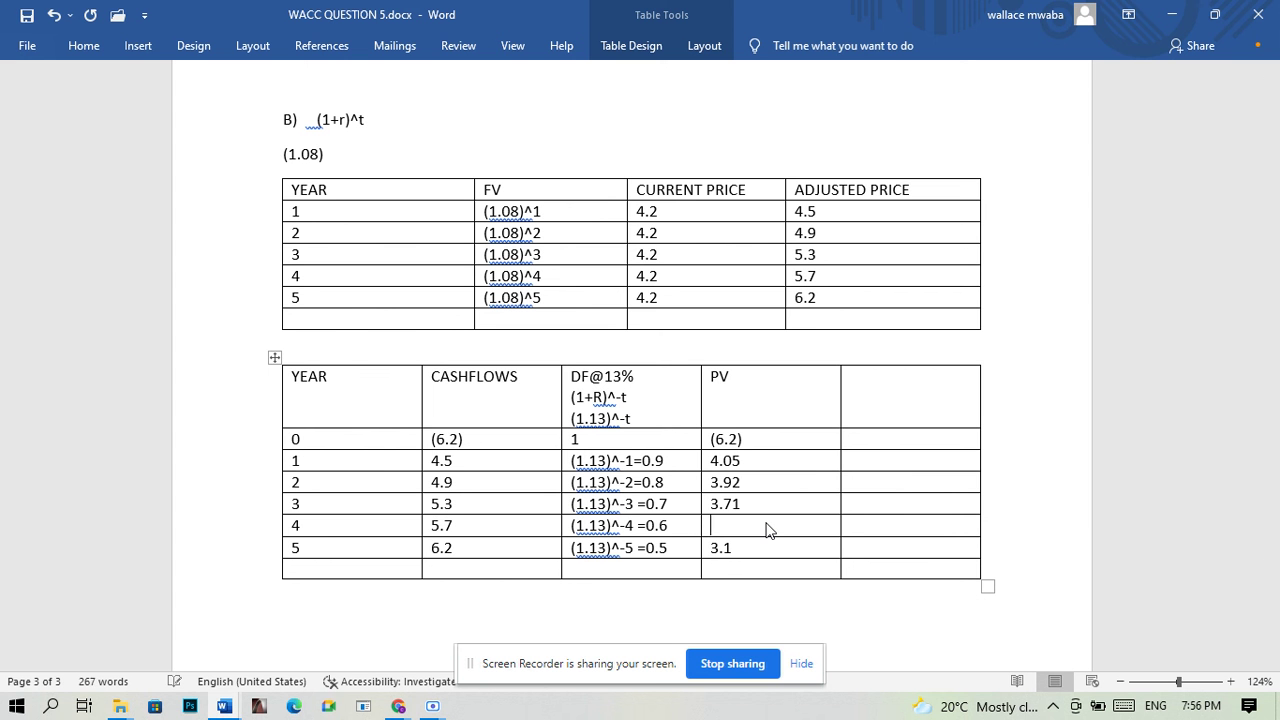
pyautogui.write('3.42')
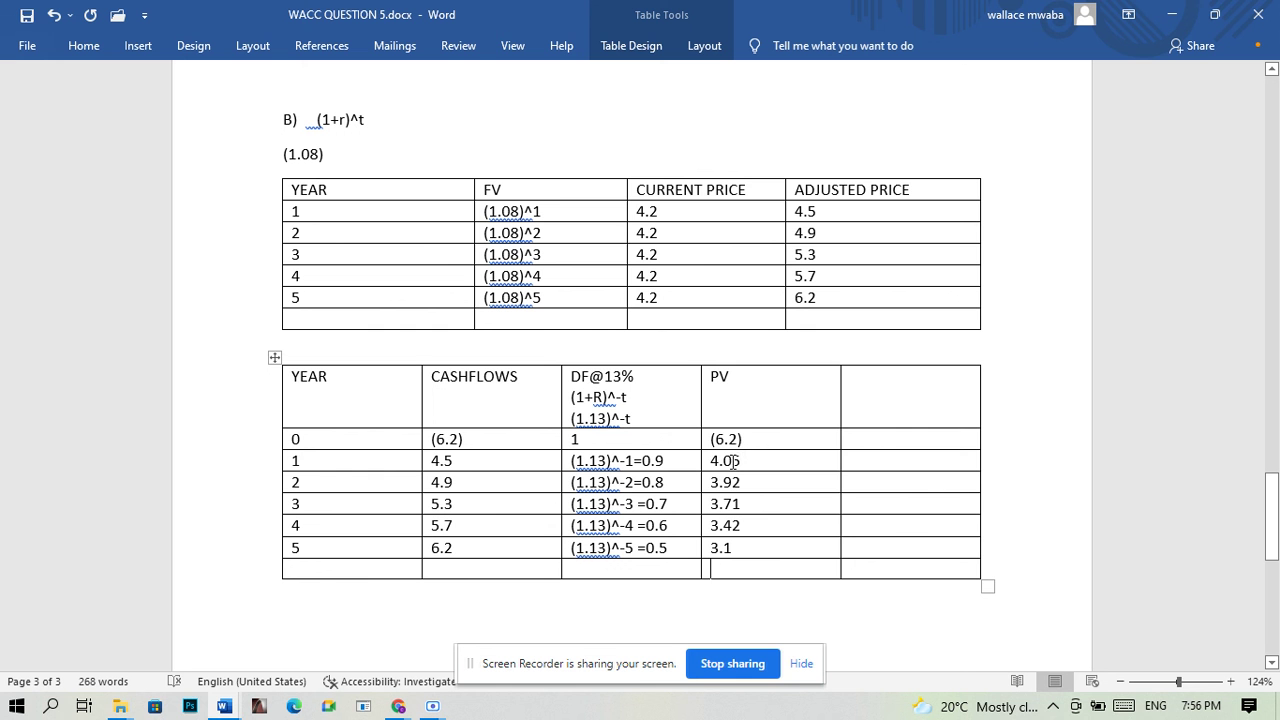
# Step: Label the empty last row NPV in the discount factor column and enter 12 as its value in the PV column
pyautogui.moveTo(715, 458); pyautogui.dragTo(735, 530)
pyautogui.click(736, 547)
pyautogui.write('N=')
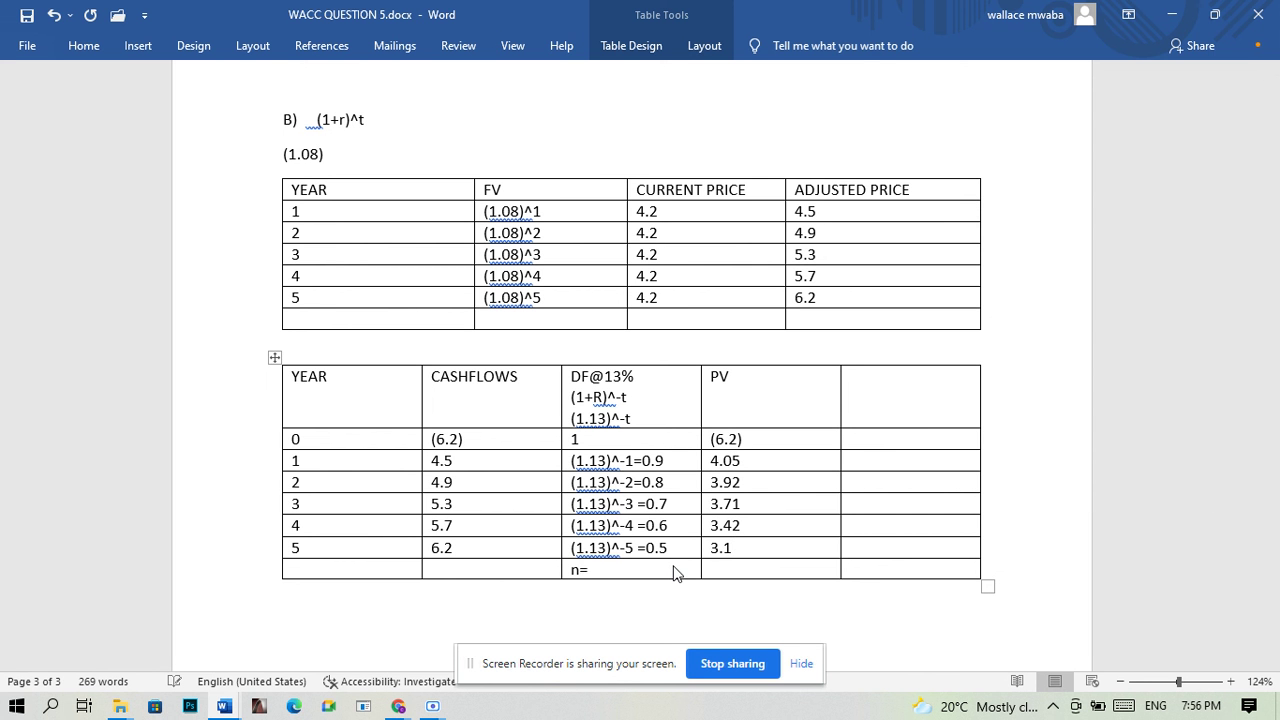
pyautogui.press('BackSpace')
pyautogui.write('PV')
pyautogui.press('BackSpace')
pyautogui.press('BackSpace')
pyautogui.write('P')
pyautogui.press('BackSpace')
pyautogui.write('PV')
pyautogui.click(768, 567)
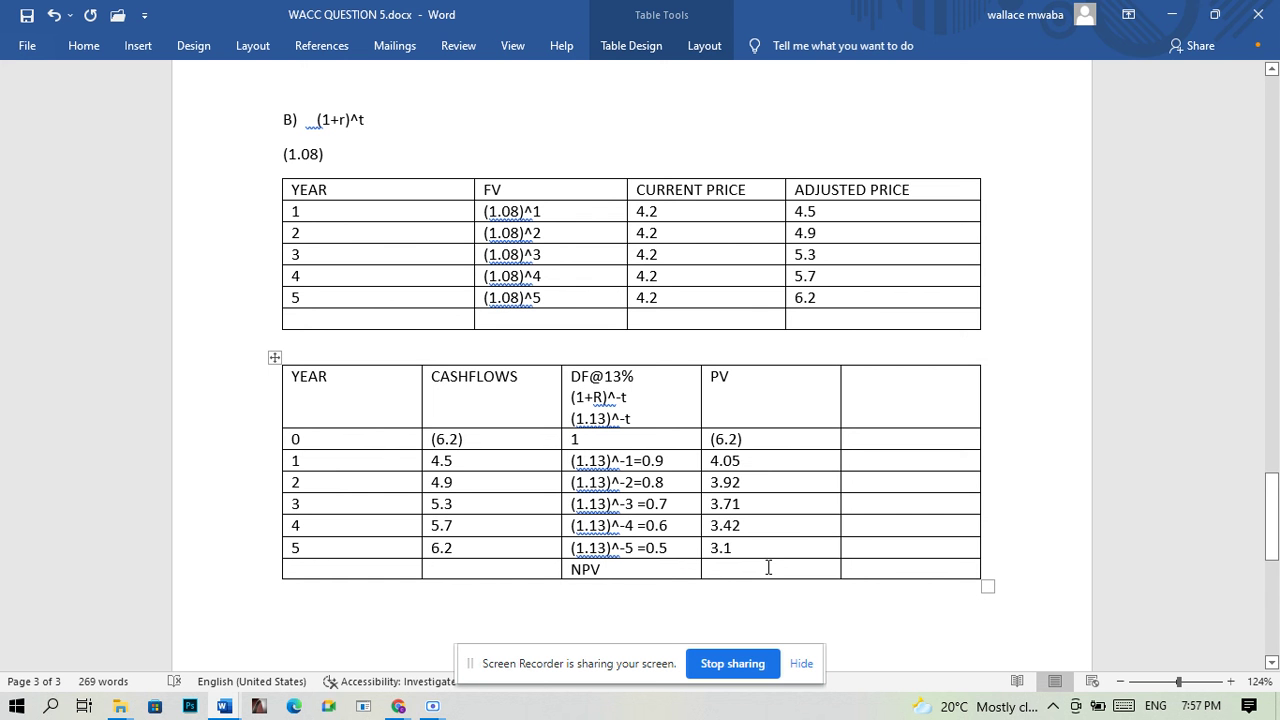
pyautogui.write('12')
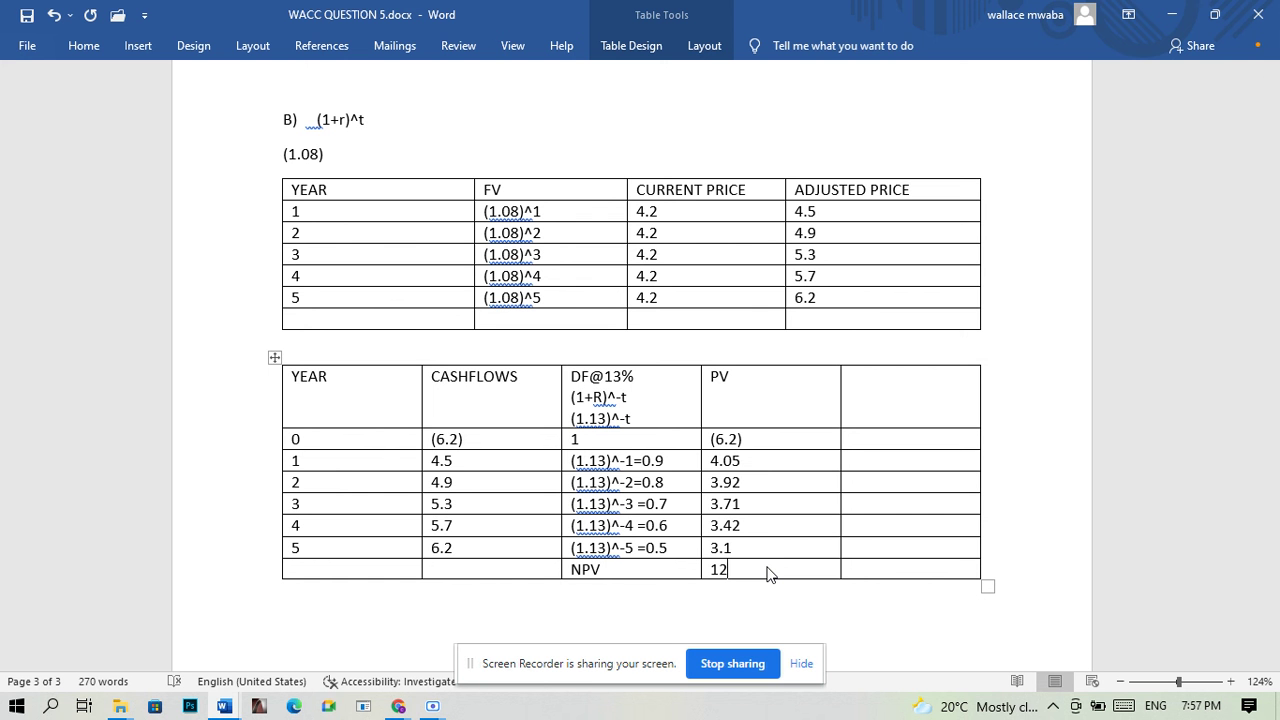
# Step: Write the conclusion below the present value table: "Since the Net Present Value is positive, the investment must be accepted."
pyautogui.press('Down')
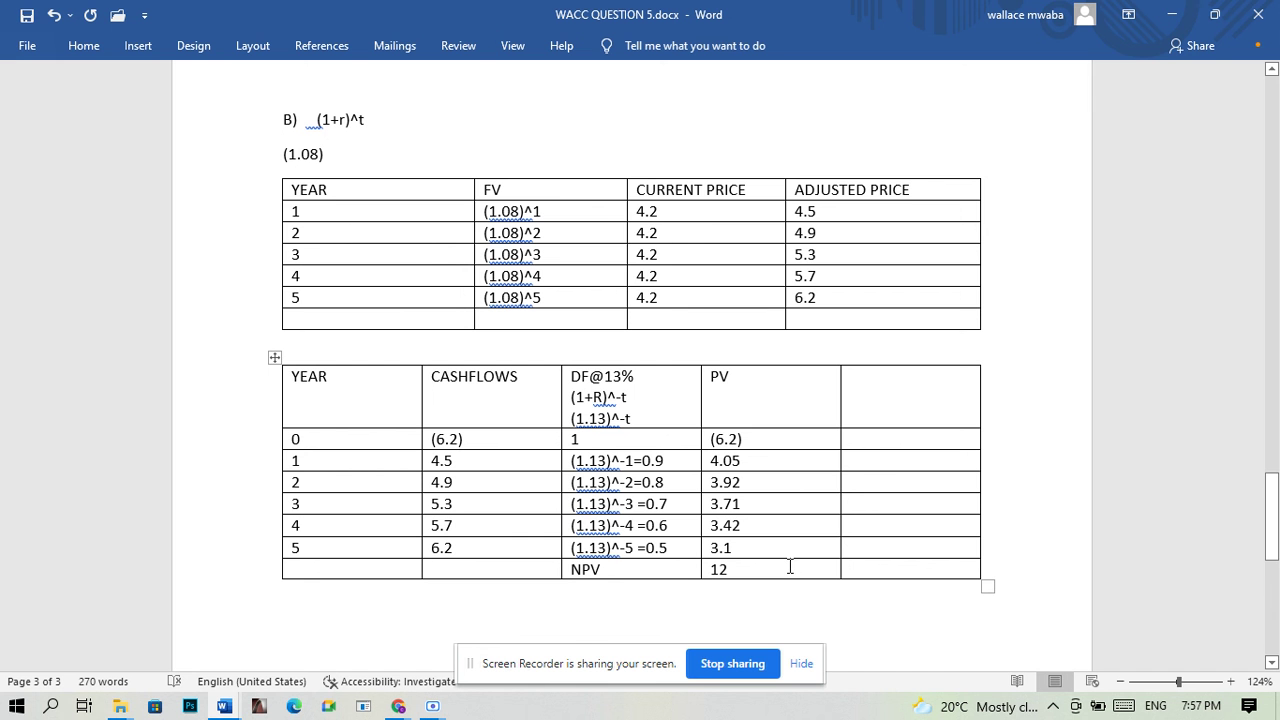
pyautogui.write('SIN')
pyautogui.press('BackSpace')
pyautogui.press('BackSpace')
pyautogui.write('ince')
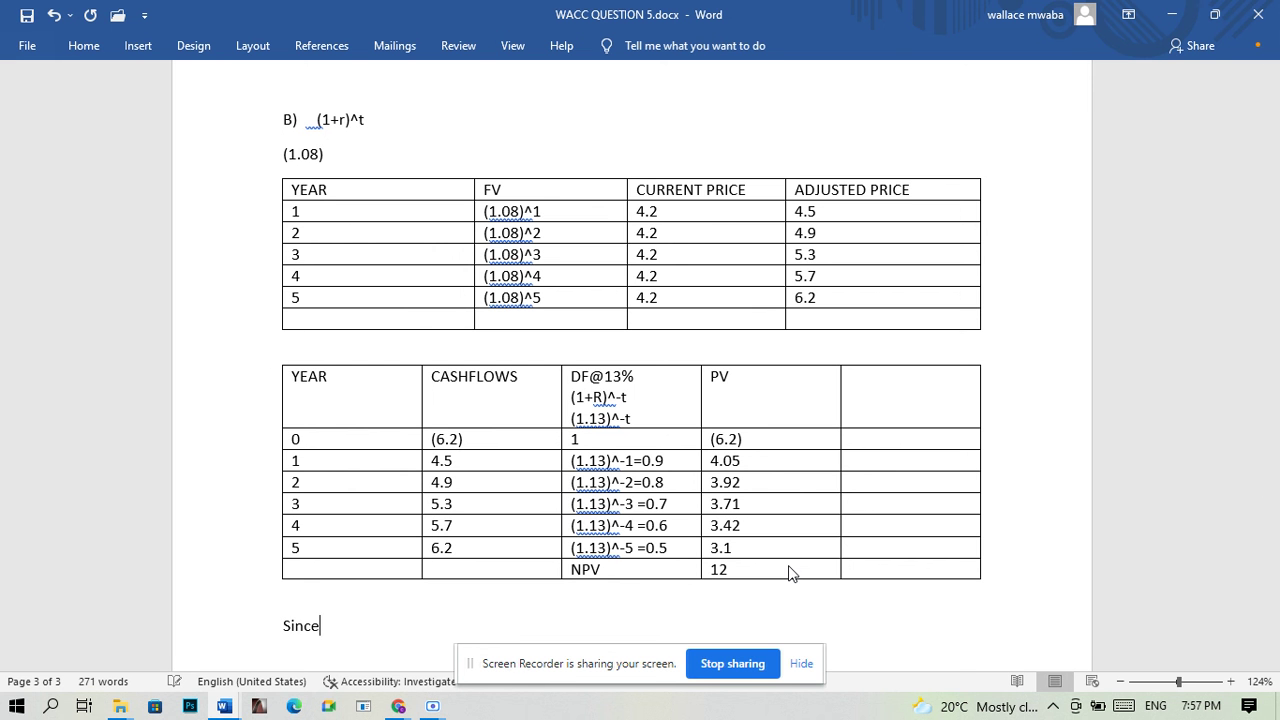
pyautogui.write(' the Net Presen')
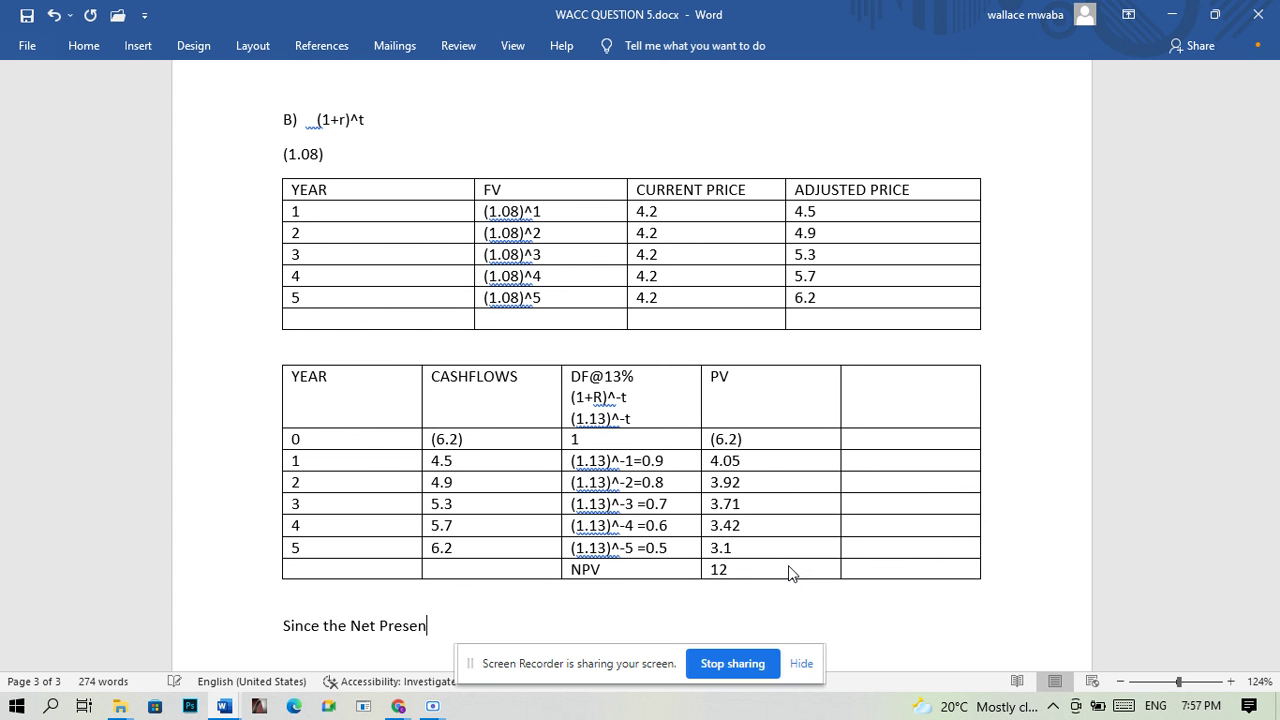
pyautogui.write('t Value i')
pyautogui.write('s posit')
pyautogui.write('s')
pyautogui.press('BackSpace')
pyautogui.press('BackSpace')
pyautogui.write('tive, the the')
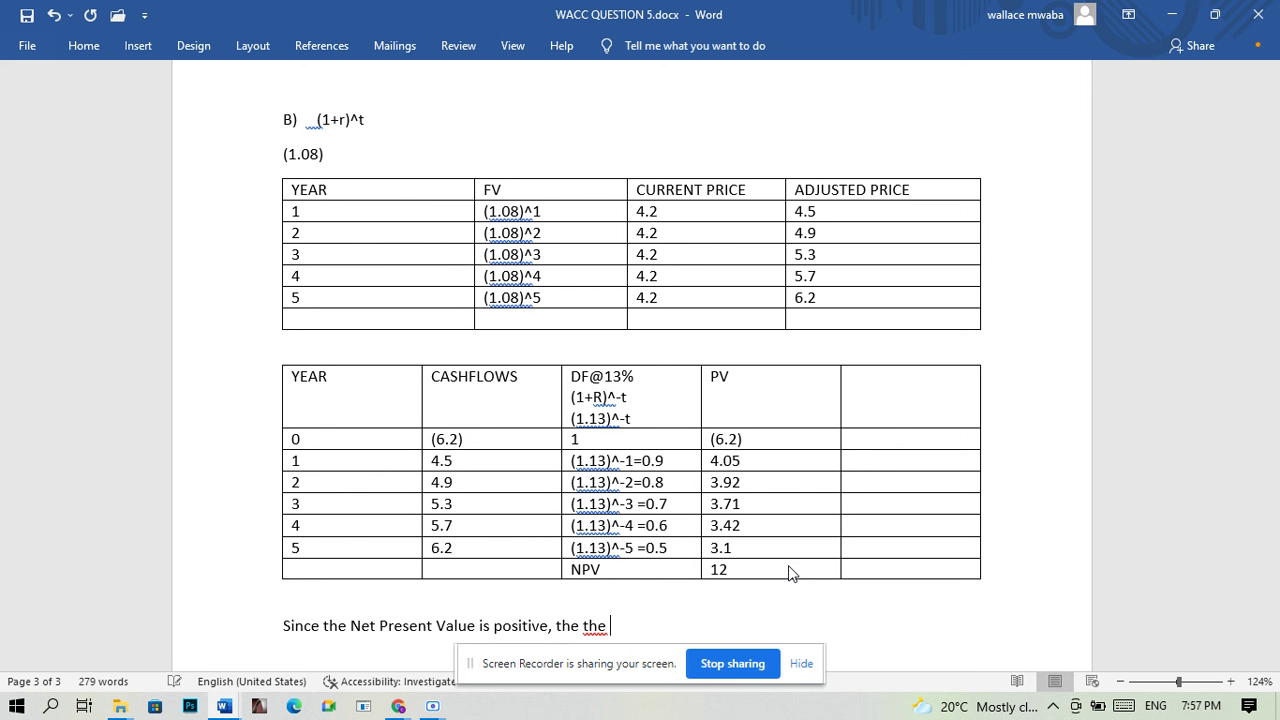
pyautogui.press('BackSpace')
pyautogui.press('BackSpace')
pyautogui.press('BackSpace')
pyautogui.press('BackSpace')
pyautogui.write('investment m')
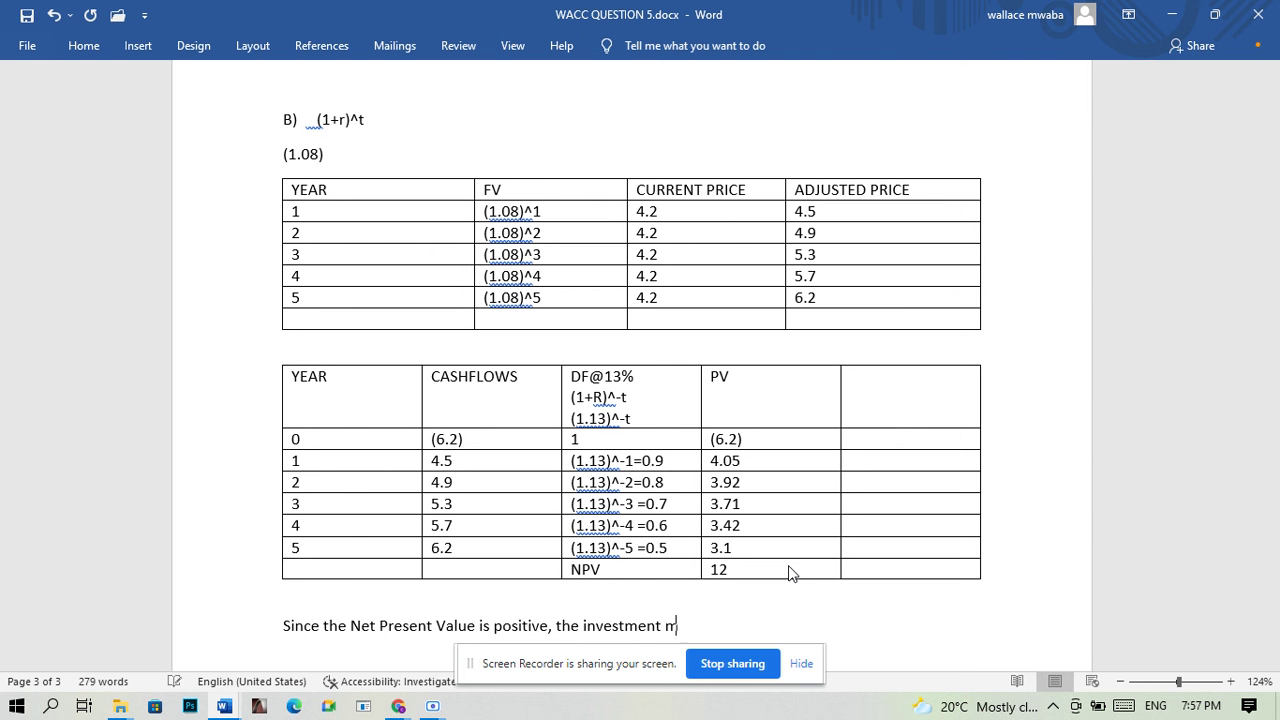
pyautogui.write('ust be accept')
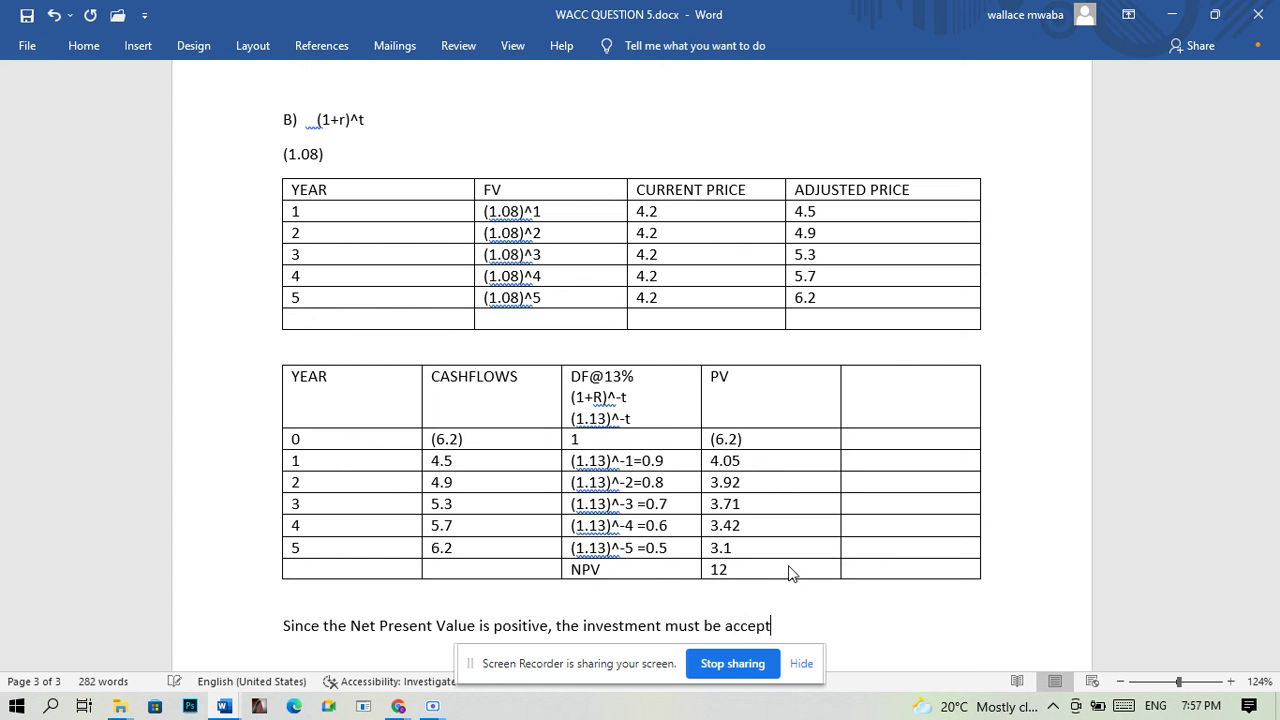
pyautogui.write('ed.')
pyautogui.click(433, 709)
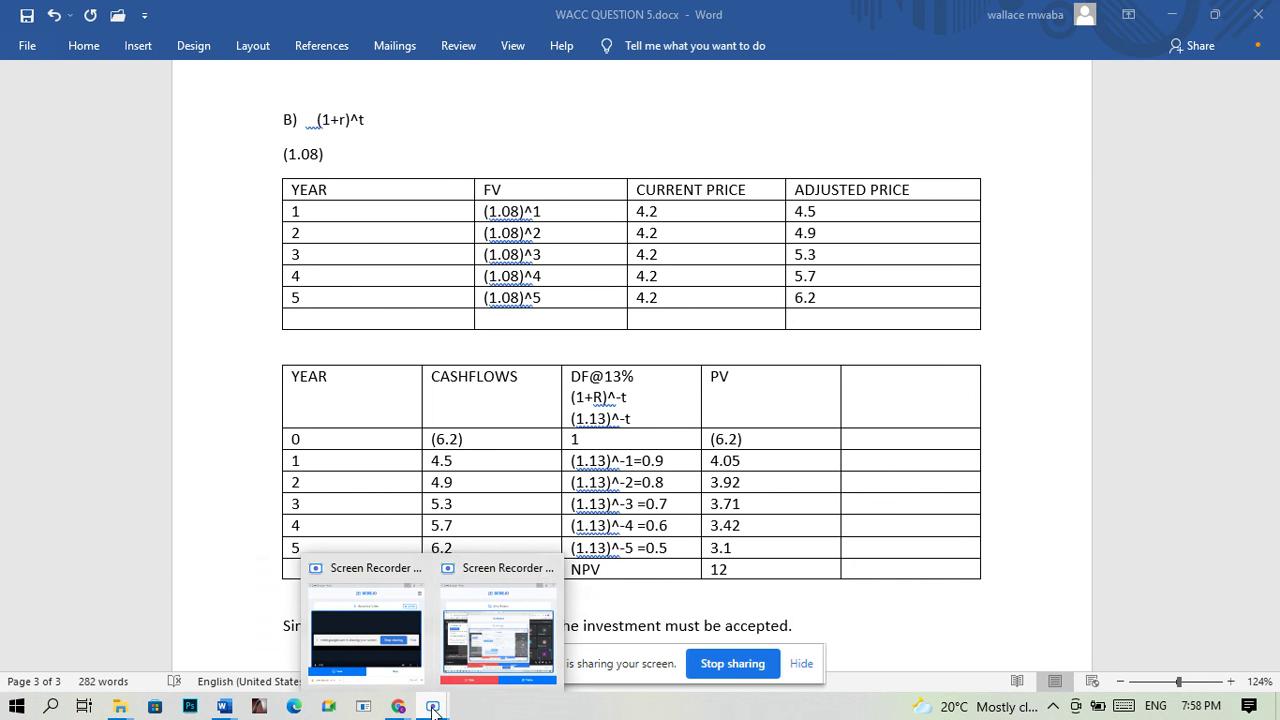